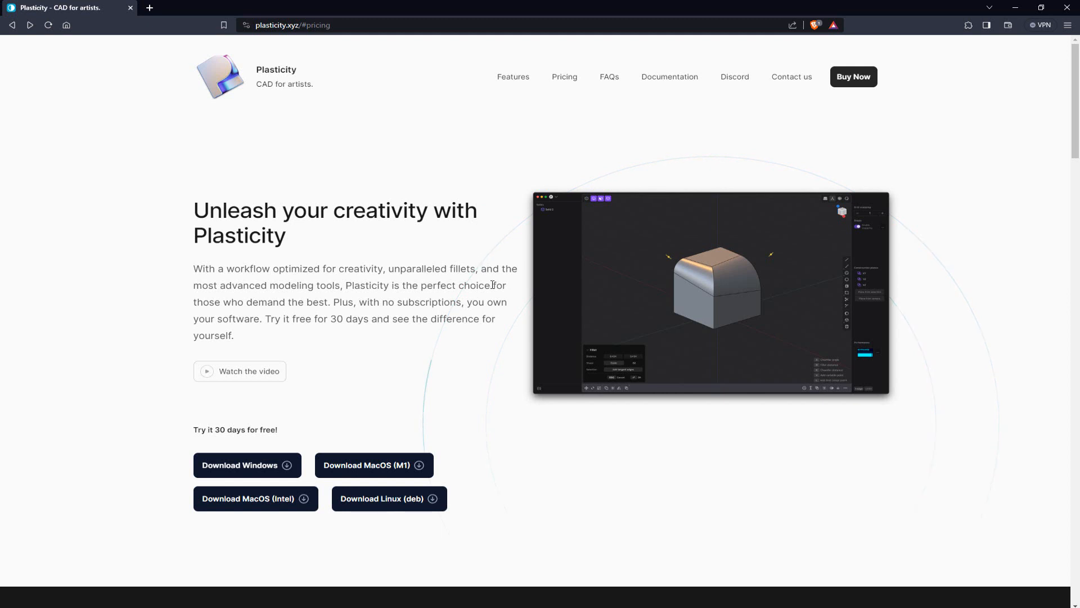
Review the Plasticity website's 30-day trial downloads and pricing plans, and close the browser.
scroll(492, 292, "down", 2)
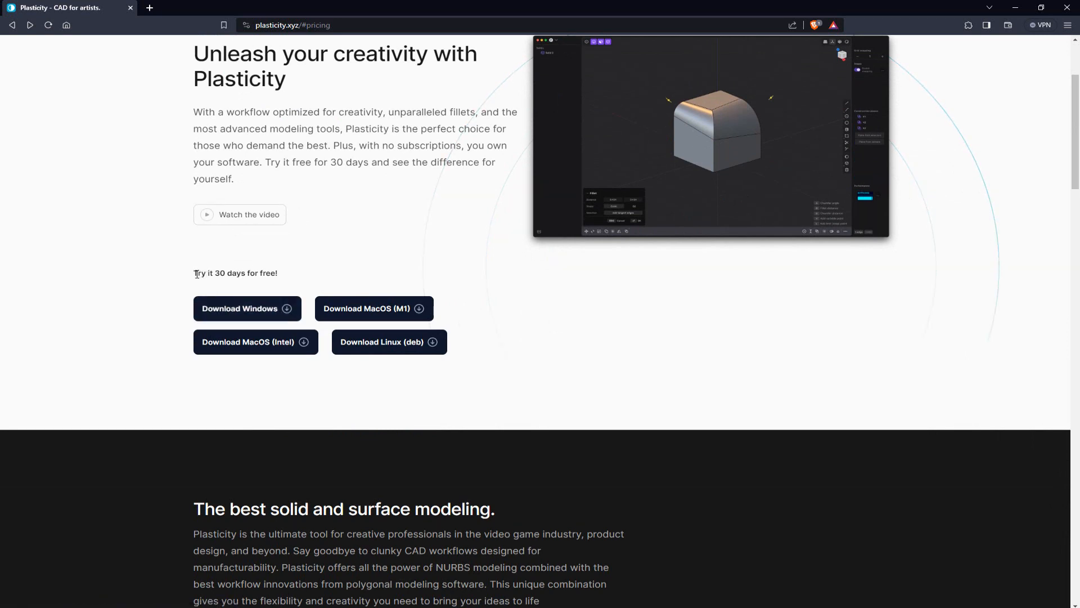
left_click_drag(198, 274, 292, 276)
left_click(294, 277)
scroll(527, 321, "up", 3)
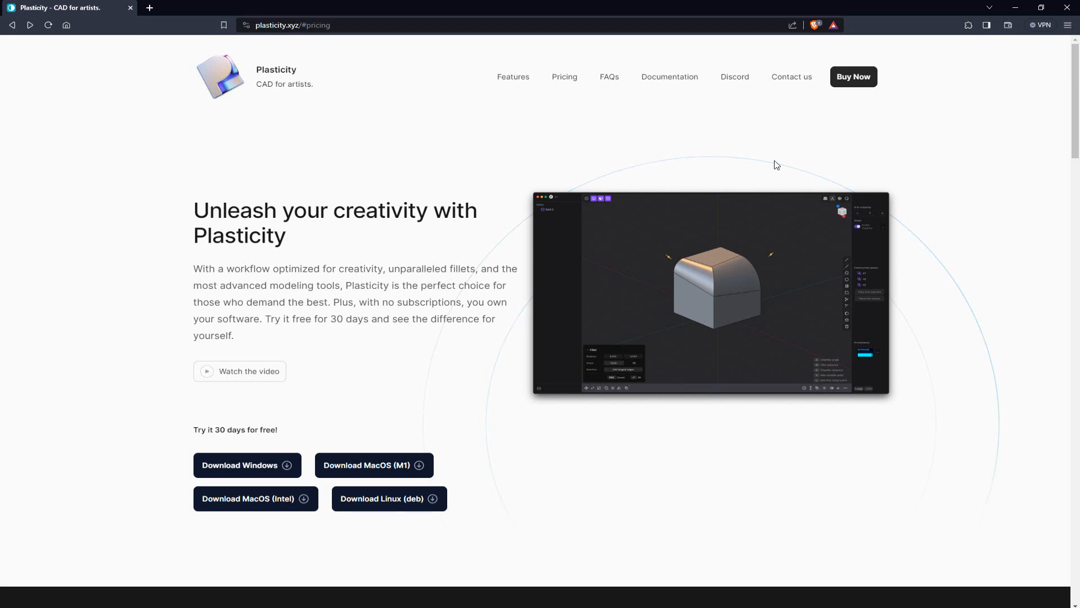
left_click(842, 85)
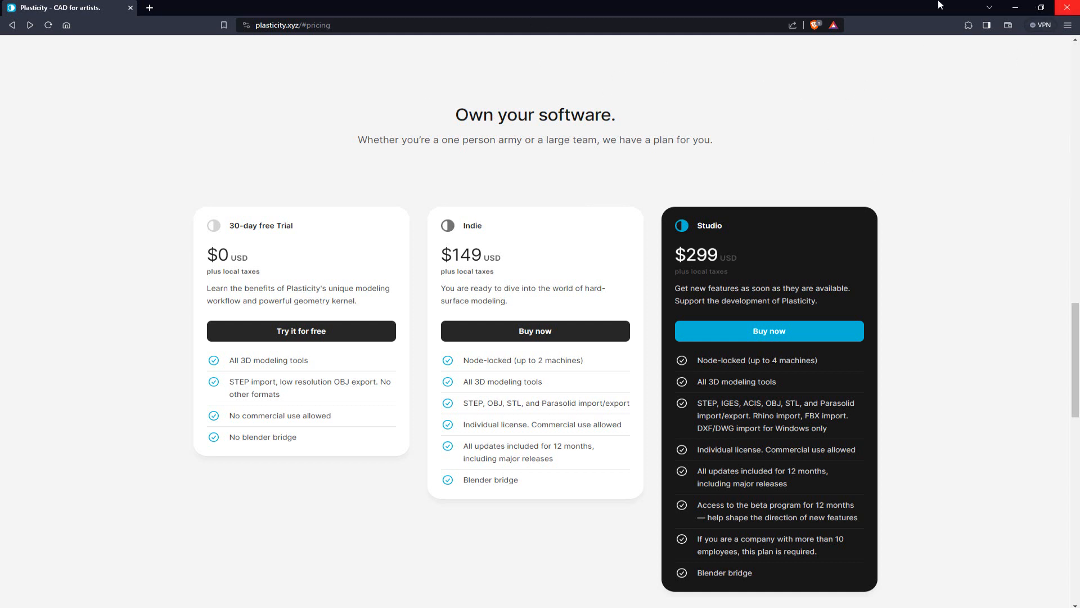
left_click(1067, 7)
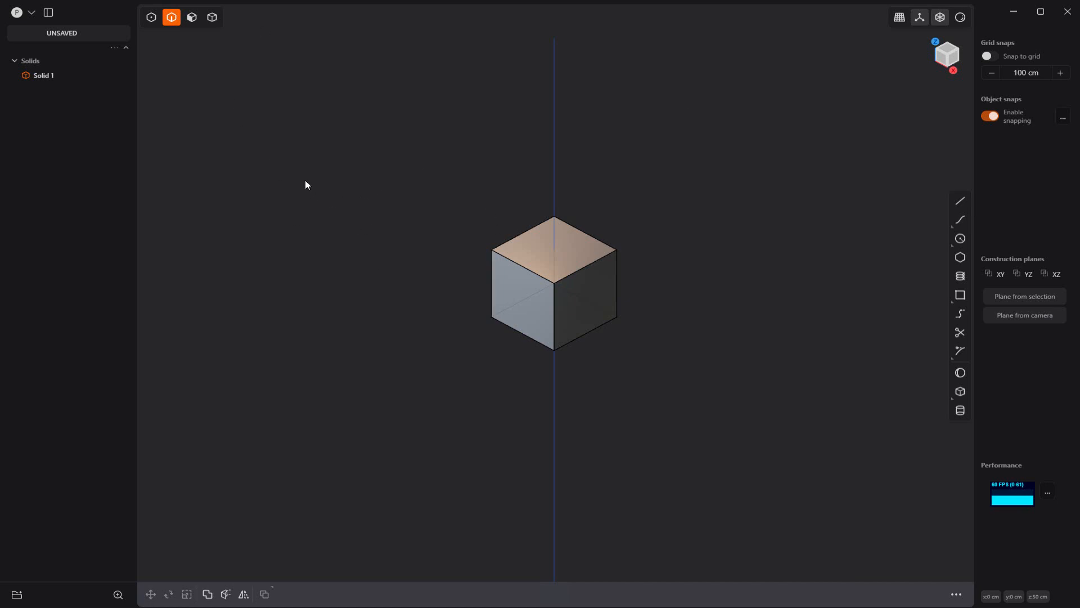
Open Plasticity's preferences and review the navigation presets and the performance quality settings.
left_click(31, 12)
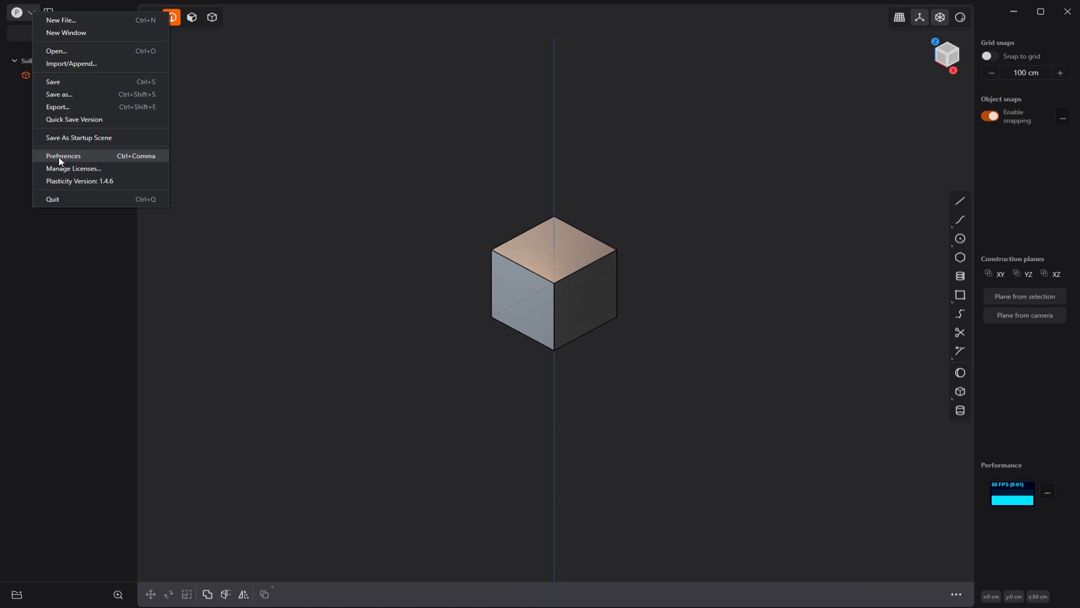
left_click(129, 157)
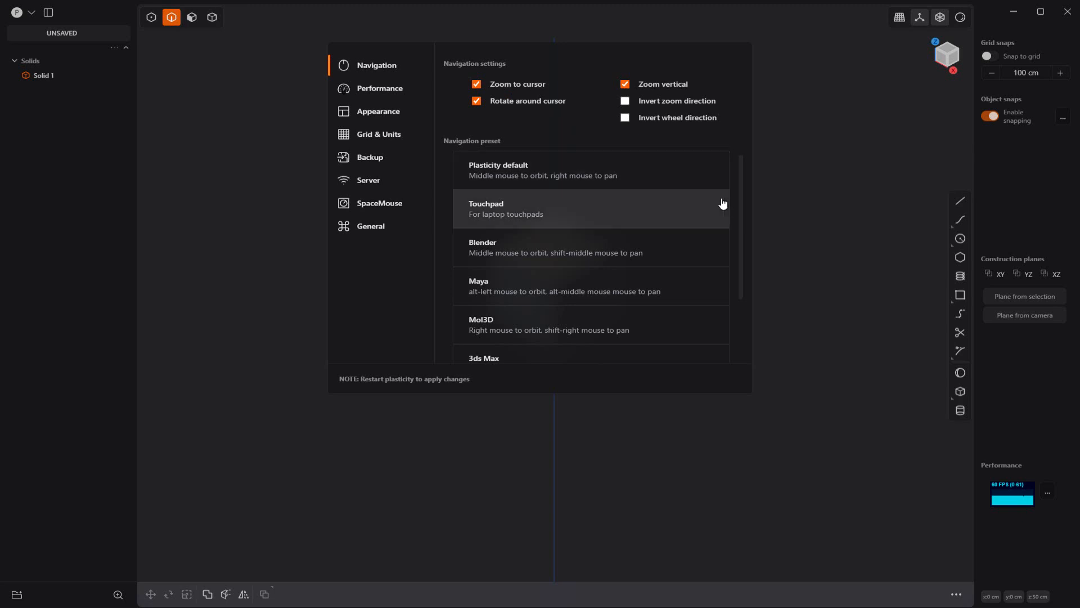
mouse_move(741, 206)
left_mouse_down()
mouse_move(741, 278)
mouse_move(741, 193)
left_mouse_up()
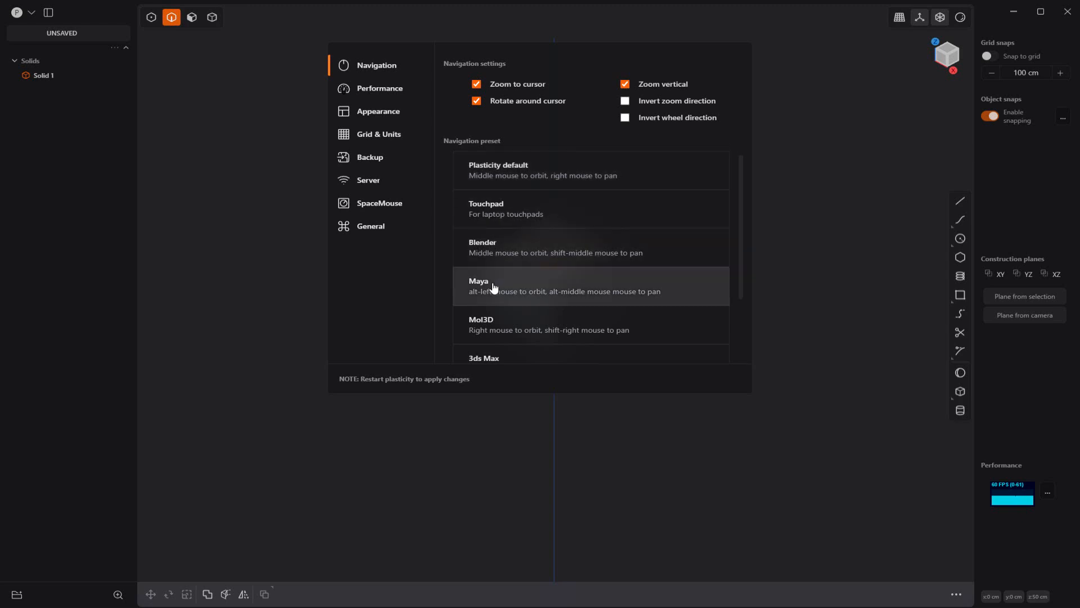
scroll(513, 290, "down", 1)
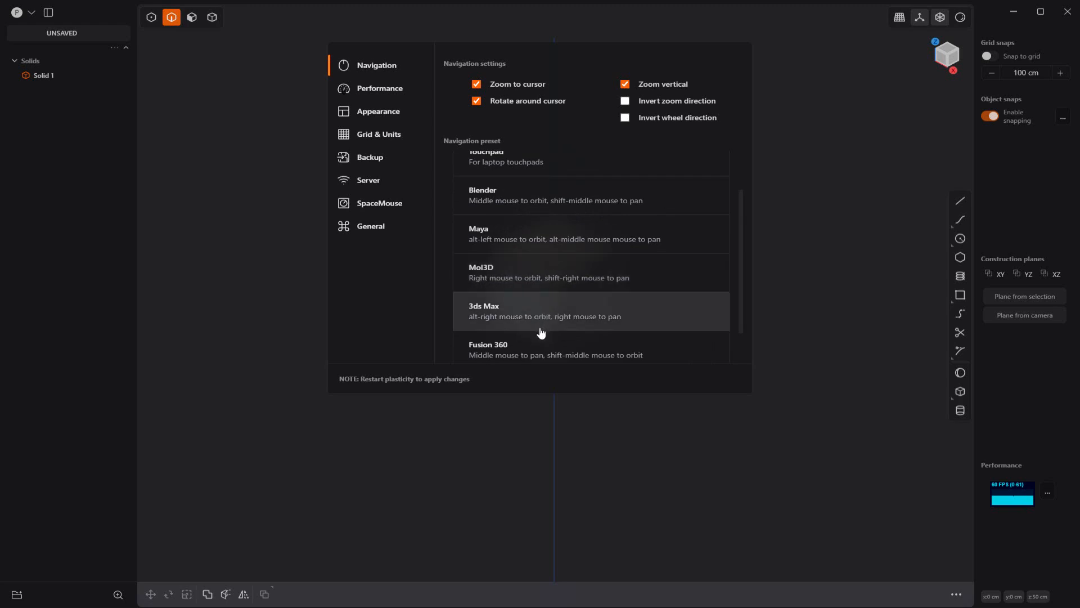
scroll(543, 331, "down", 1)
scroll(559, 349, "up", 2)
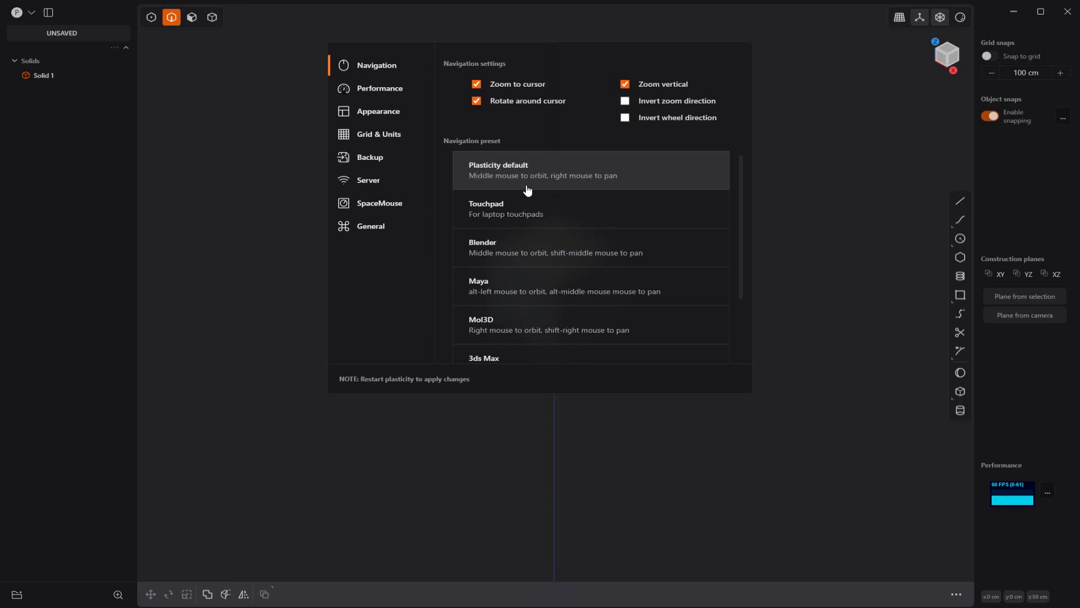
left_click(395, 90)
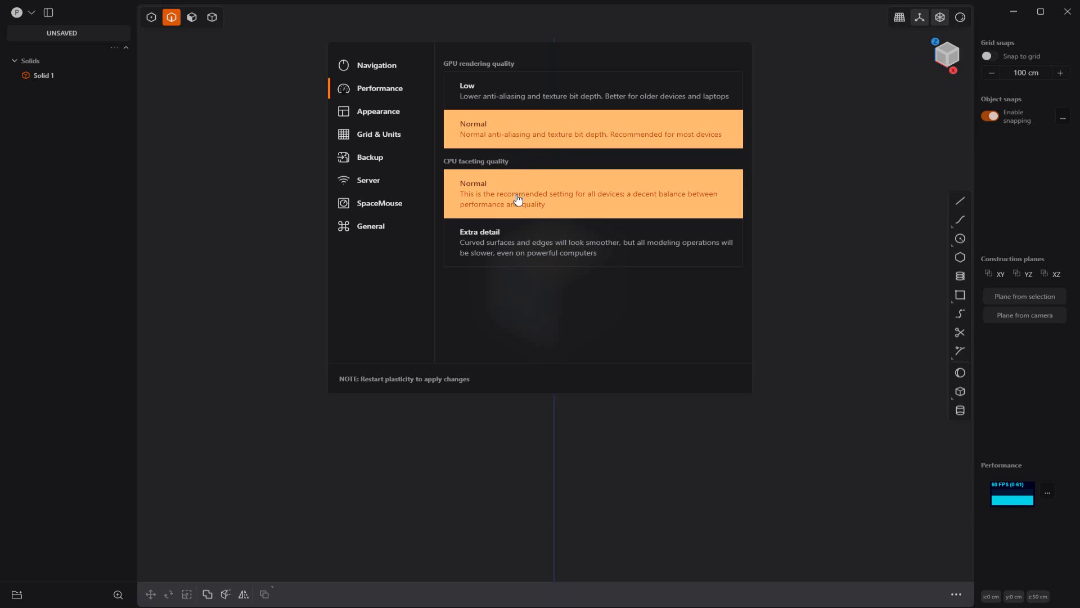
Try out different accent colors in the appearance preferences and settle on orange.
left_click(385, 116)
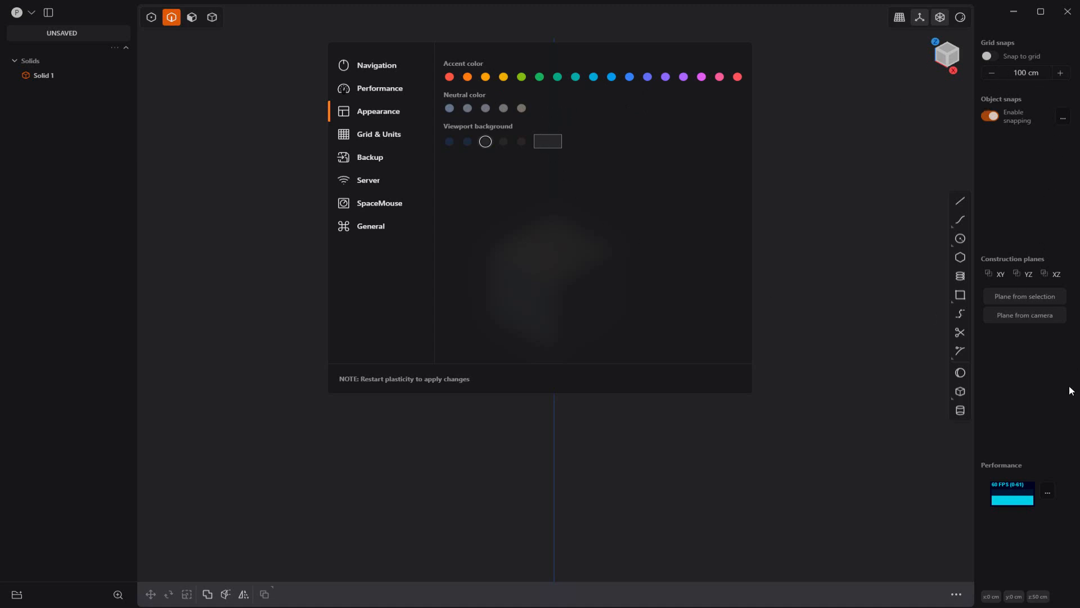
left_click(719, 77)
left_click(666, 77)
left_click(611, 77)
left_click(593, 77)
left_click(576, 77)
left_click(449, 78)
left_click(469, 79)
left_click(485, 77)
left_click(504, 77)
left_click(522, 77)
left_click(449, 77)
left_click(467, 77)
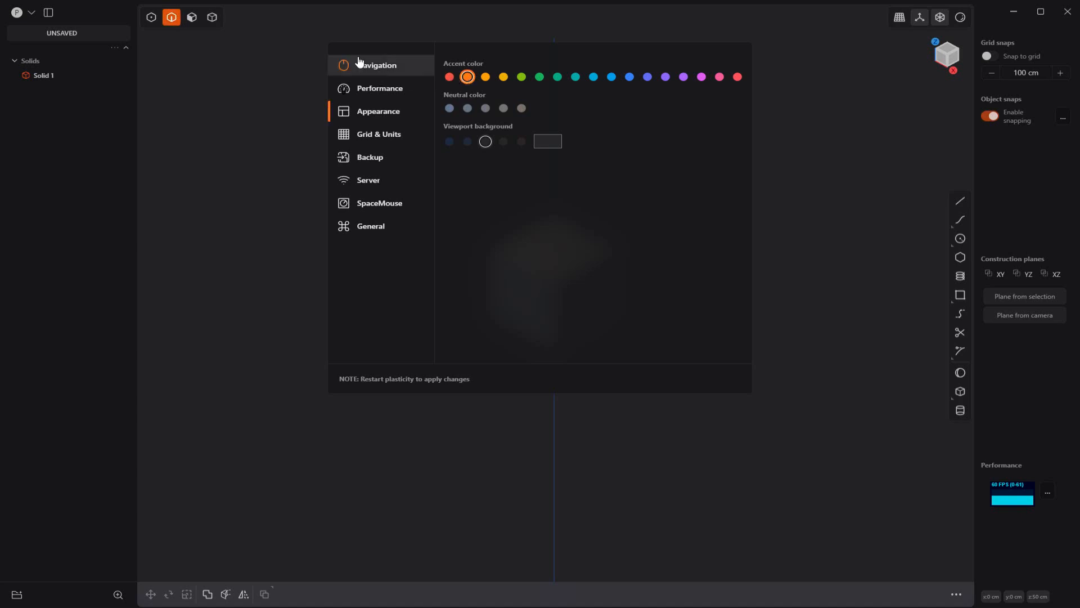
Review the Grid & Units, Backup, Server, SpaceMouse and General preferences, and close the preferences.
left_click(396, 140)
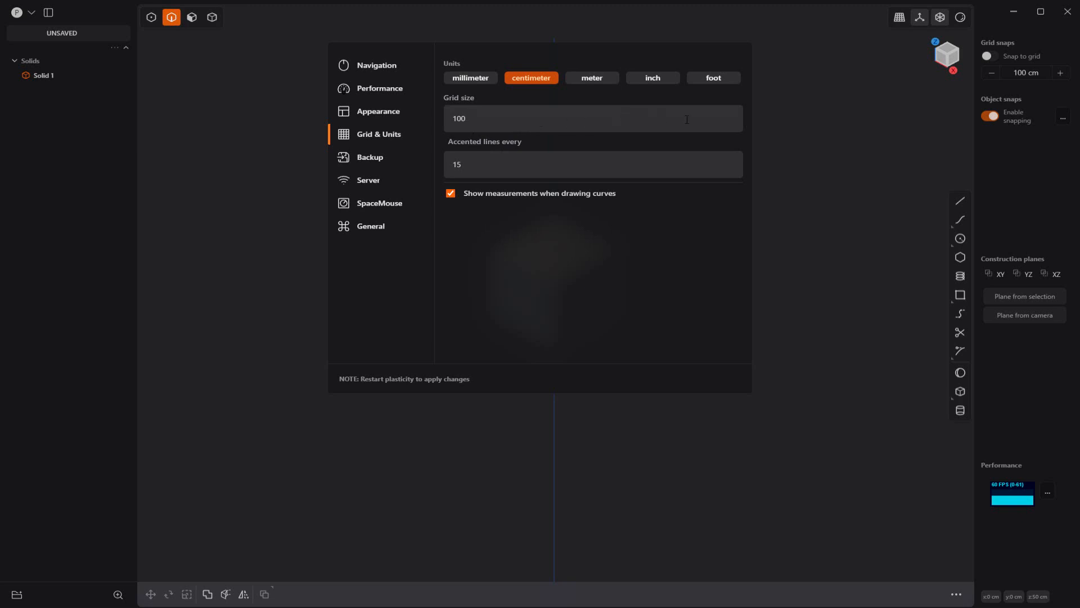
left_click(472, 153)
left_click(373, 161)
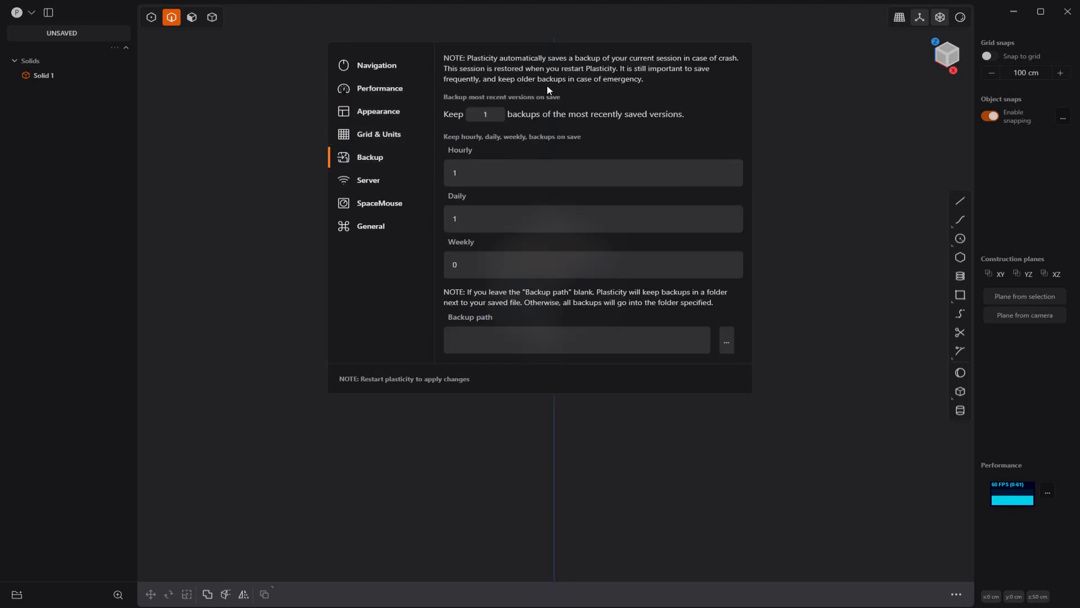
left_click(390, 185)
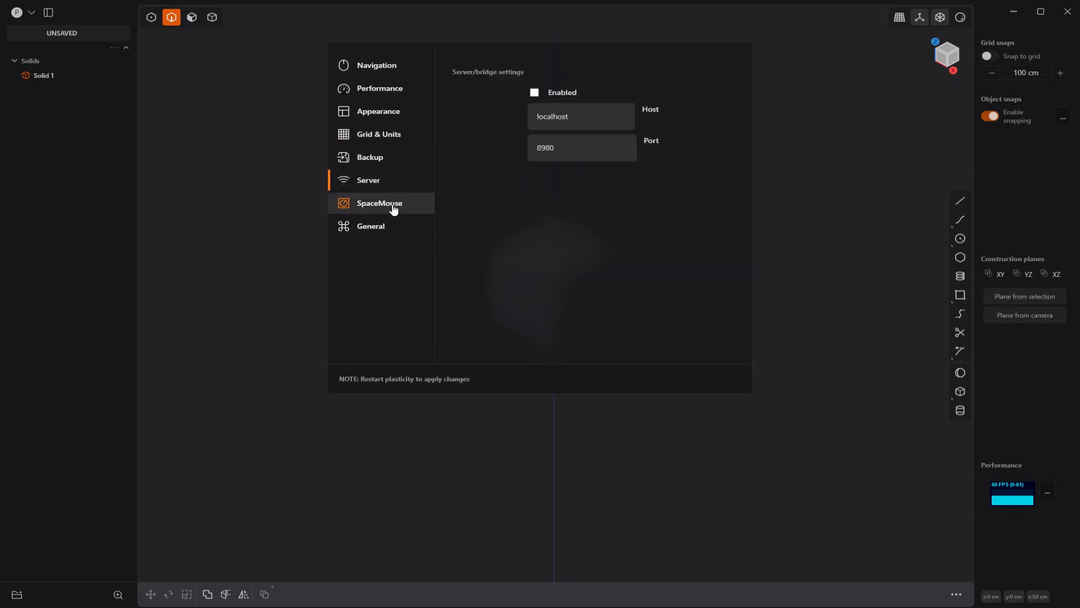
left_click(394, 208)
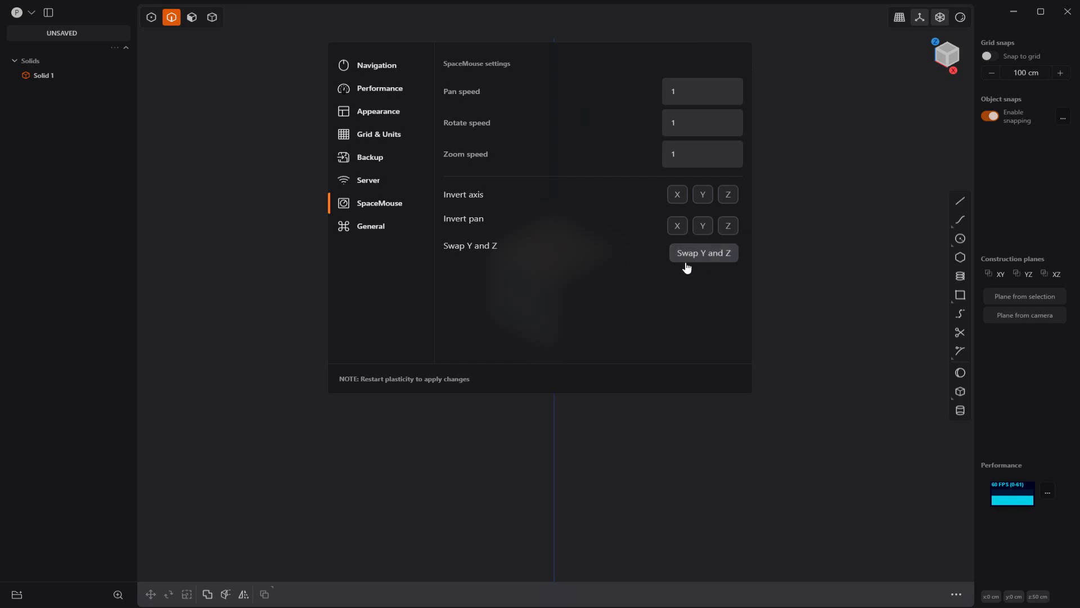
left_click(374, 230)
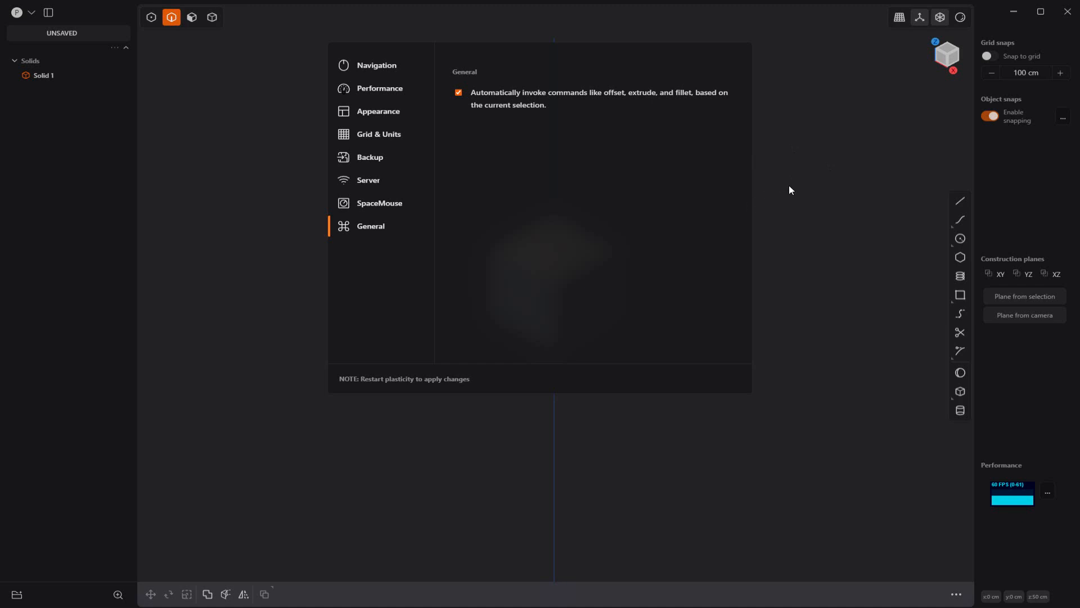
left_click(798, 222)
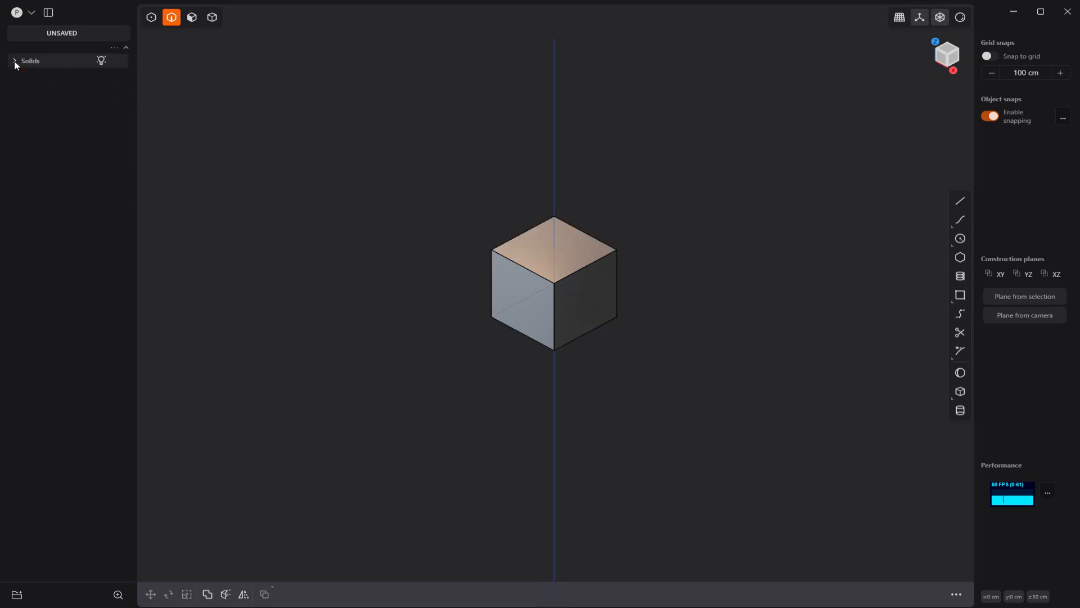
Expand the Solids group, select the cube through its outliner entry, and clear the selection.
left_click(14, 61)
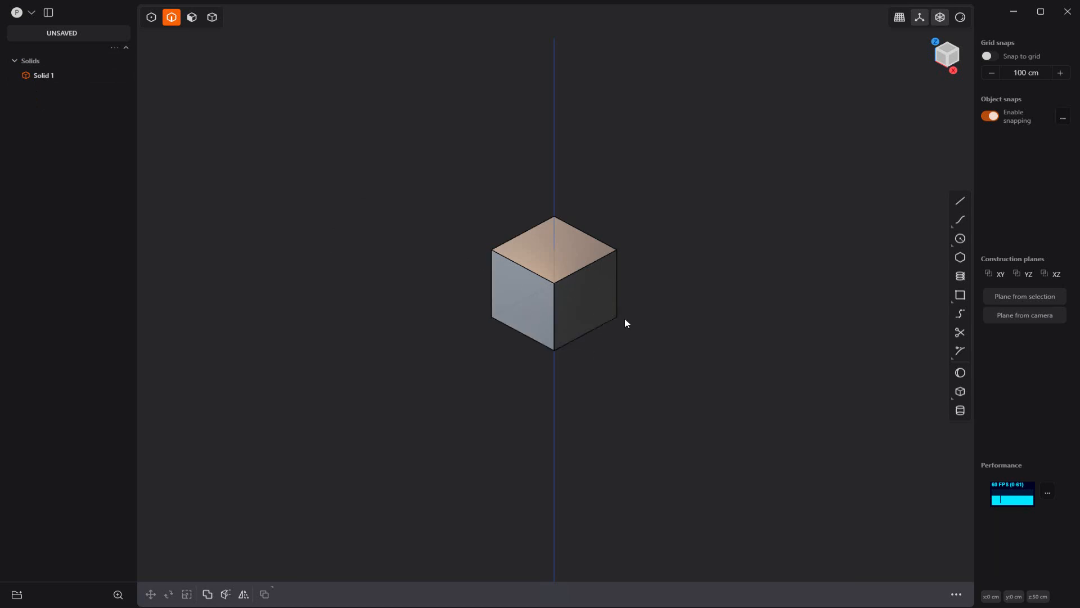
left_click(49, 77)
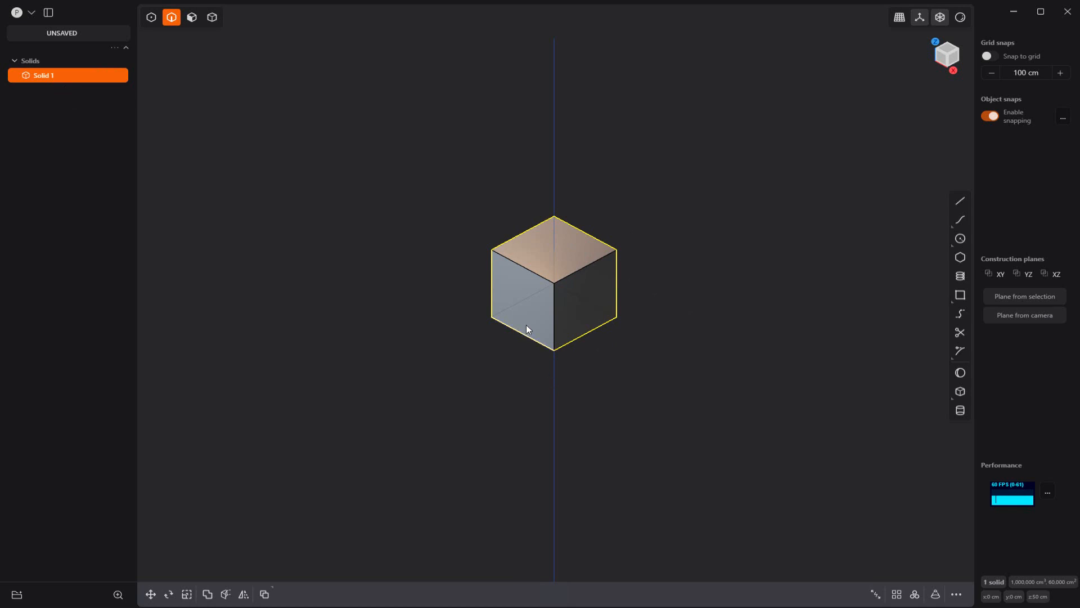
middle_click_drag(538, 289, 538, 334, "shift")
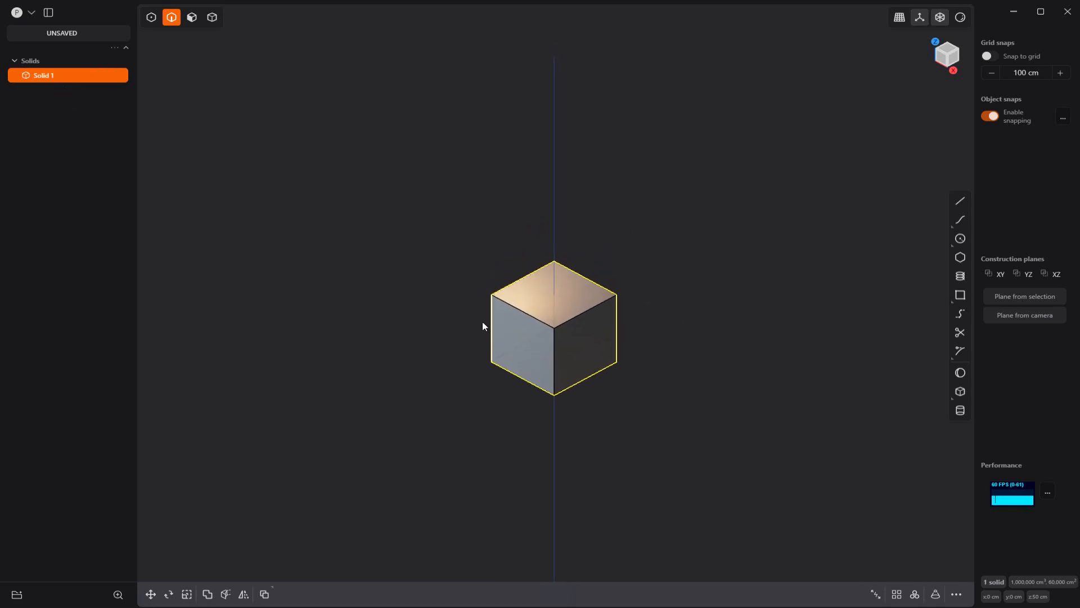
left_click(413, 246)
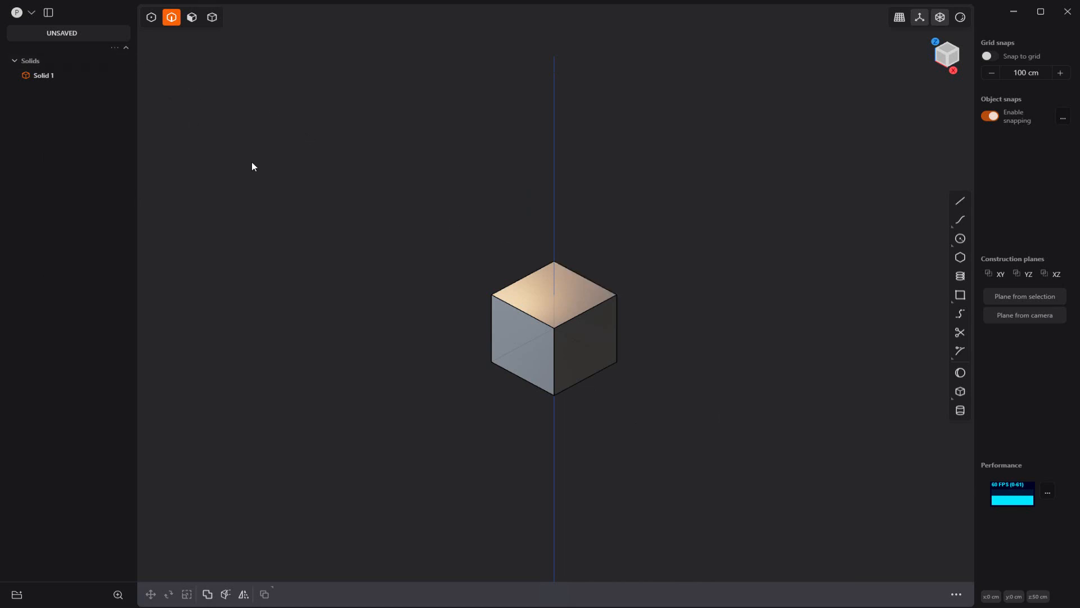
Cycle through the vertex, edge, face and solid selection modes one at a time.
left_click(153, 19)
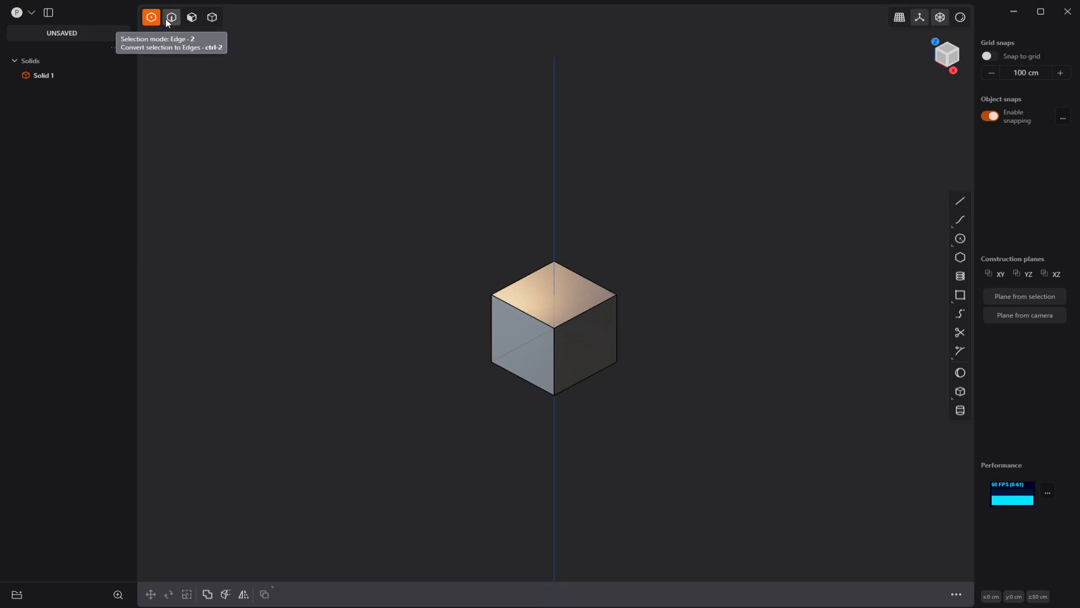
left_click(169, 21)
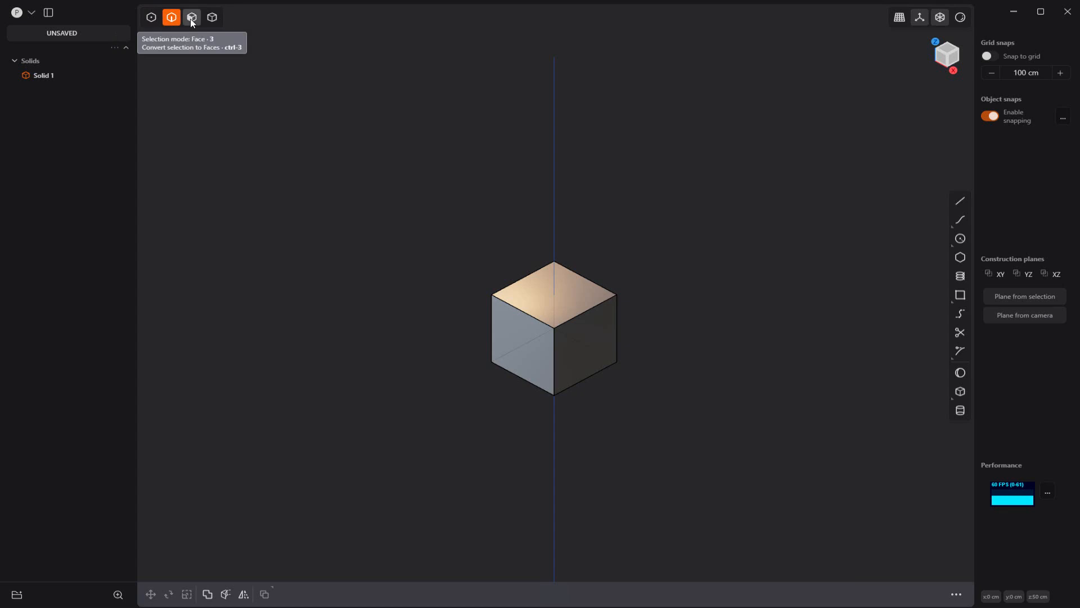
left_click(192, 20)
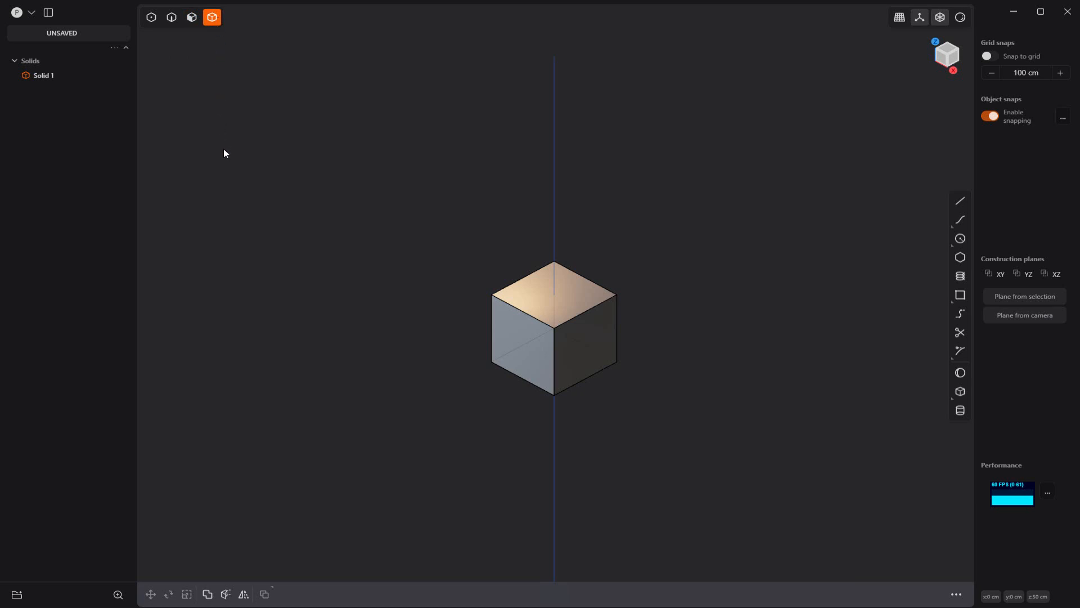
key("1")
key("2")
key("3")
key("4")
Combine the vertex, edge, face and solid selection modes so that all four are active together.
key("shift+1")
key("shift+2")
key("shift+3")
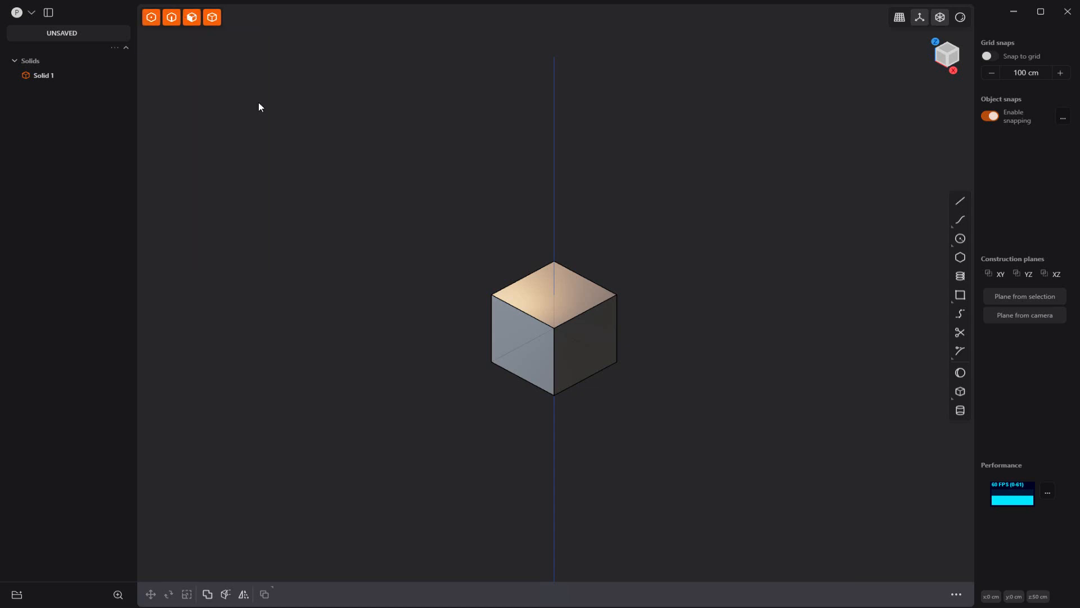
key("2")
key("shift+1")
key("shift+3")
key("shift+4")
Select the whole cube, restrict the selection mode to edges only, and clear the selection.
left_click(529, 310)
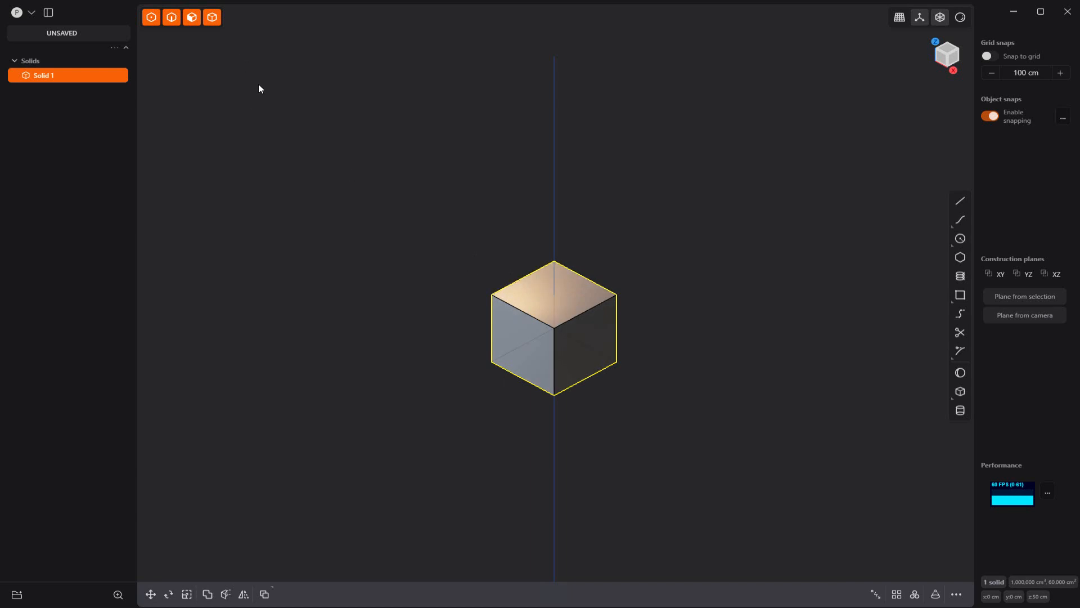
key("2")
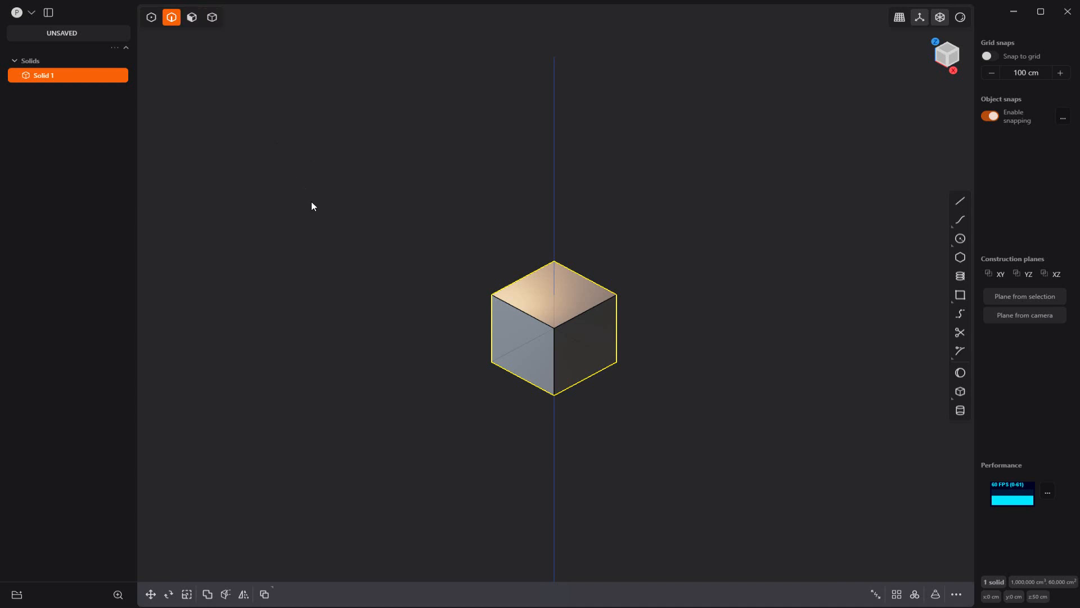
left_click(317, 228)
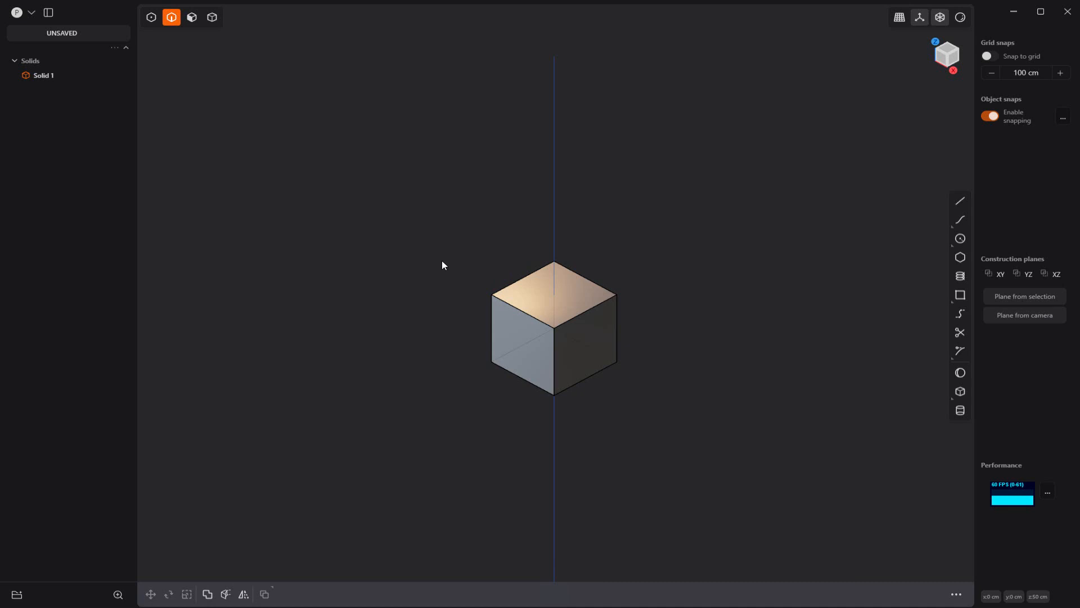
Box-select all edges of the cube to bring up Fillet, and clear the selection without applying it.
left_click_drag(729, 176, 372, 478)
key("f")
left_click_drag(679, 229, 416, 452)
key("f")
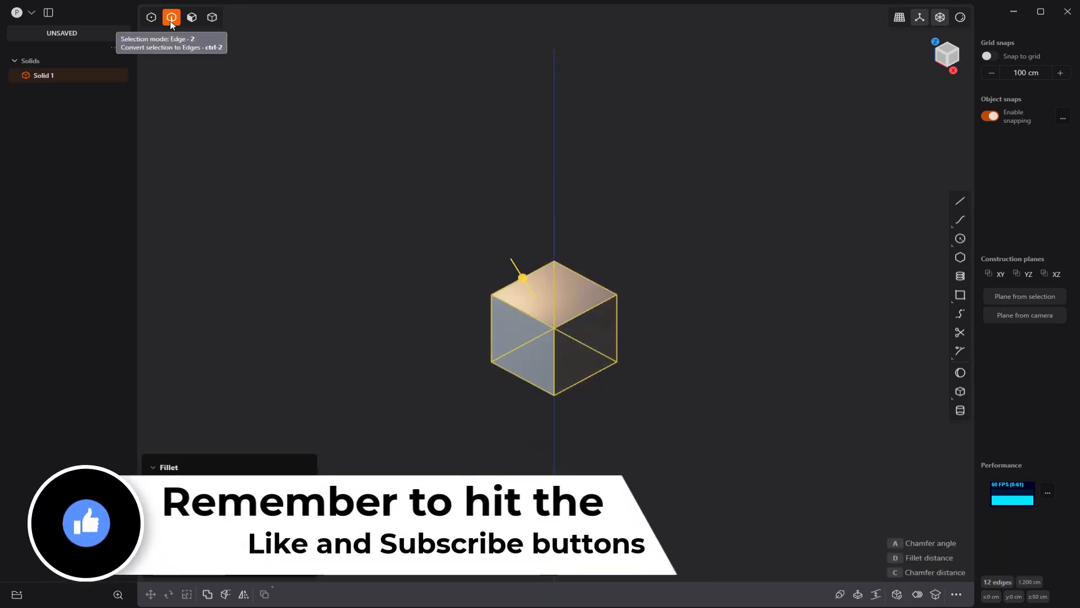
left_click(601, 403)
Try partial box selections of the cube's edges from left to right and from right to left, cancelling the Fillet each time.
left_click_drag(426, 262, 568, 436)
key("f")
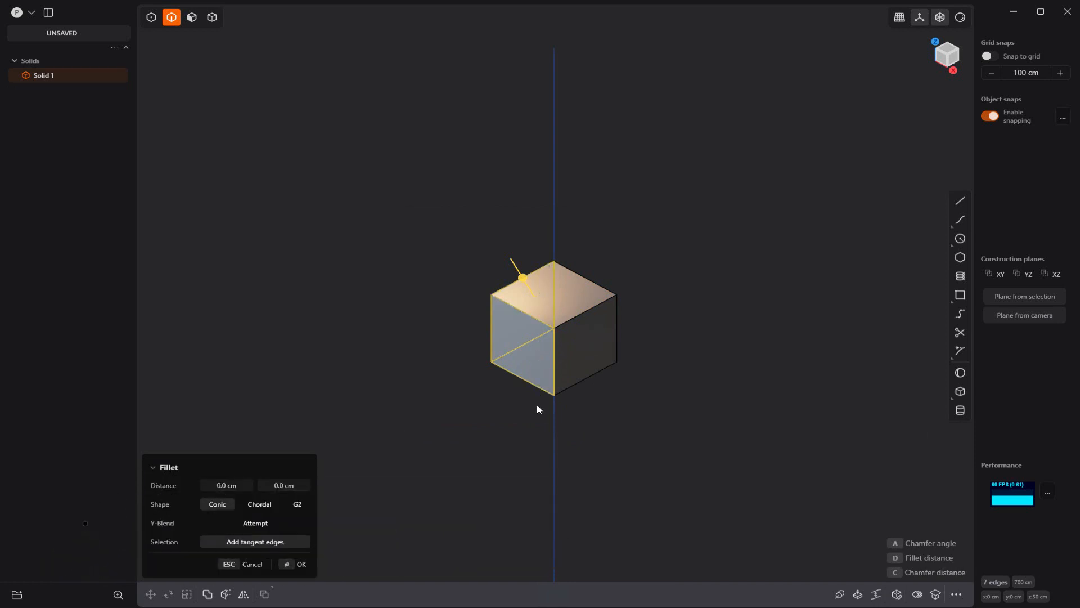
key("Escape")
left_click_drag(679, 216, 543, 419)
key("b")
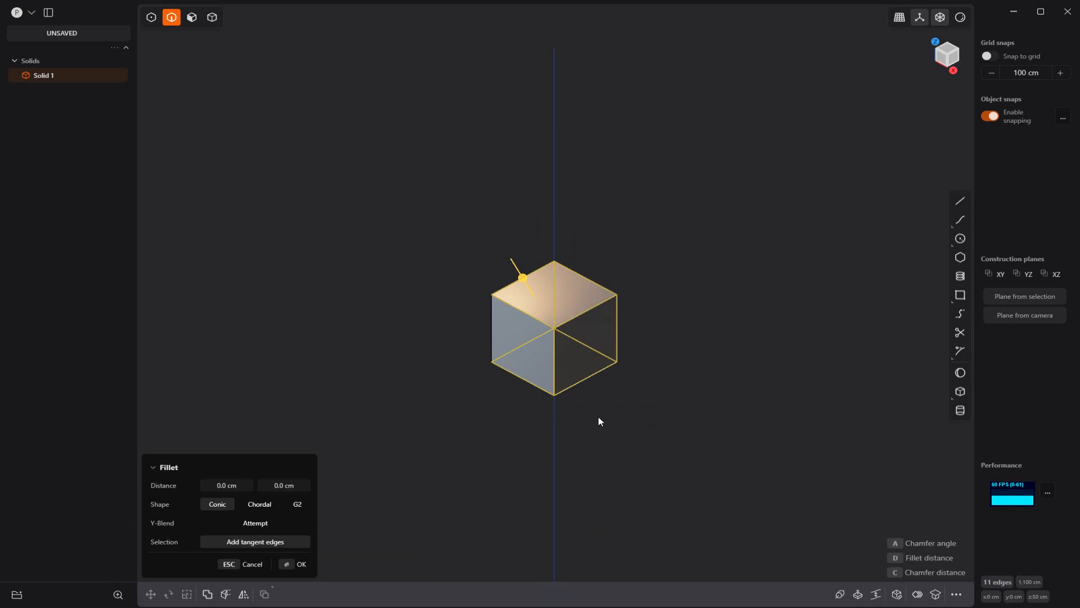
key("Escape")
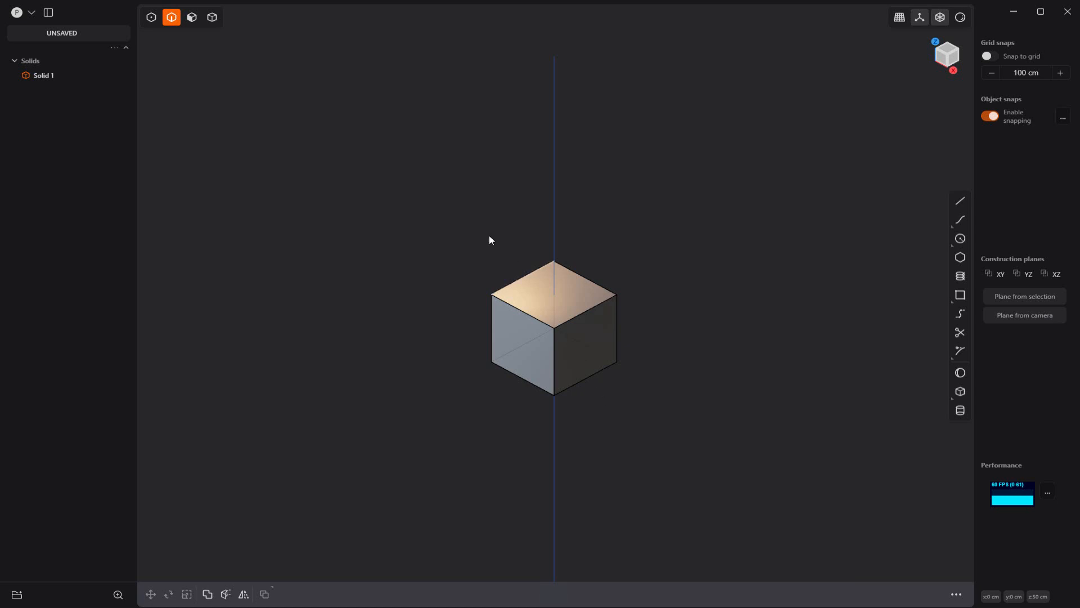
Try box selections enclosing the whole cube in both directions, leaving nothing selected.
left_click(369, 119)
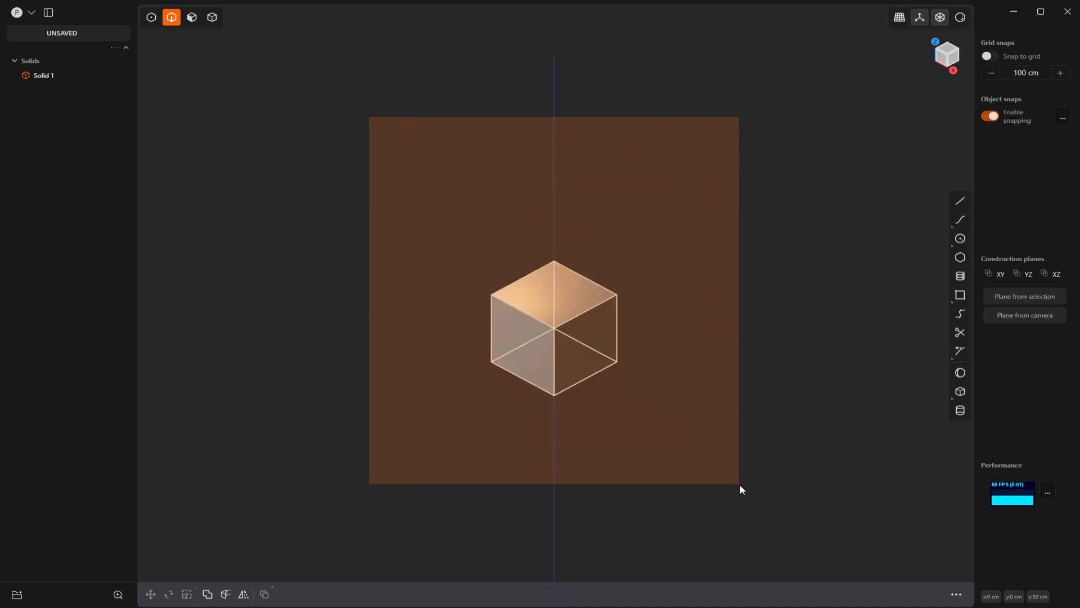
left_click_drag(741, 489, 743, 487)
left_click(704, 200)
mouse_move(719, 181)
left_mouse_down()
mouse_move(607, 313)
mouse_move(416, 443)
left_mouse_up()
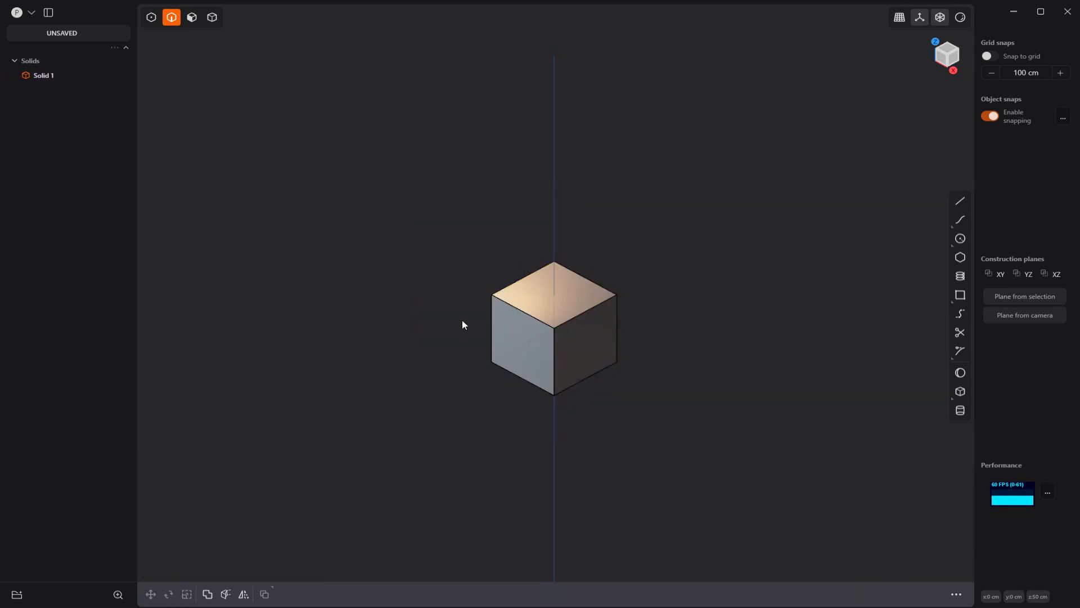
Try progressively wider box selections over the near-left edges of the cube, cancelling the Fillet each time.
left_click_drag(357, 179, 503, 397)
key("f")
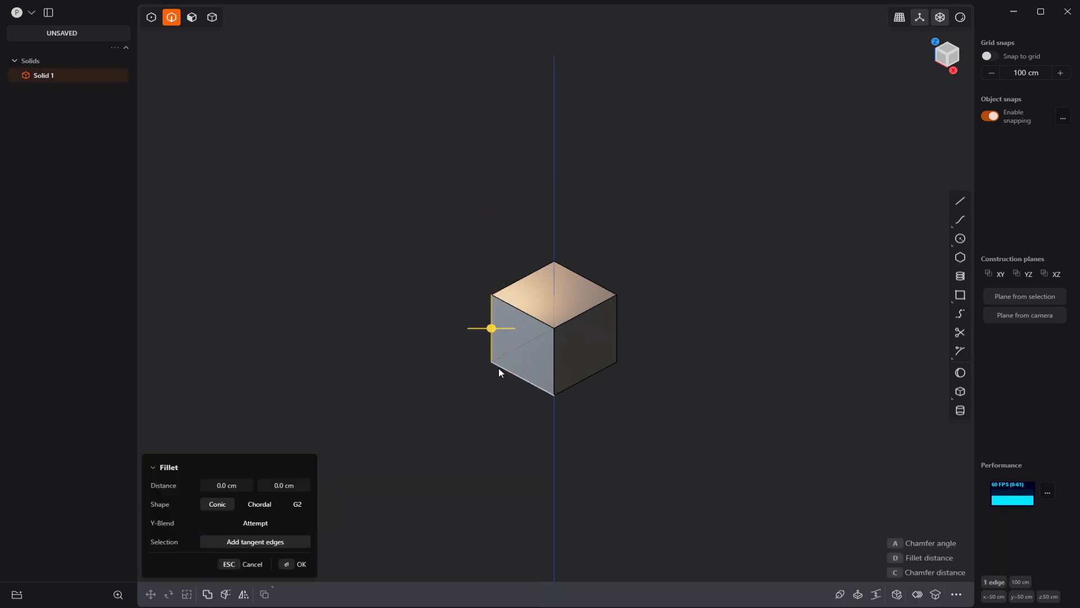
key("Escape")
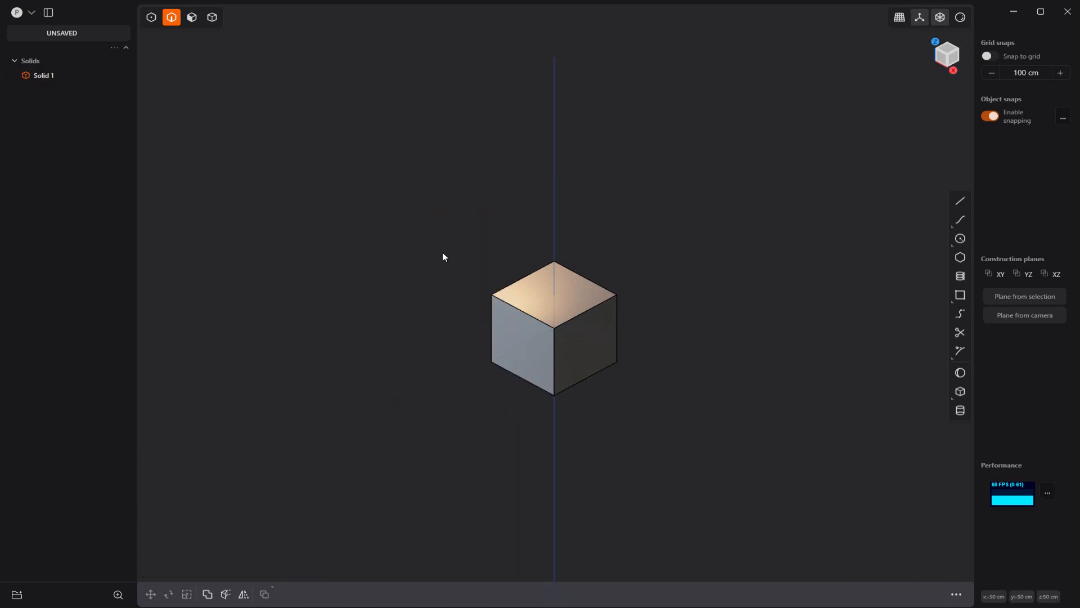
left_click_drag(435, 209, 558, 434)
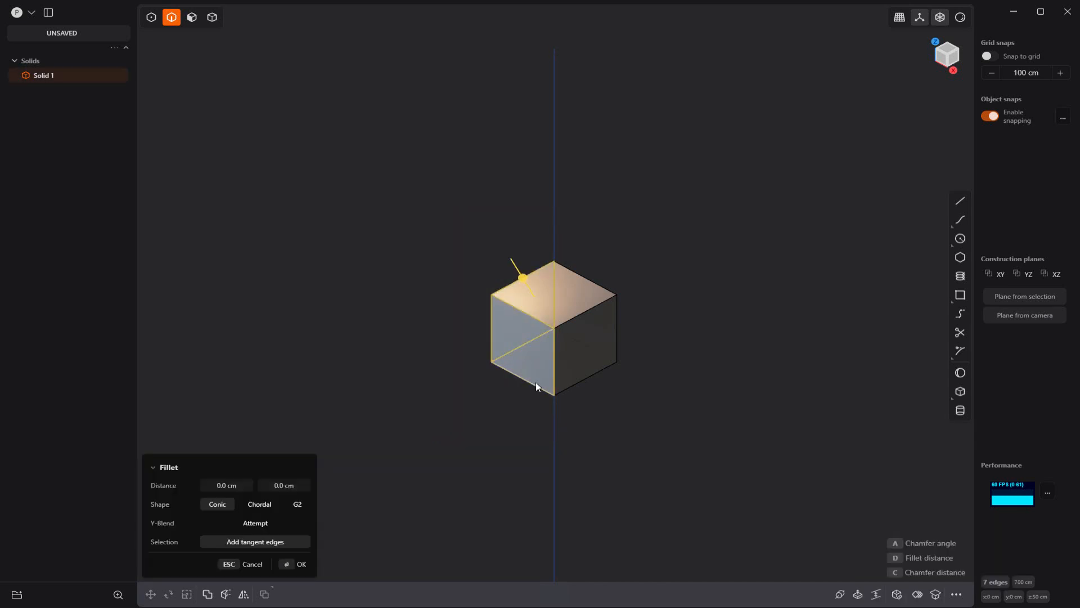
key("Escape")
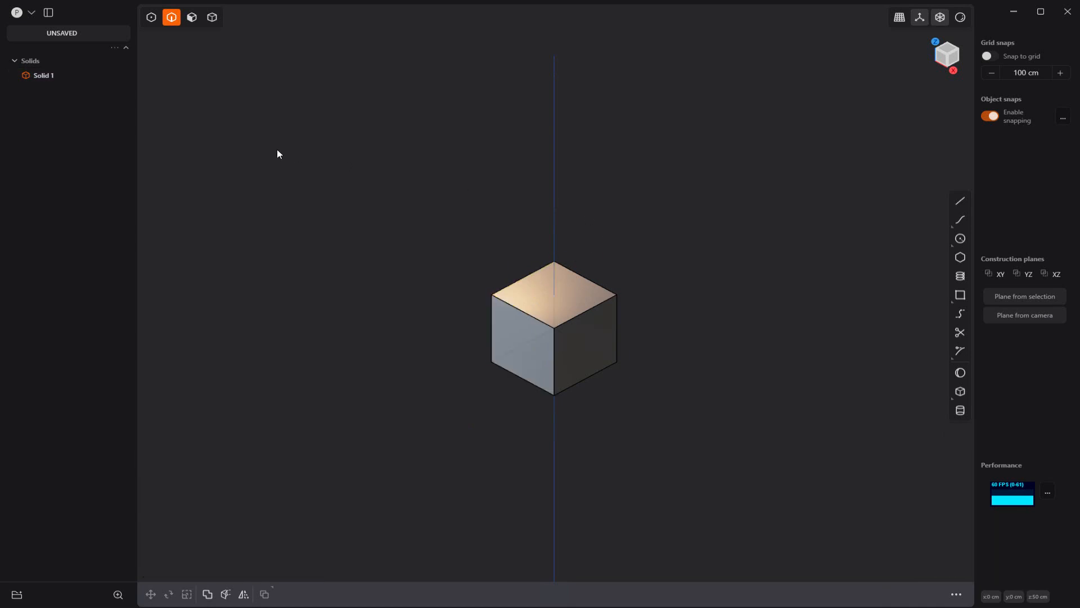
left_click_drag(357, 120, 589, 464)
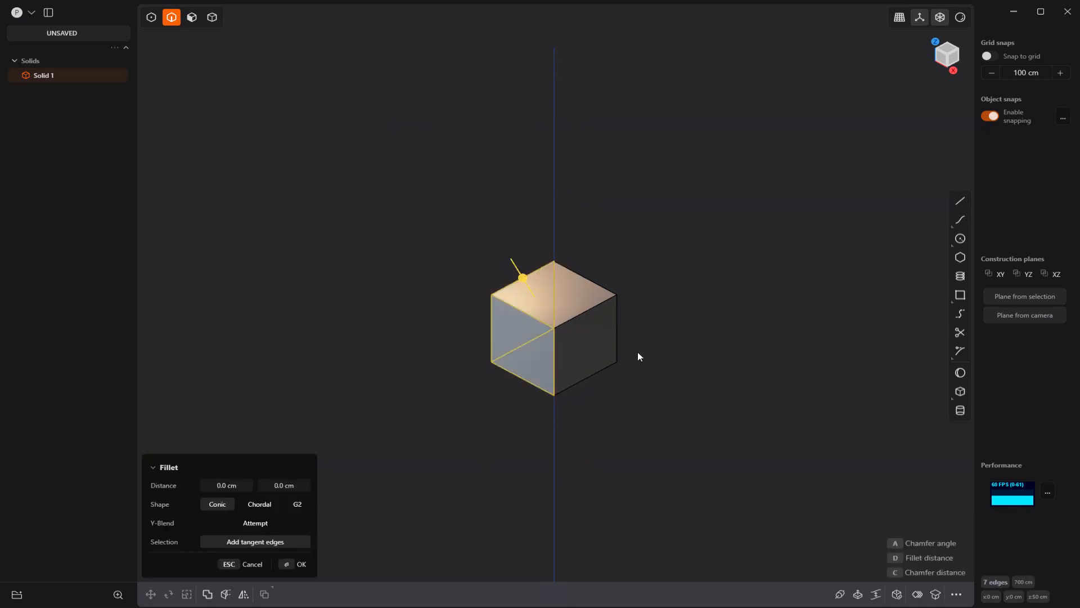
key("Escape")
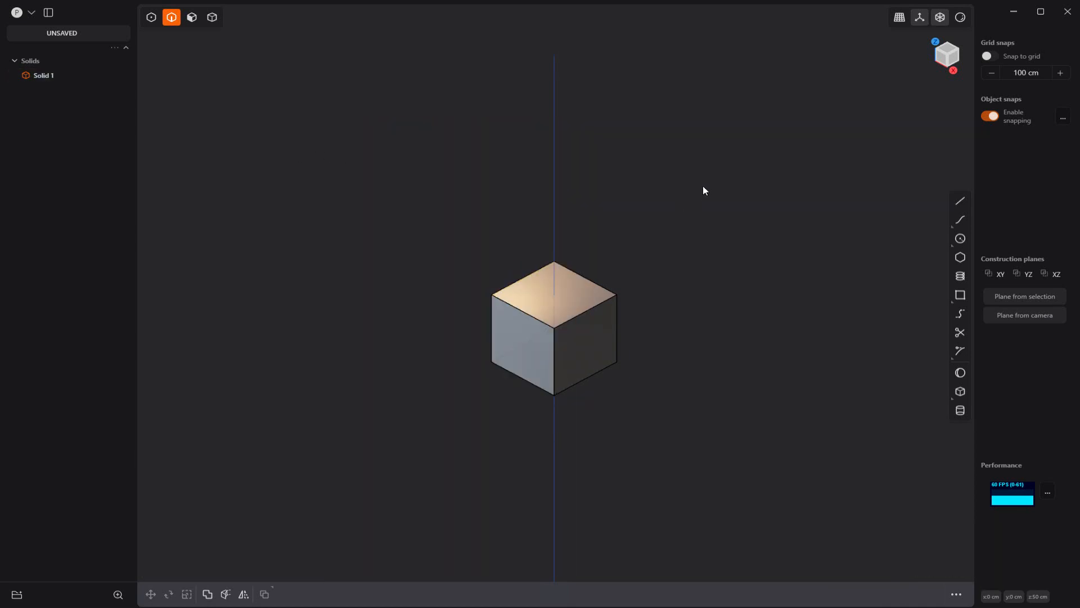
Try selection boxes in both directions through the empty space around the cube.
left_click_drag(703, 186, 647, 432)
left_click_drag(360, 111, 673, 221)
left_click_drag(731, 98, 420, 248)
left_click_drag(356, 376, 403, 457)
View and dismiss the full command list, and box-select all the cube's edges, cancelling the resulting Fillet.
left_click(956, 595)
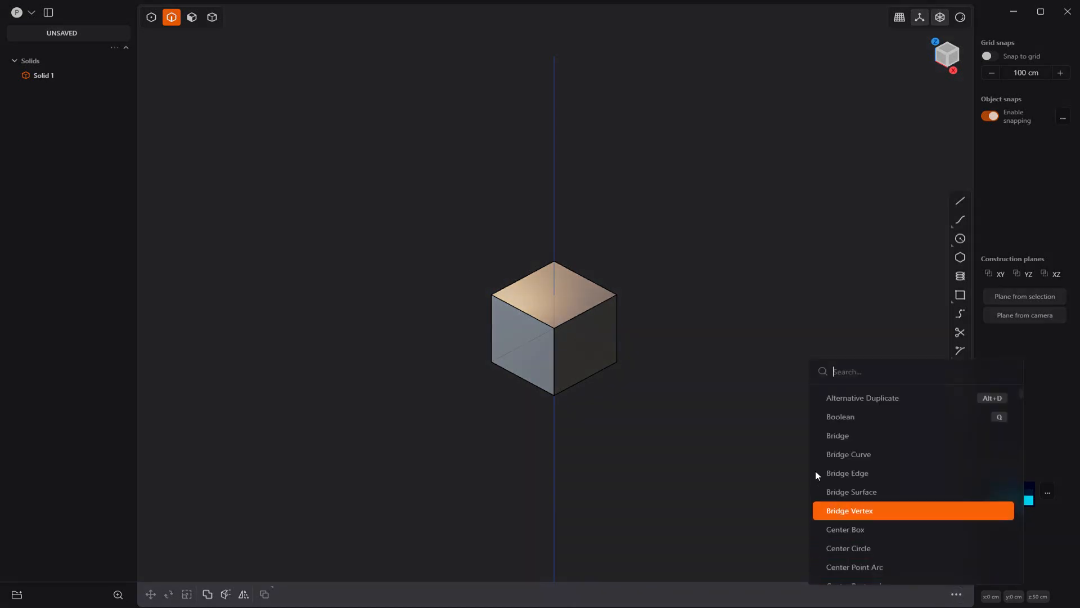
left_click(717, 414)
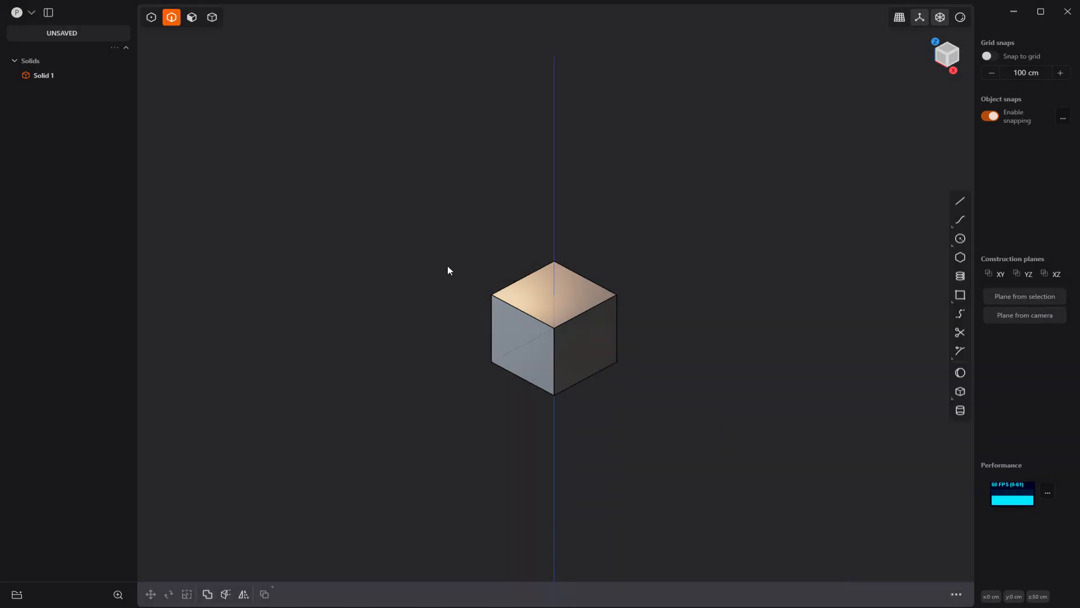
left_click_drag(448, 265, 677, 444)
key("f")
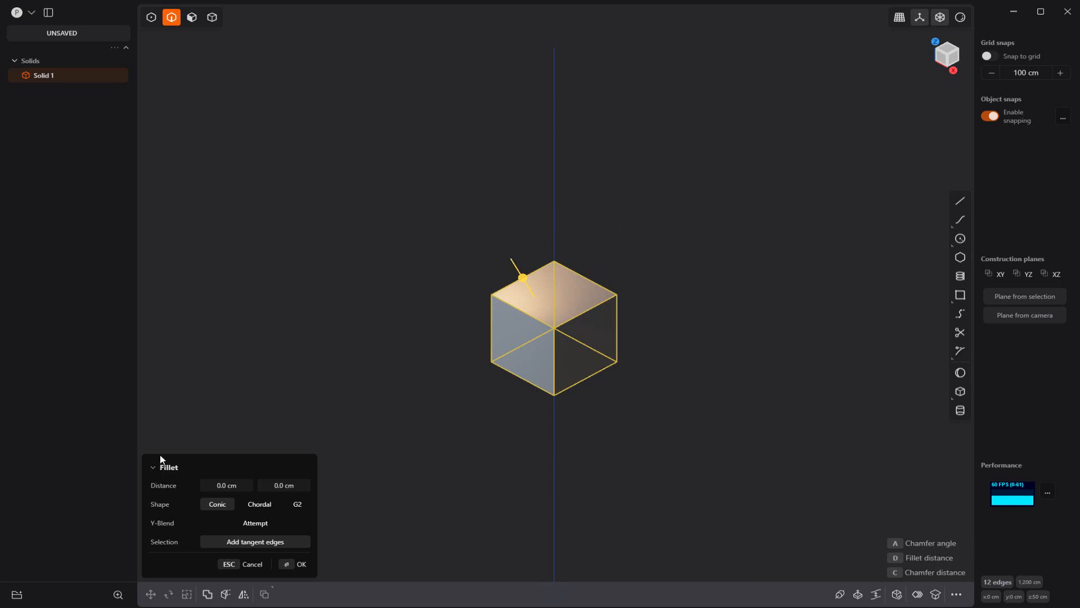
key("Escape")
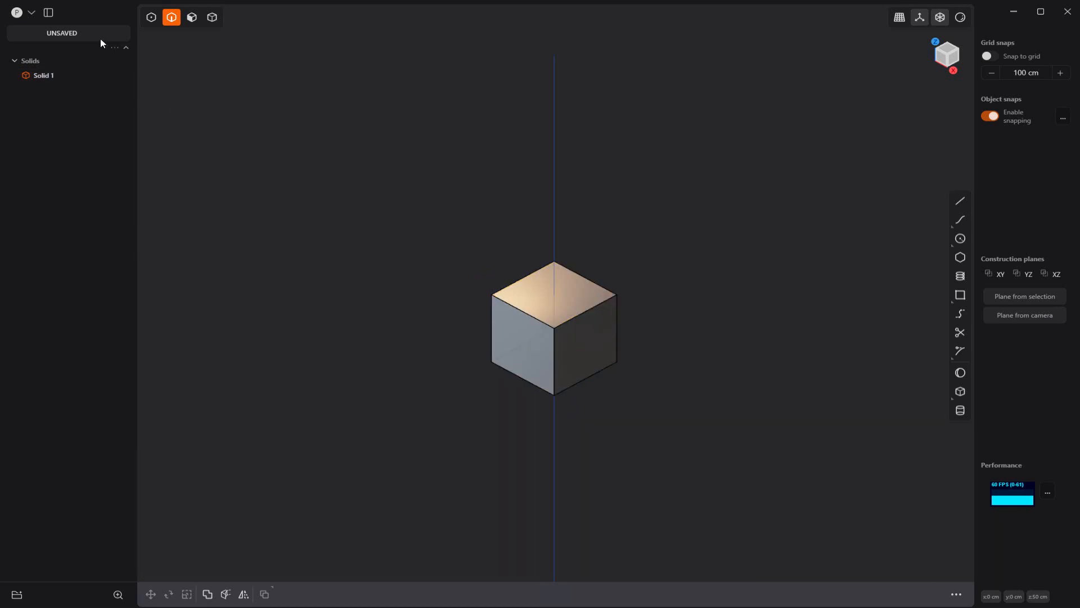
Check the General preference for automatically invoking commands based on the selection, and close the preferences.
left_click(26, 15)
left_click(77, 158)
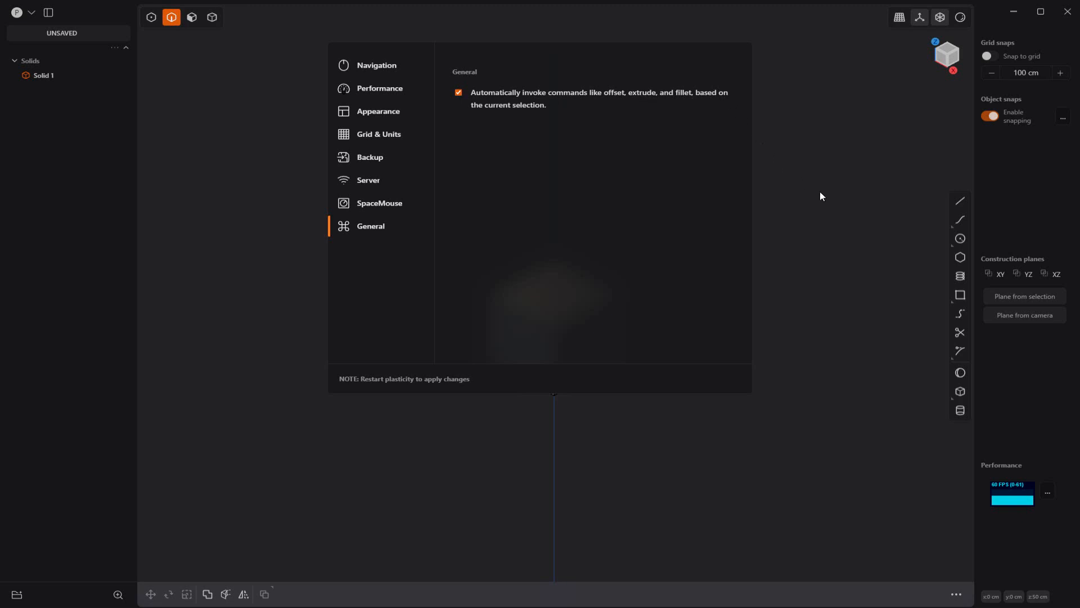
left_click(840, 208)
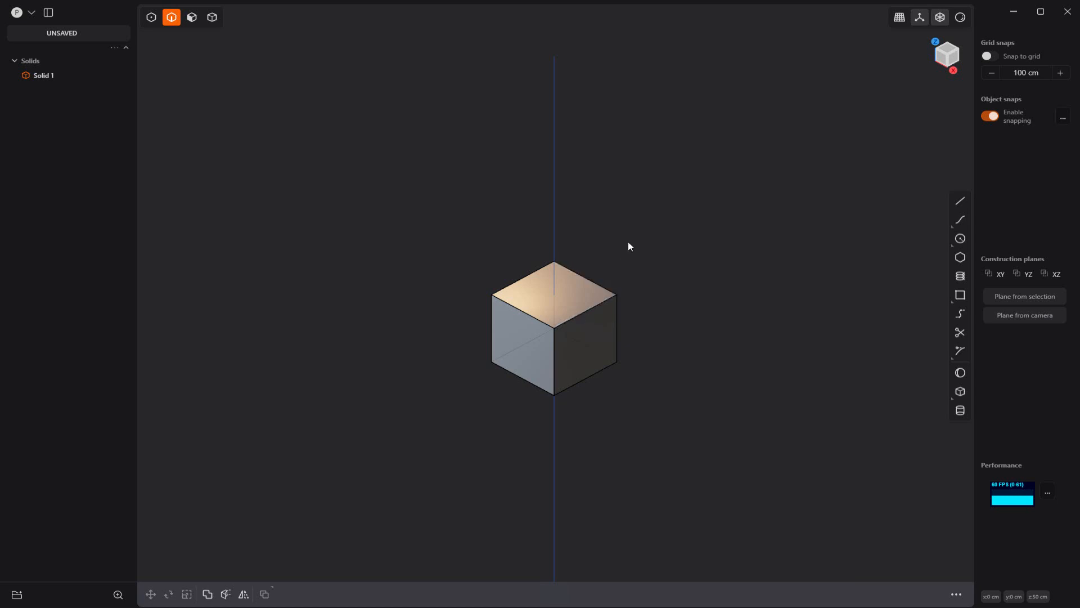
Try a Fillet of about 28.3 cm on the cube's right vertical edge, cancel it and clear the selection.
key("f")
left_click(618, 330)
scroll(618, 332, "up", 5)
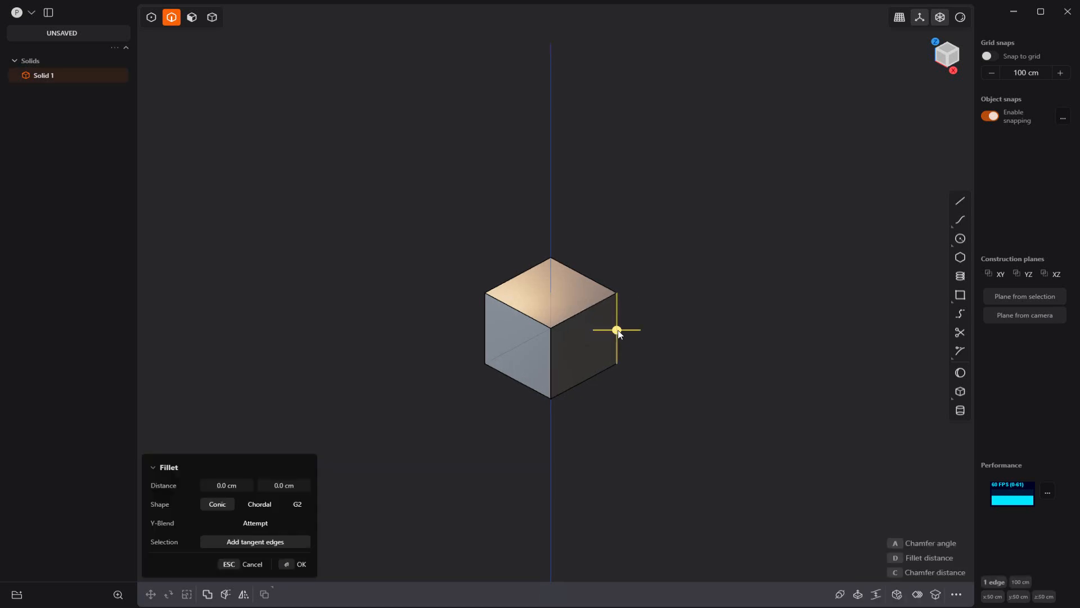
mouse_move(644, 325)
middle_mouse_down()
mouse_move(591, 335)
mouse_move(625, 328)
middle_mouse_up()
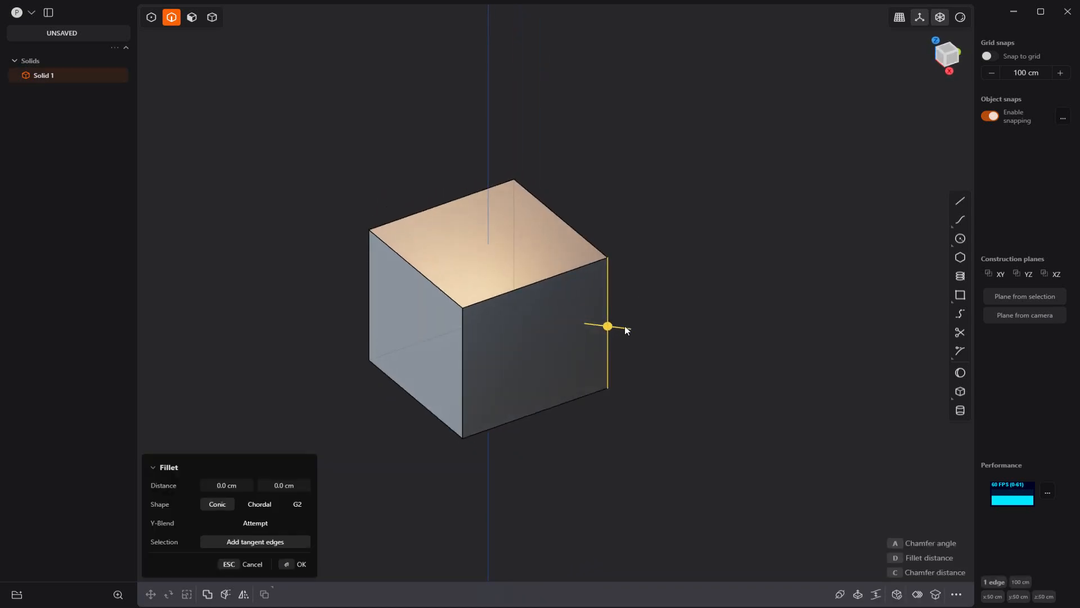
left_click_drag(609, 330, 657, 339)
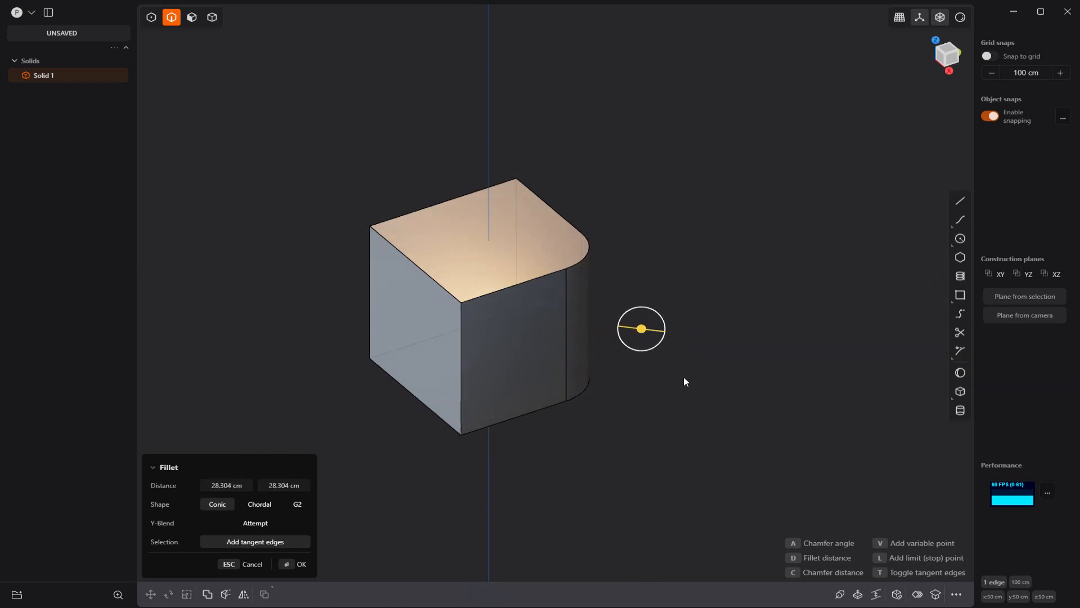
middle_click_drag(683, 378, 518, 272)
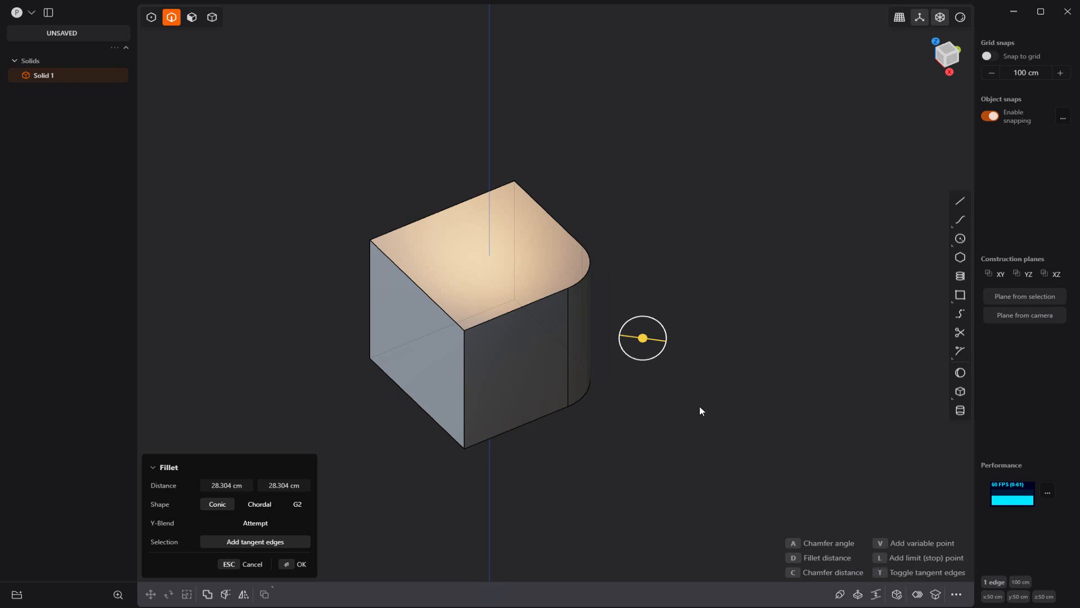
key("Escape")
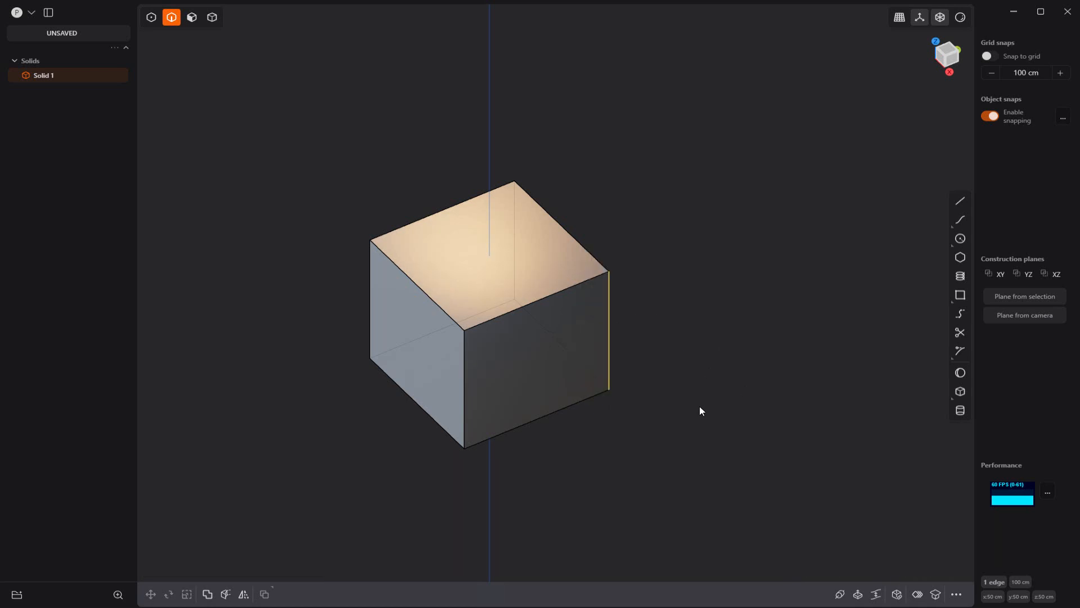
left_click(712, 370)
Switch to face selection and select the cube's dark side face to bring up Offset face.
key("3")
left_click(575, 359)
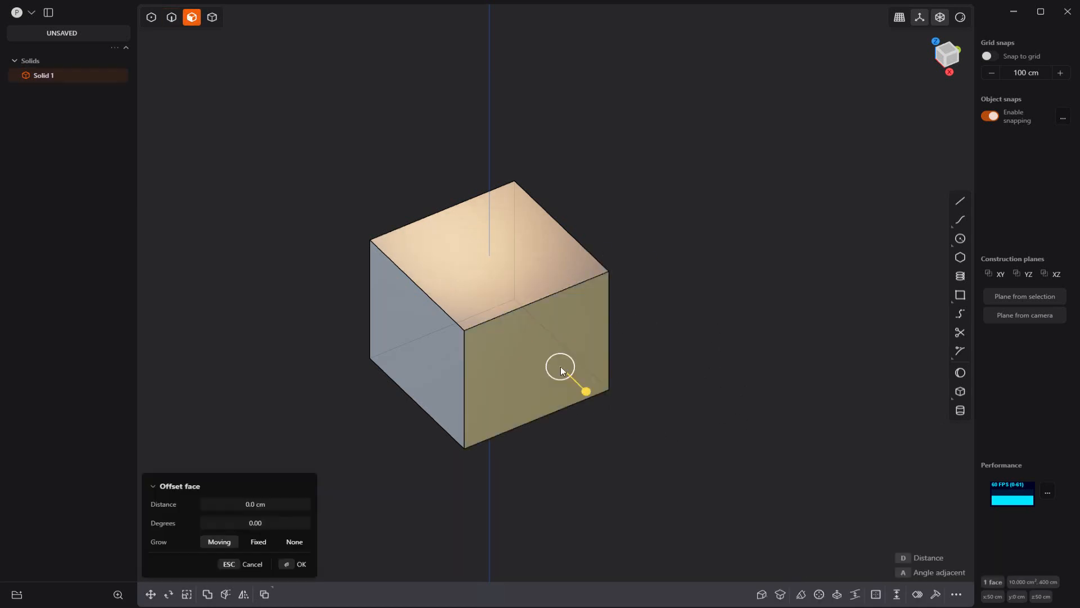
mouse_move(575, 376)
middle_mouse_down()
mouse_move(618, 369)
mouse_move(574, 371)
middle_mouse_up()
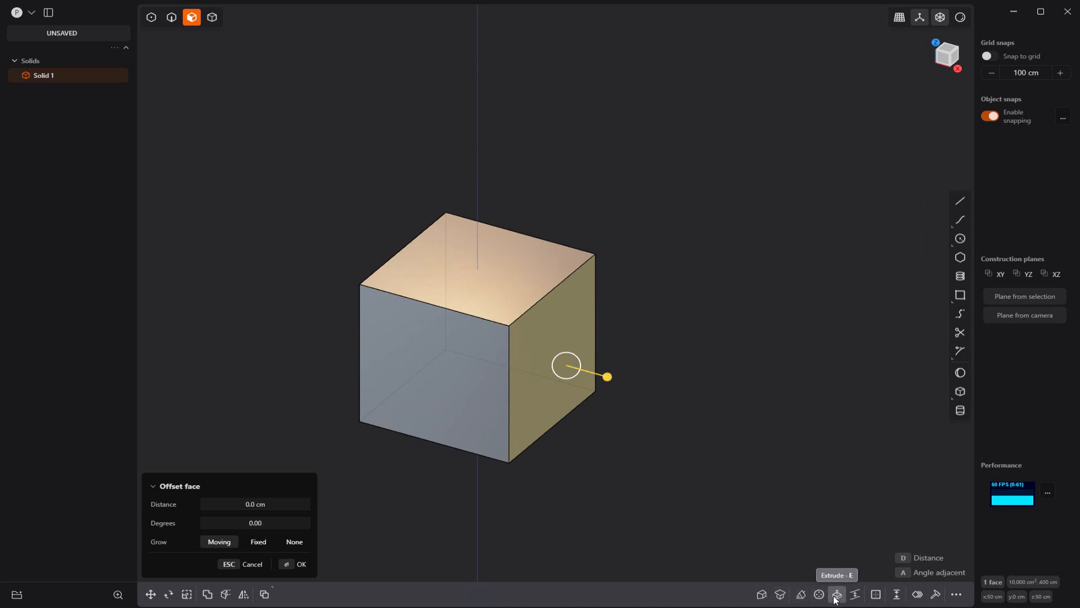
Return to edge selection, pick the cube's nearest vertical edge to bring up Fillet, and cancel it.
key("2")
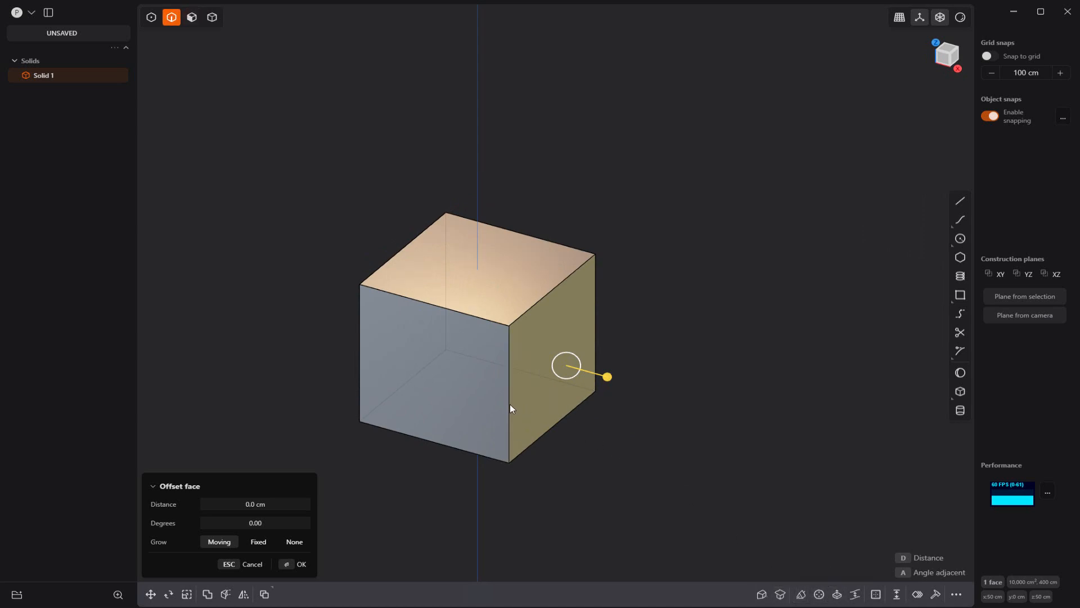
left_click(509, 404)
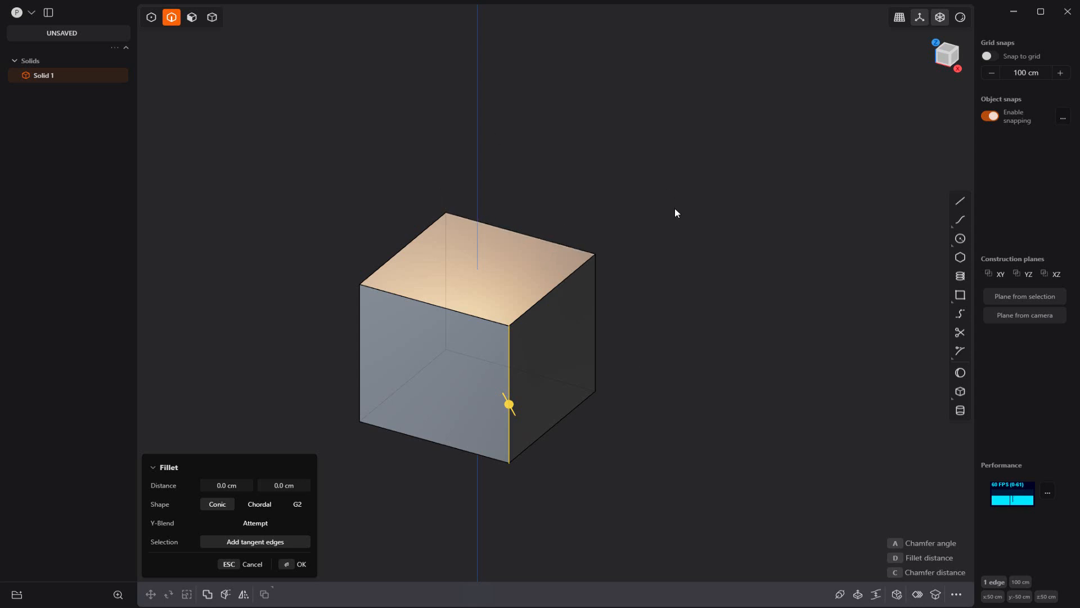
key("Escape")
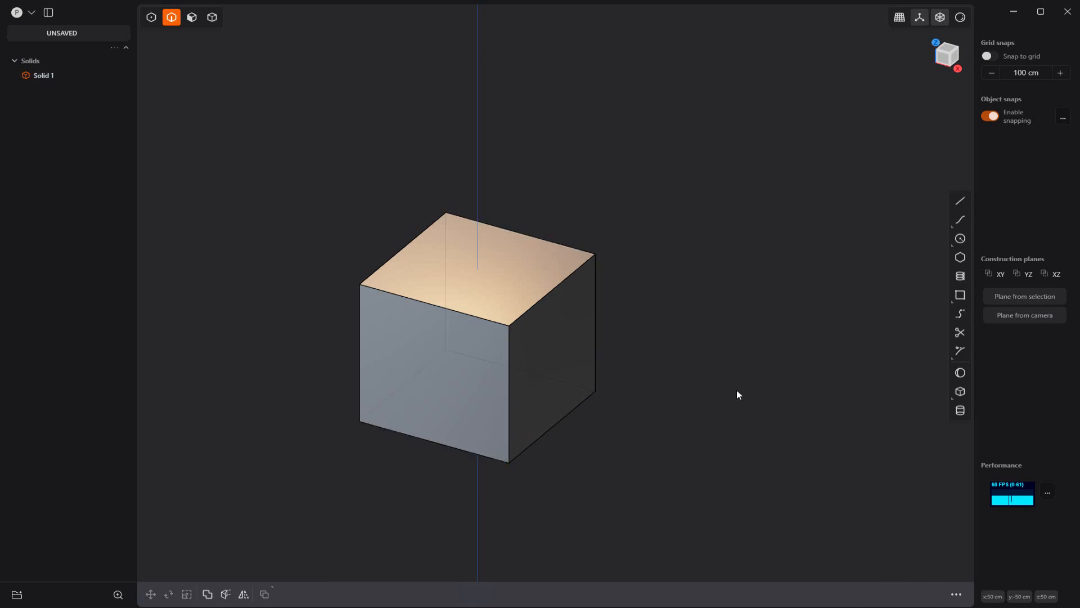
middle_click_drag(450, 218, 569, 287, "shift")
scroll(569, 287, "down", 3)
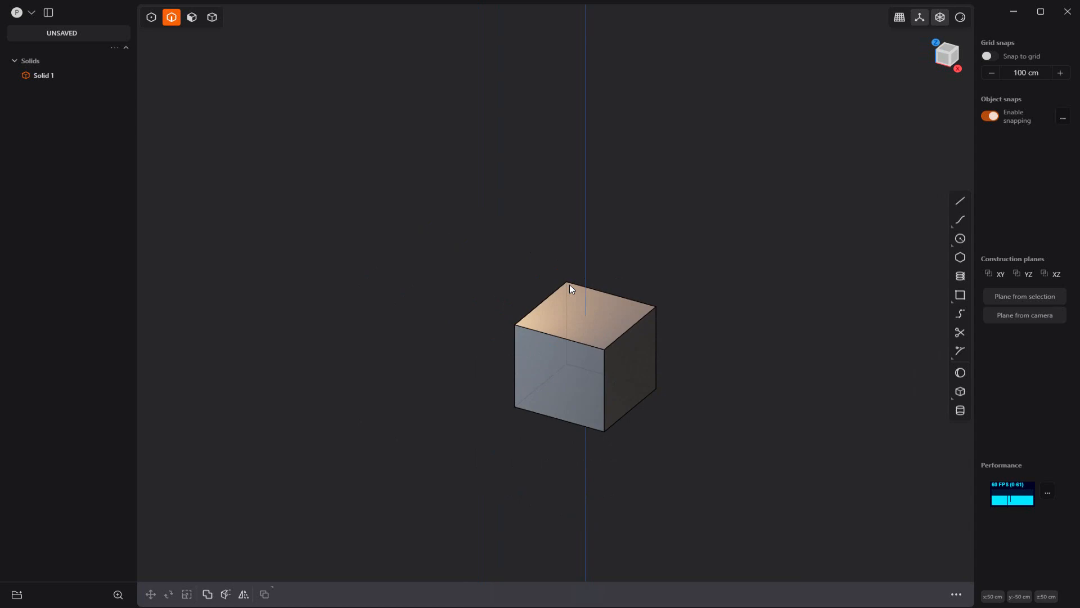
scroll(569, 285, "up", 5)
scroll(569, 284, "down", 3)
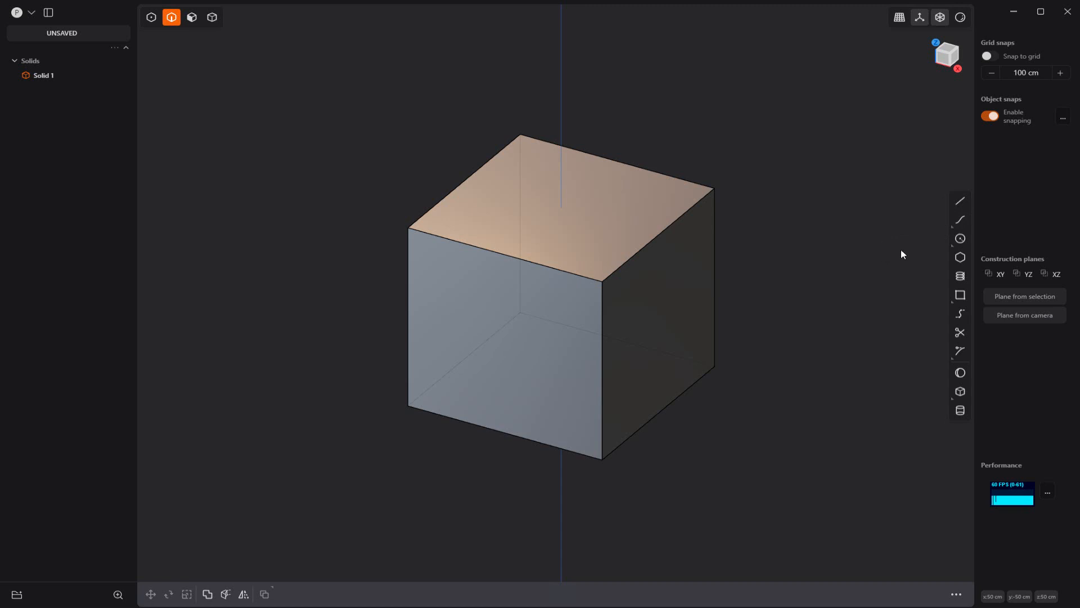
Browse the sketching and curve-editing tools, starting the rectangle tool and leaving it without drawing anything.
mouse_move(960, 239)
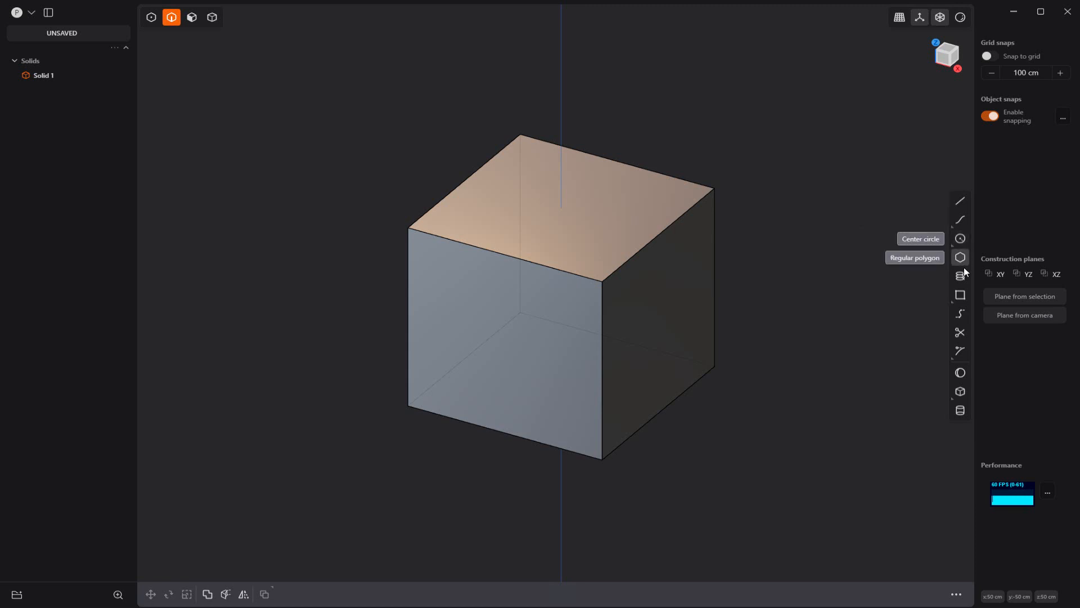
left_click(959, 298)
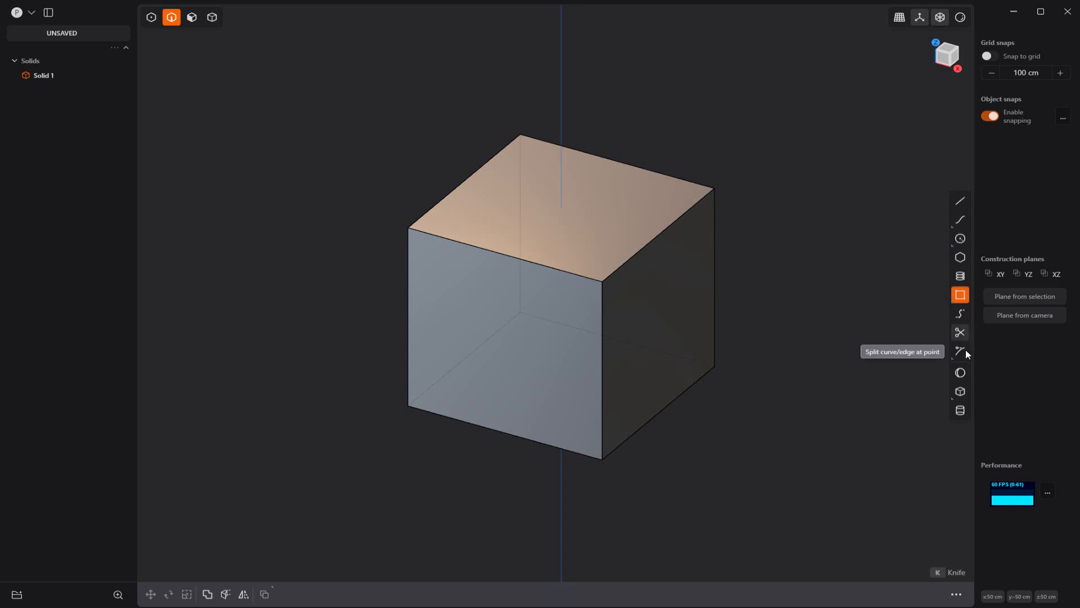
left_click(965, 349)
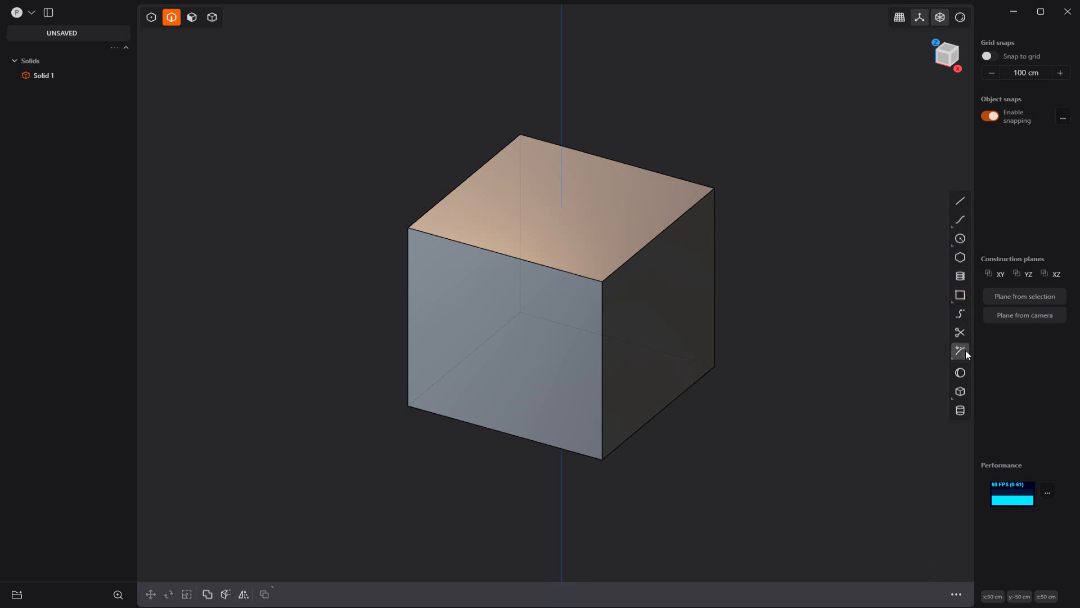
key("Escape")
Orbit around the cube and switch between its Right, Back and Top views.
scroll(683, 390, "down", 1)
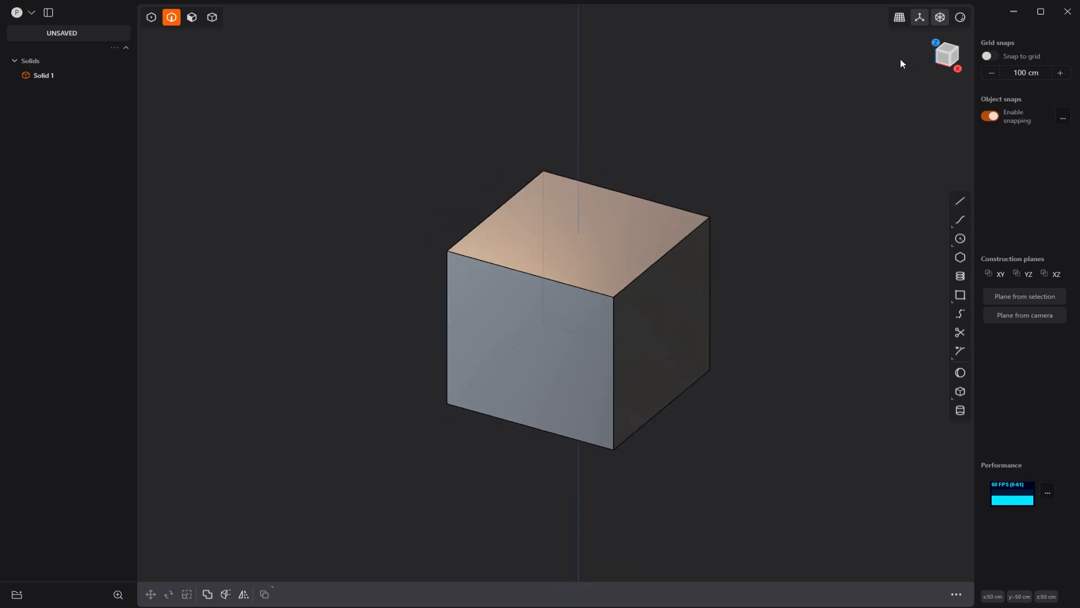
scroll(747, 272, "down", 1)
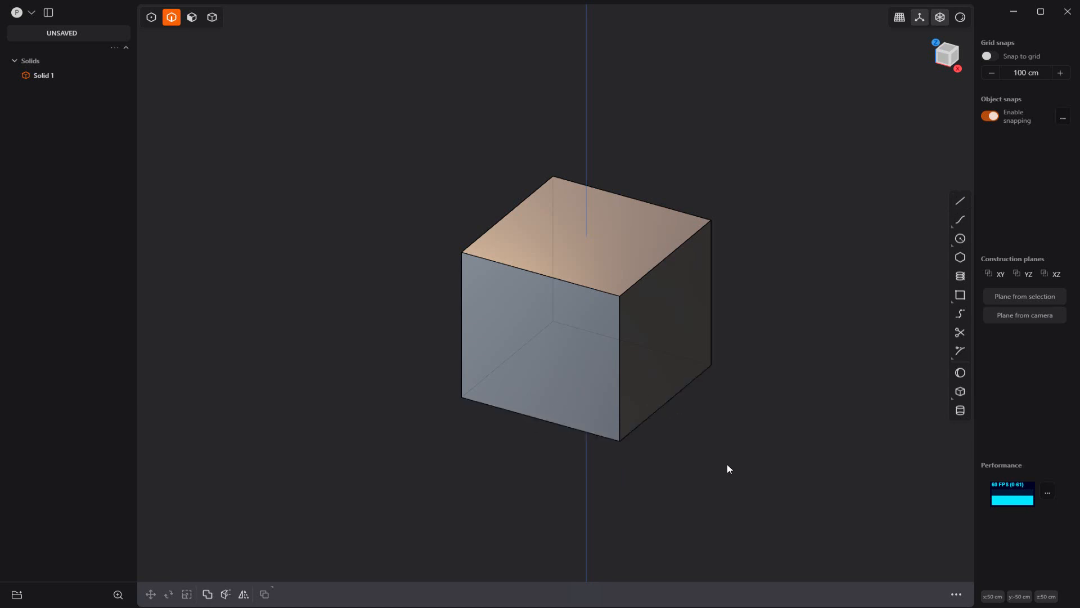
middle_click_drag(728, 468, 591, 467)
middle_click_drag(789, 436, 637, 487)
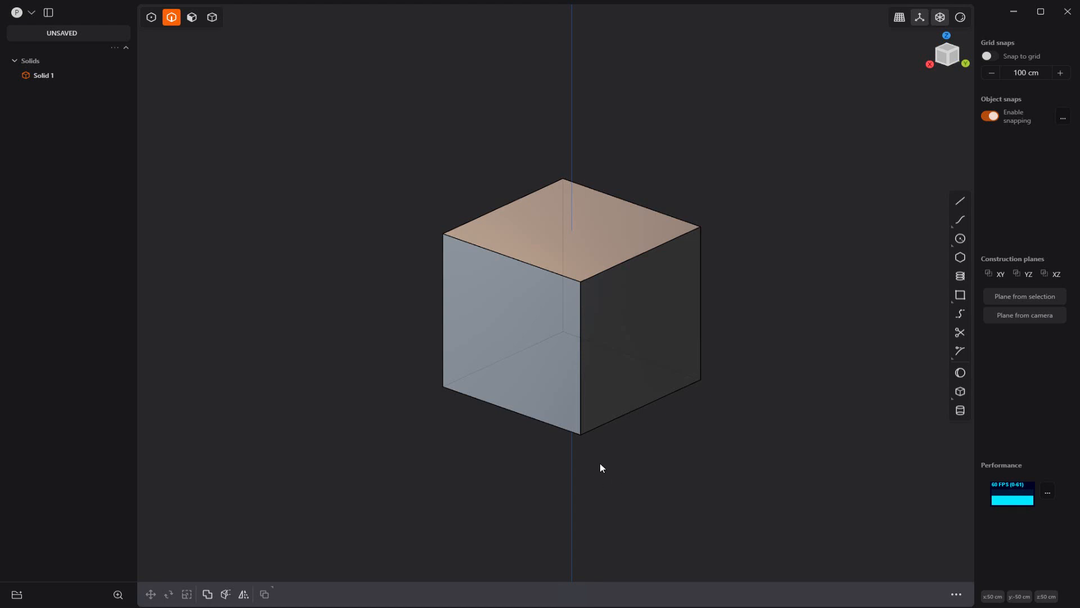
mouse_move(585, 470)
middle_mouse_down()
mouse_move(667, 425)
mouse_move(520, 414)
mouse_move(635, 508)
mouse_move(528, 464)
mouse_move(604, 477)
mouse_move(559, 483)
mouse_move(595, 478)
middle_mouse_up()
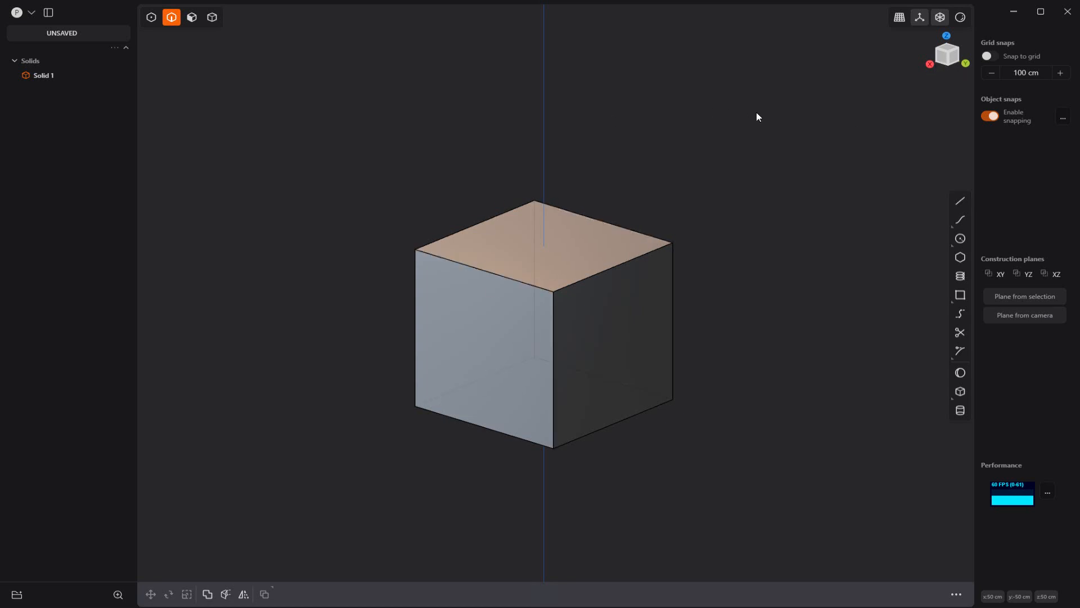
left_click(943, 55)
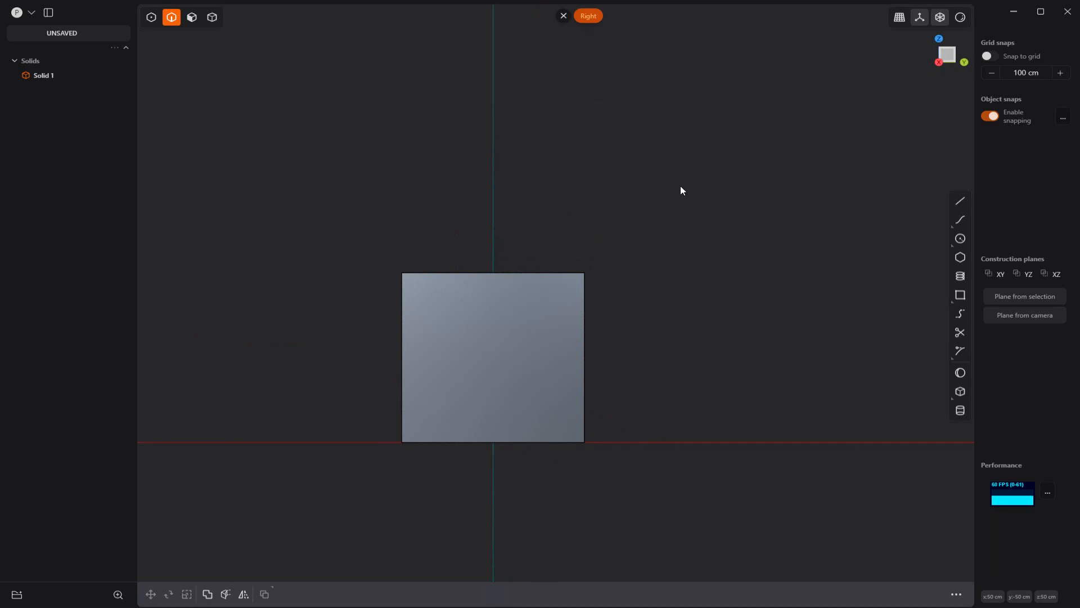
middle_click_drag(874, 123, 816, 143)
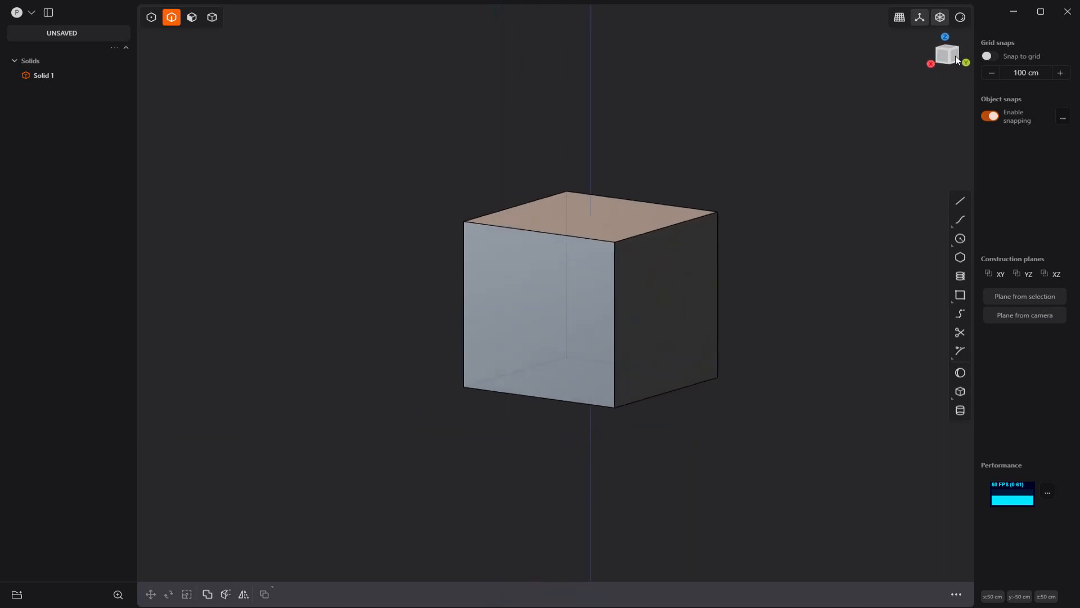
left_click(955, 58)
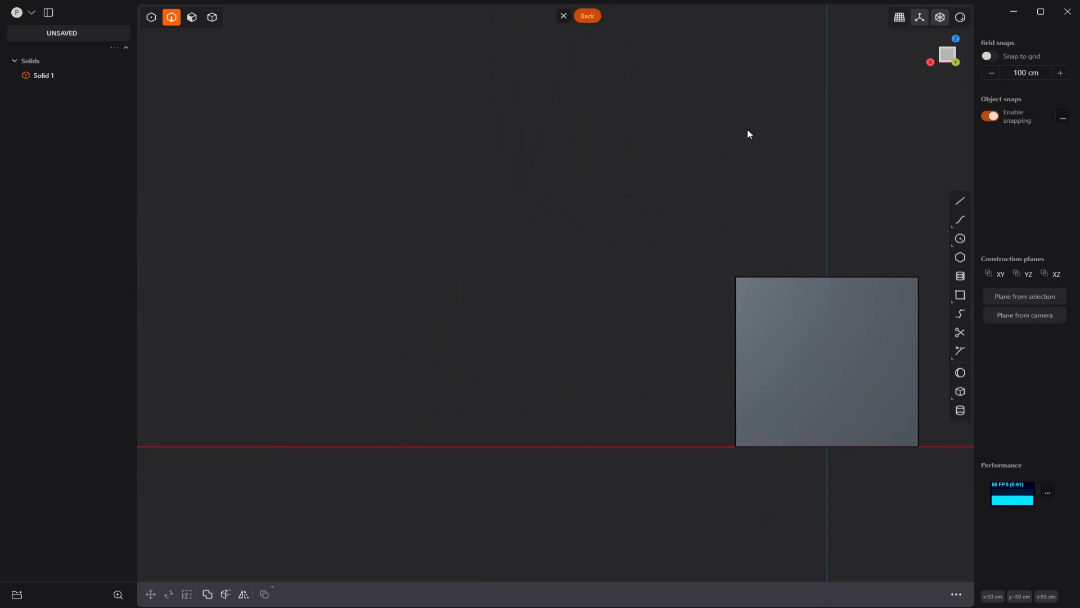
middle_click_drag(747, 133, 810, 163)
left_click(948, 51)
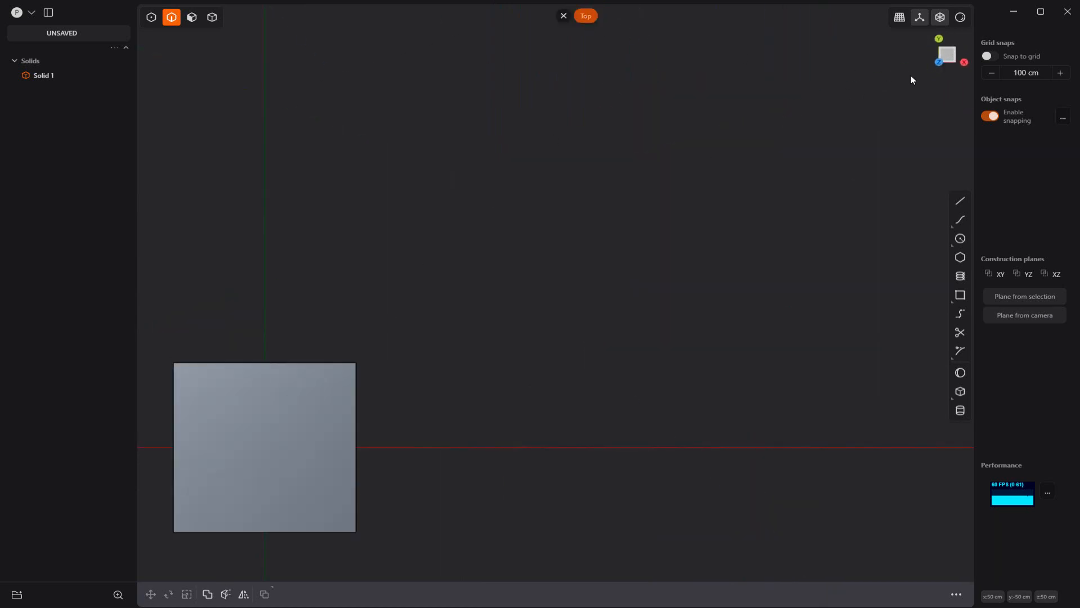
In the Top view, draw a single line beyond the cube's upper edge, 60 cm long and sloping down to the right at 45°.
middle_click_drag(834, 210, 573, 349)
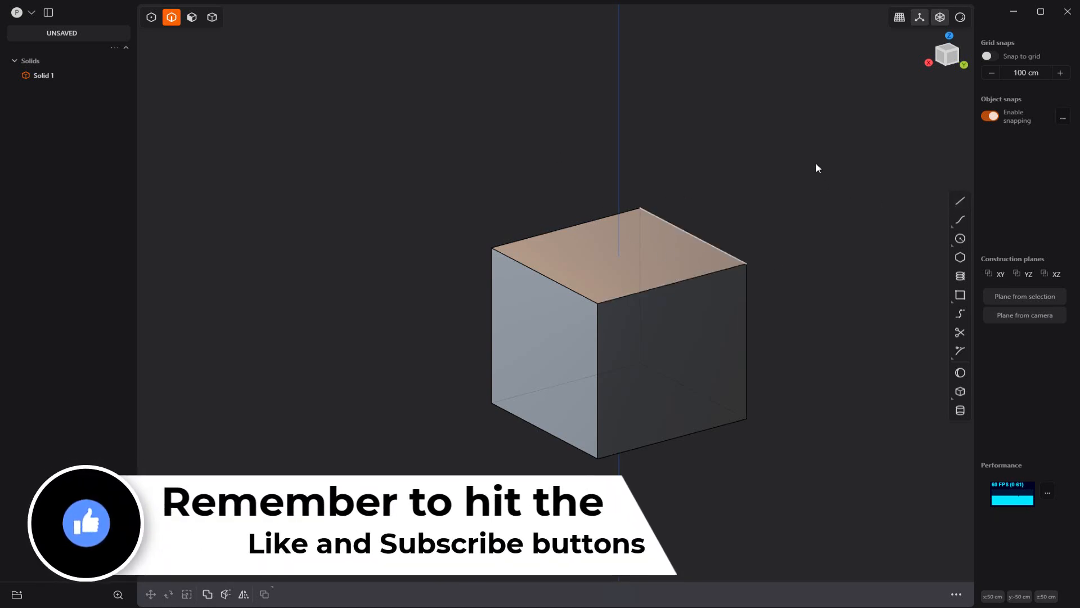
left_click(947, 49)
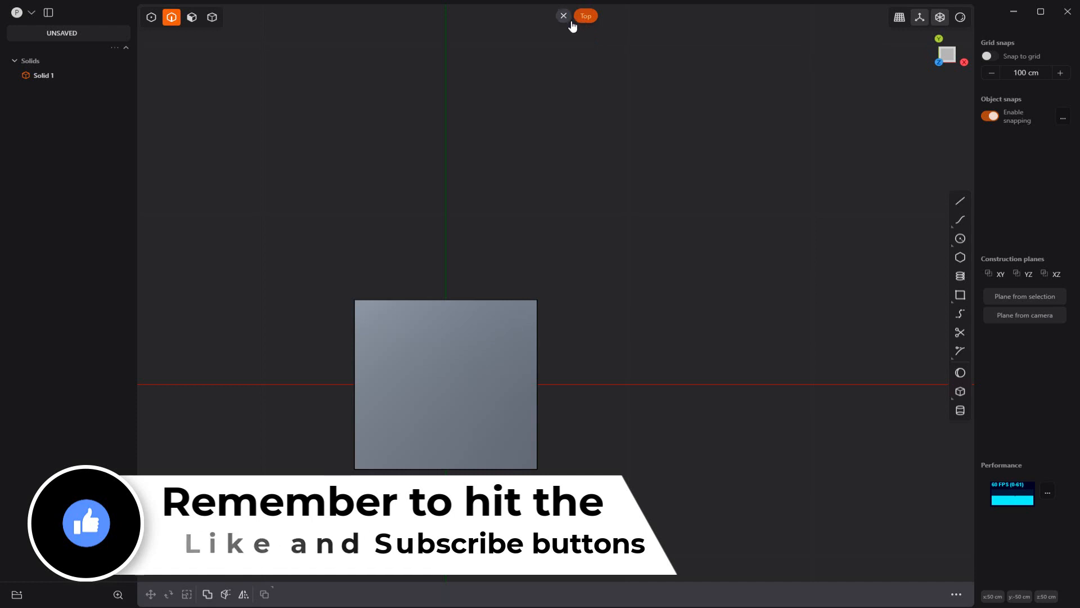
right_click_drag(617, 246, 489, 181)
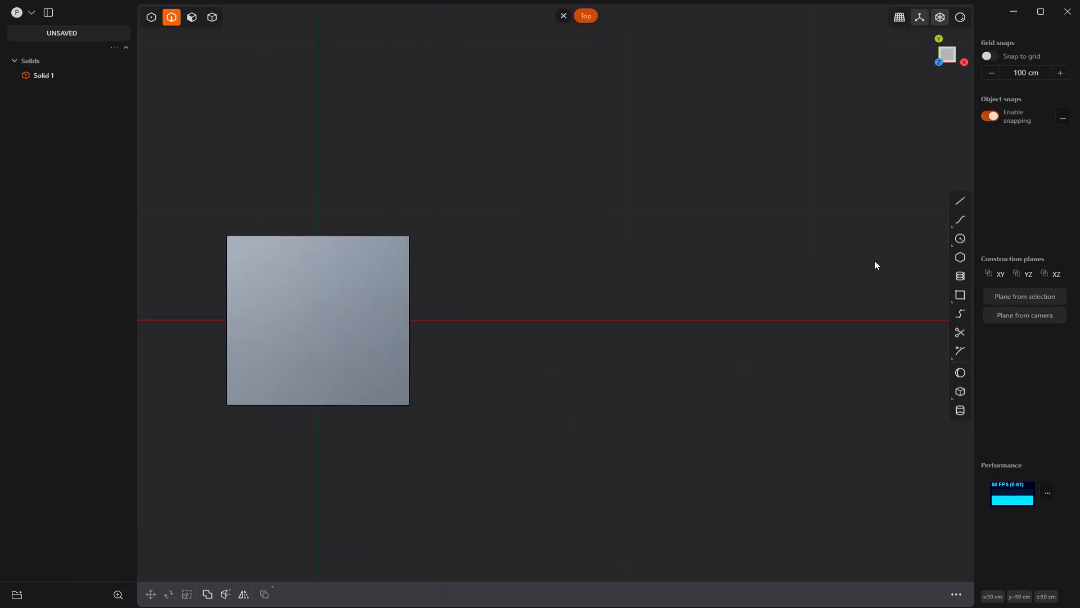
left_click(960, 203)
left_click(348, 167)
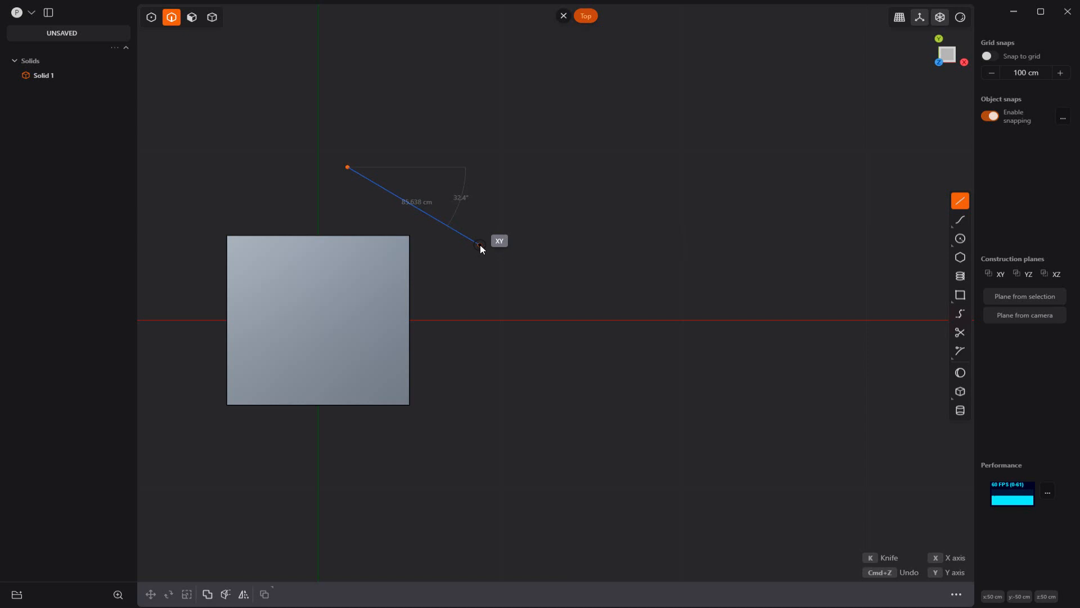
key("Tab")
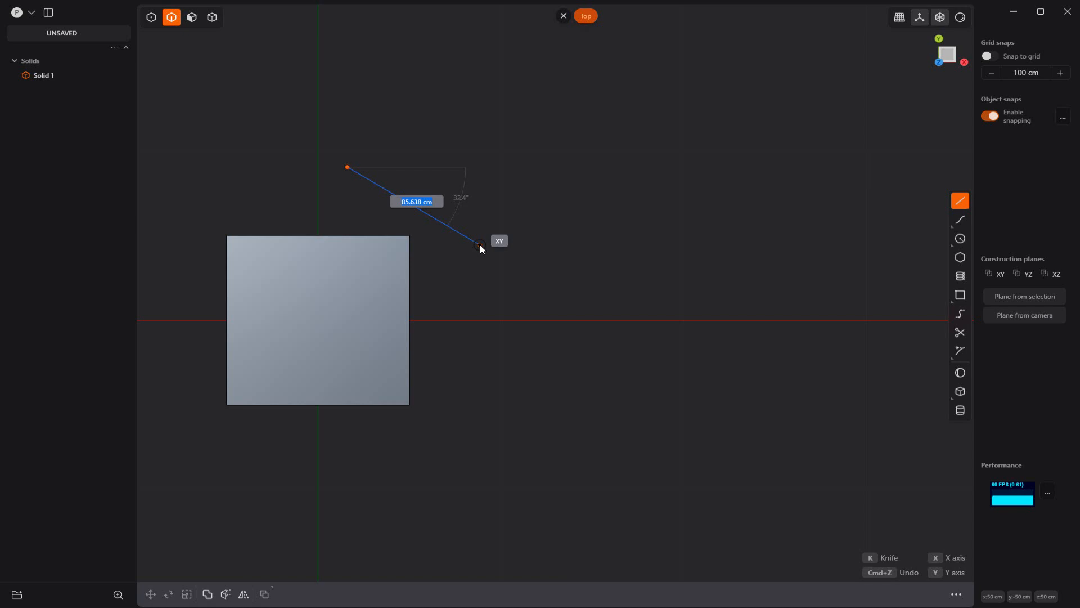
type("60")
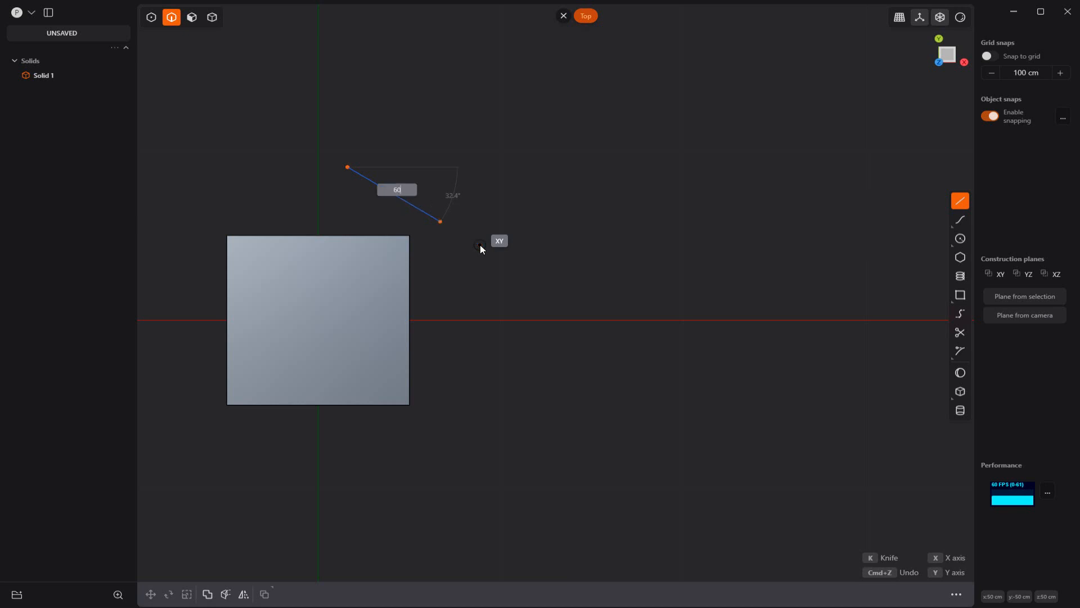
key("Tab")
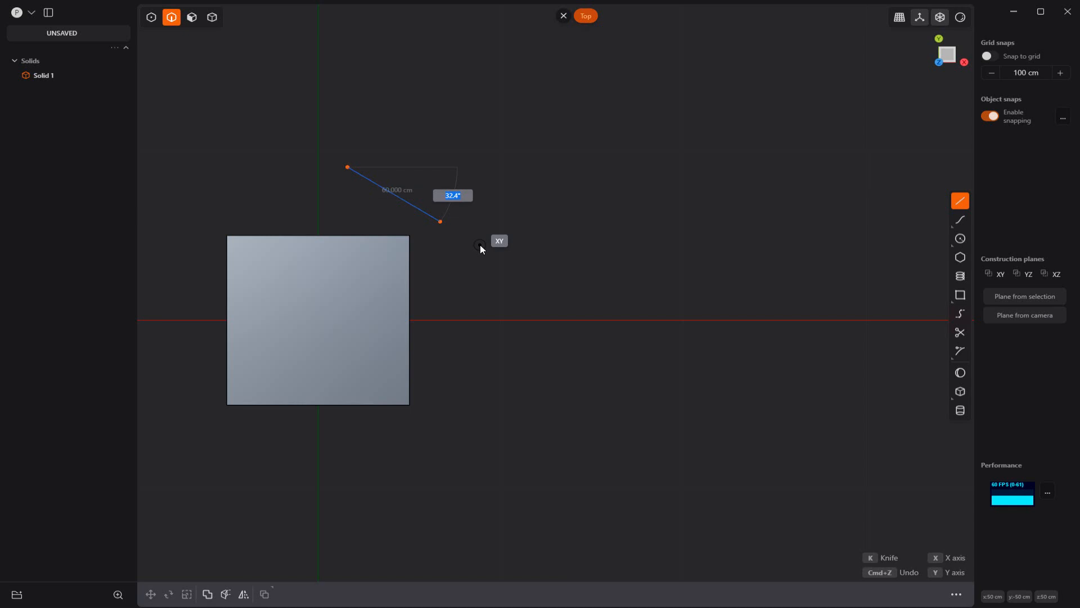
type("45")
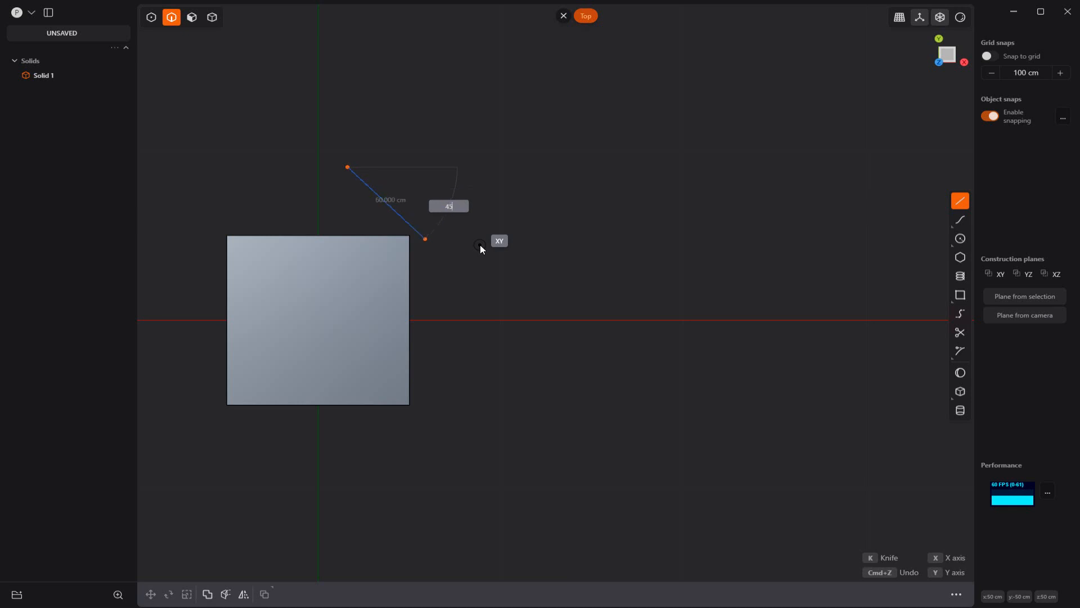
key("Return")
key("Return")
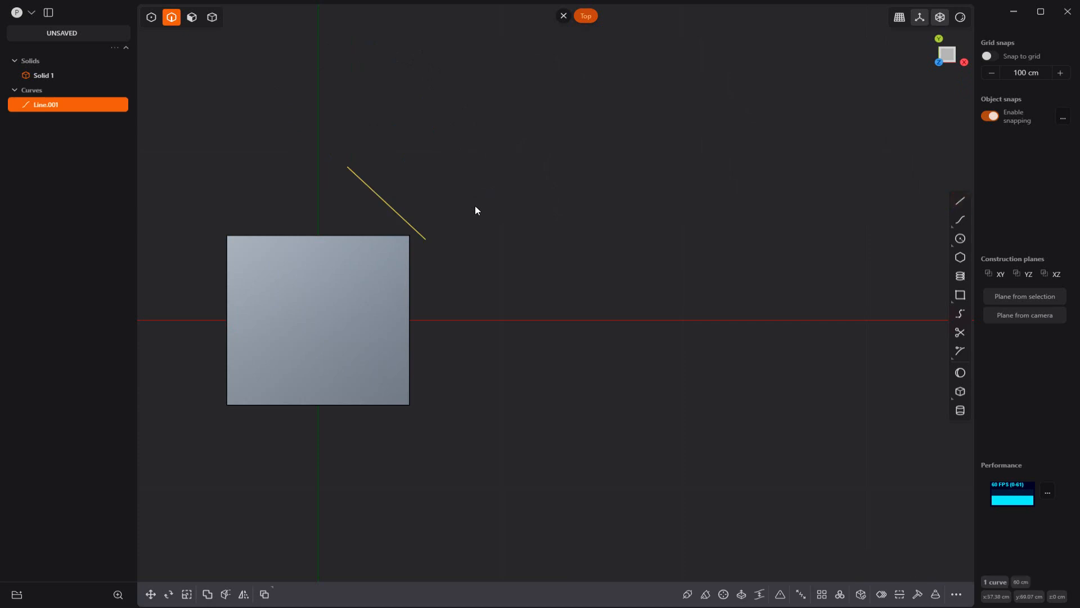
left_click(352, 140)
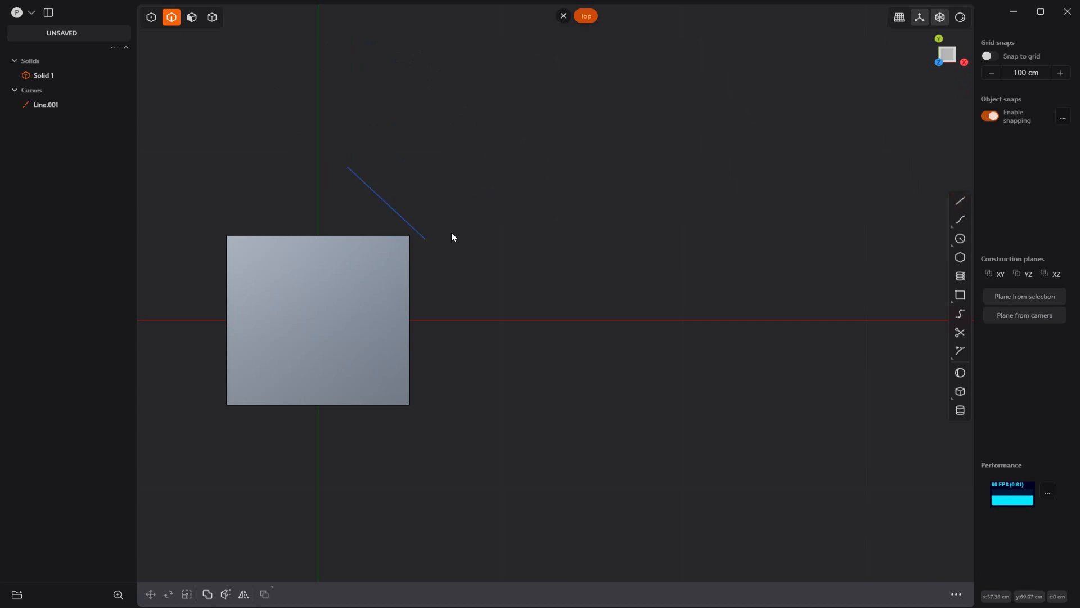
Draw a second line 60 cm long along the X axis from the sloping line's lower end.
left_click(961, 201)
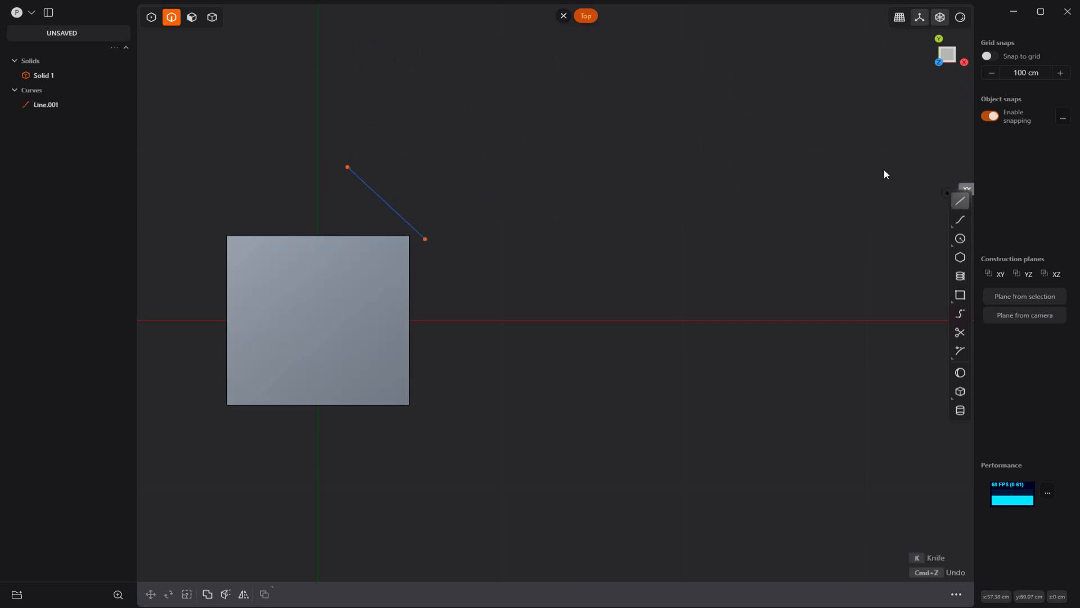
left_click(426, 239)
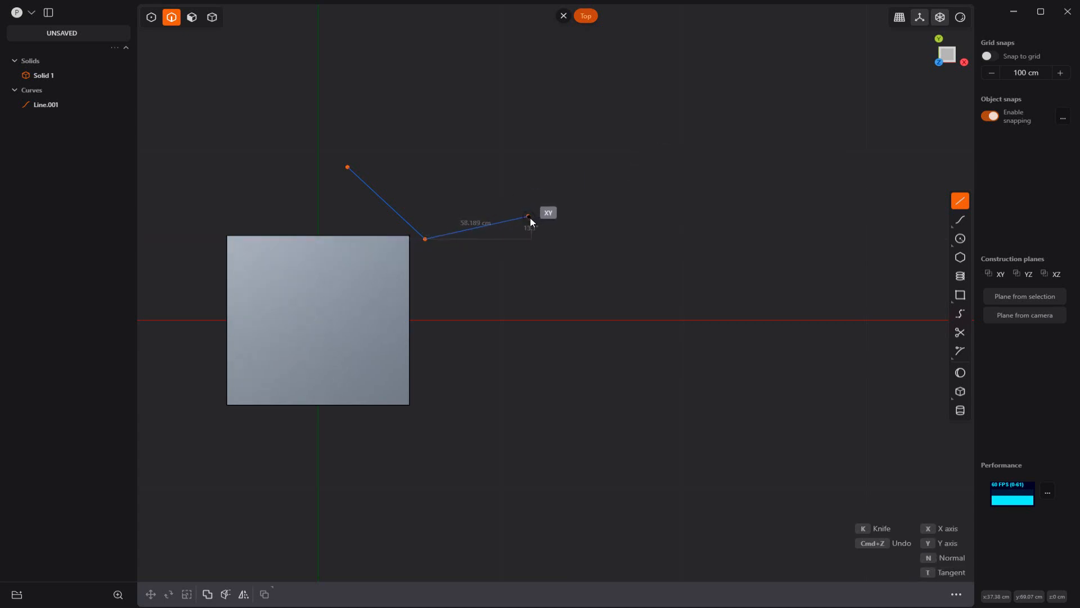
key("Tab")
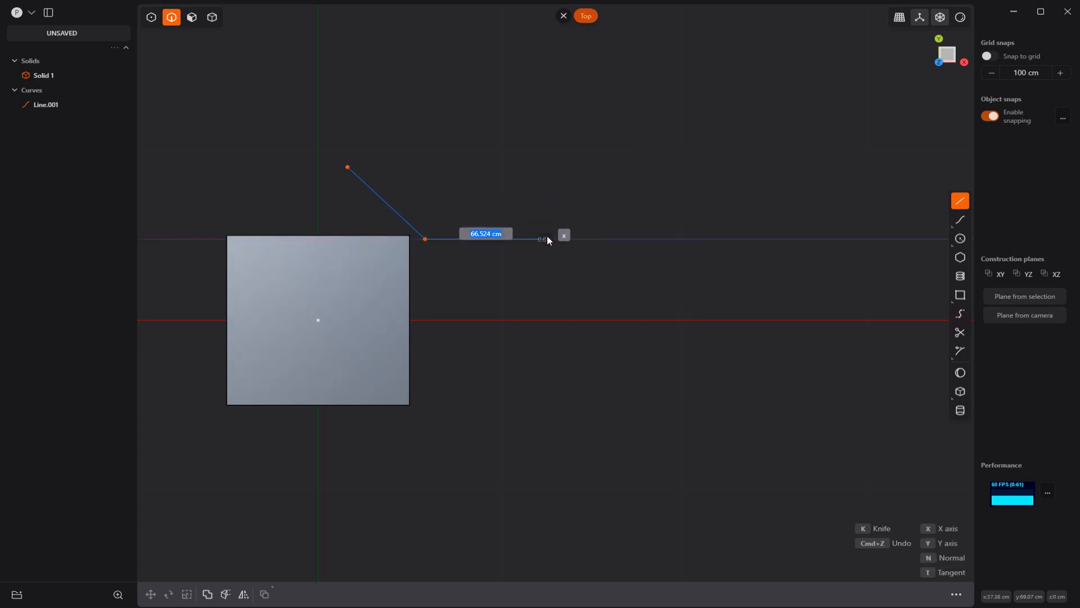
type("60")
key("Return")
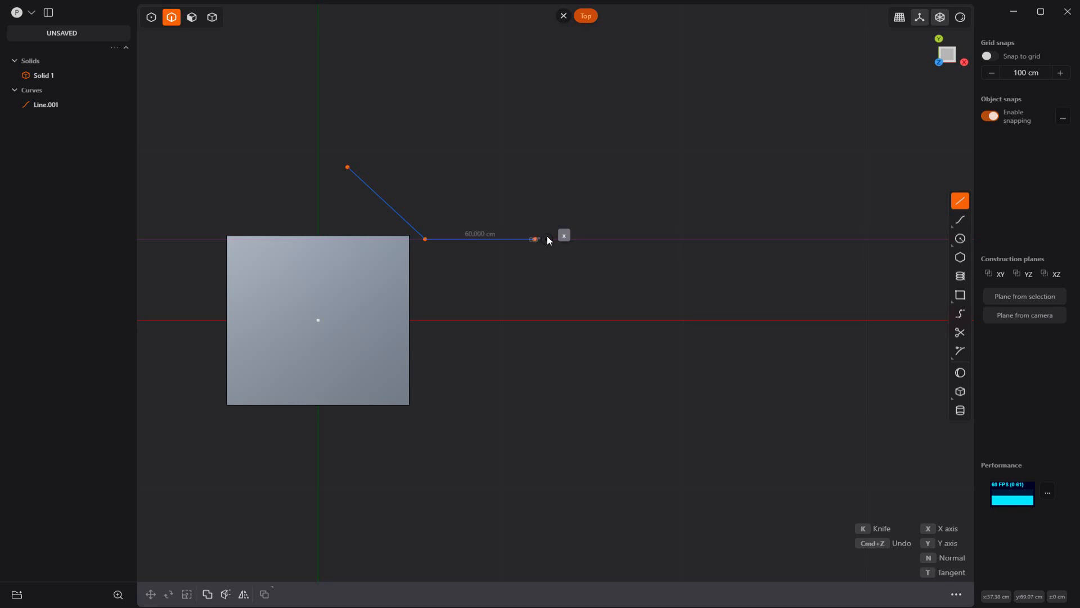
right_click(547, 236)
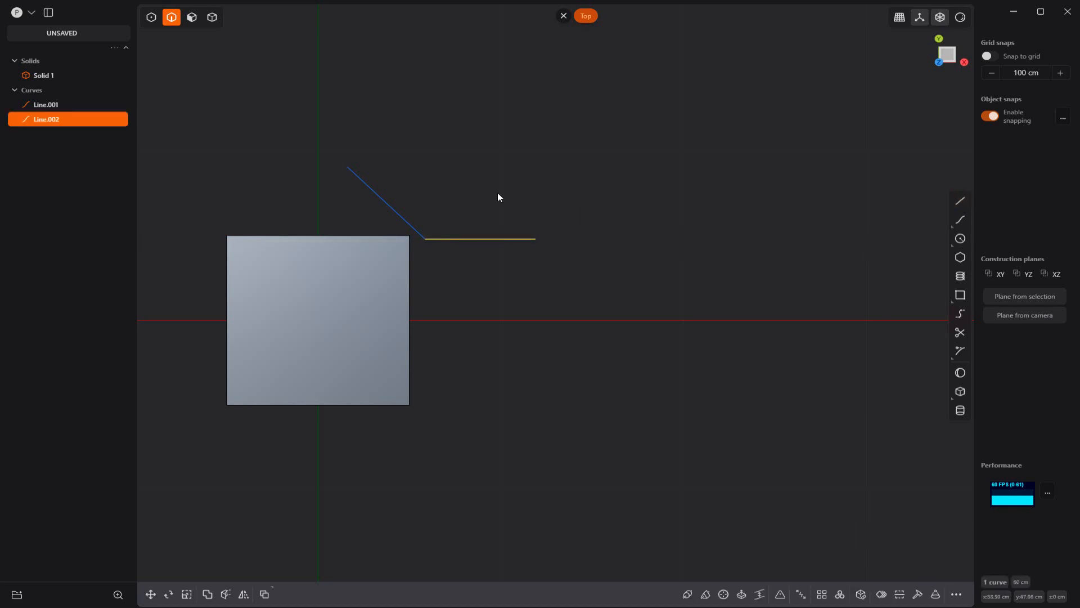
Close the parallelogram with a polyline from the horizontal line's free end, 60 cm parallel to the sloping line, back to that line's start.
middle_click_drag(499, 159, 528, 198, "shift")
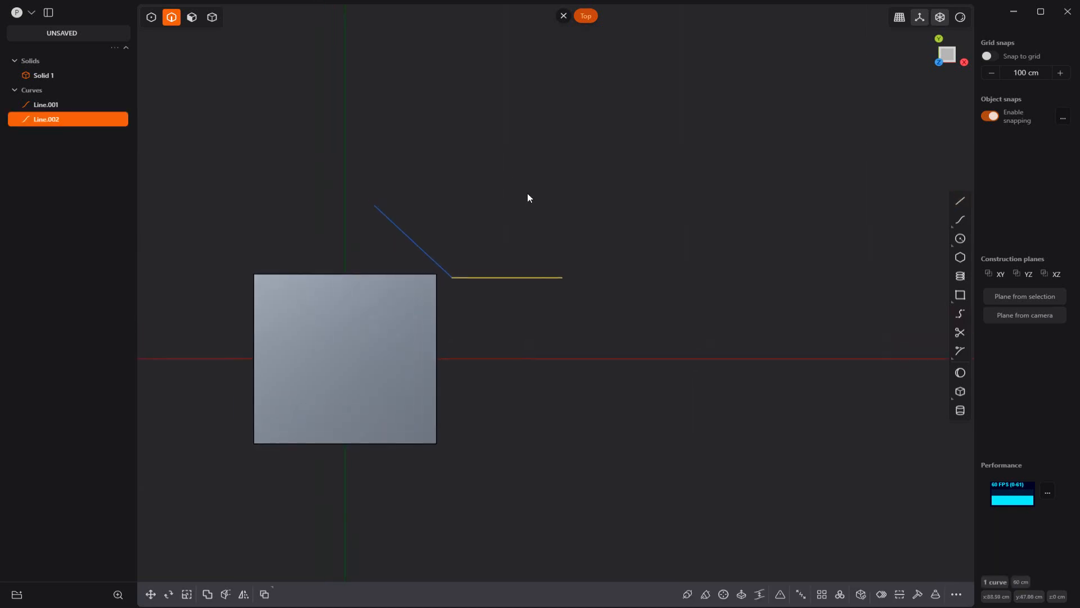
left_click(958, 206)
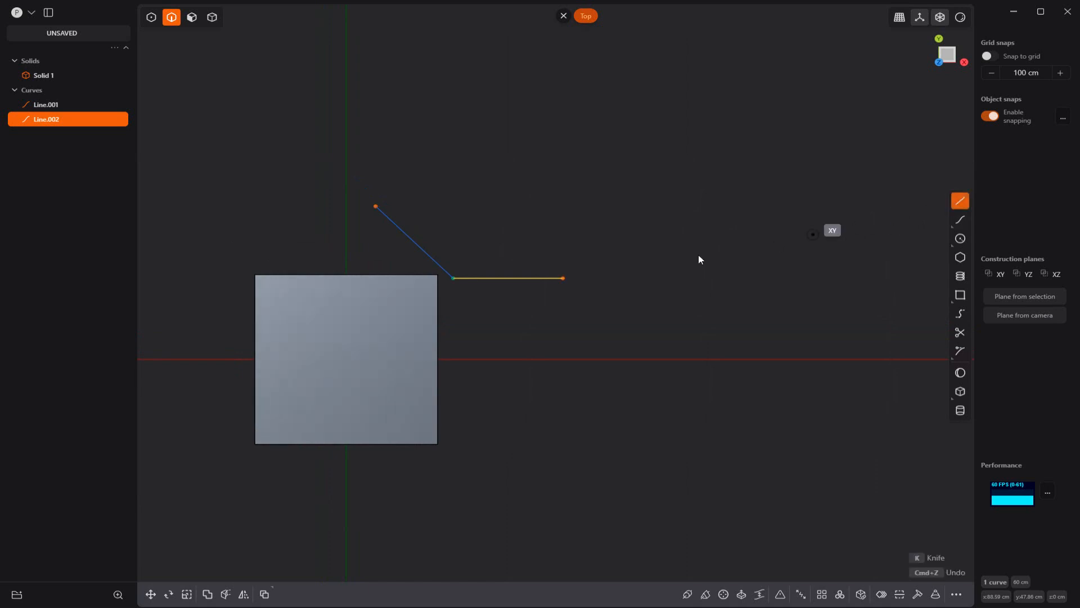
left_click(570, 278)
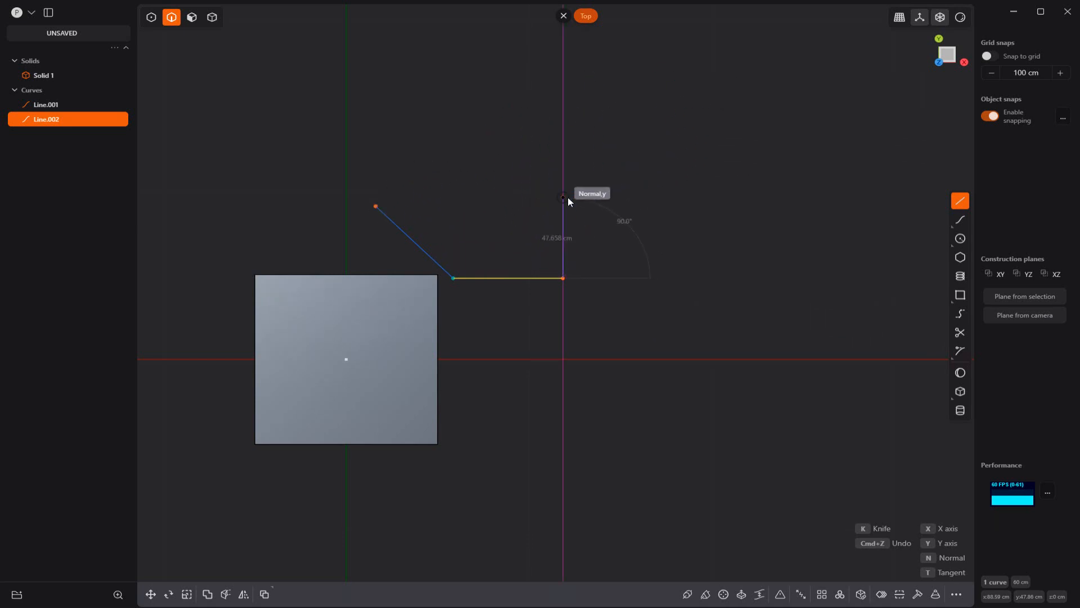
left_click(376, 207)
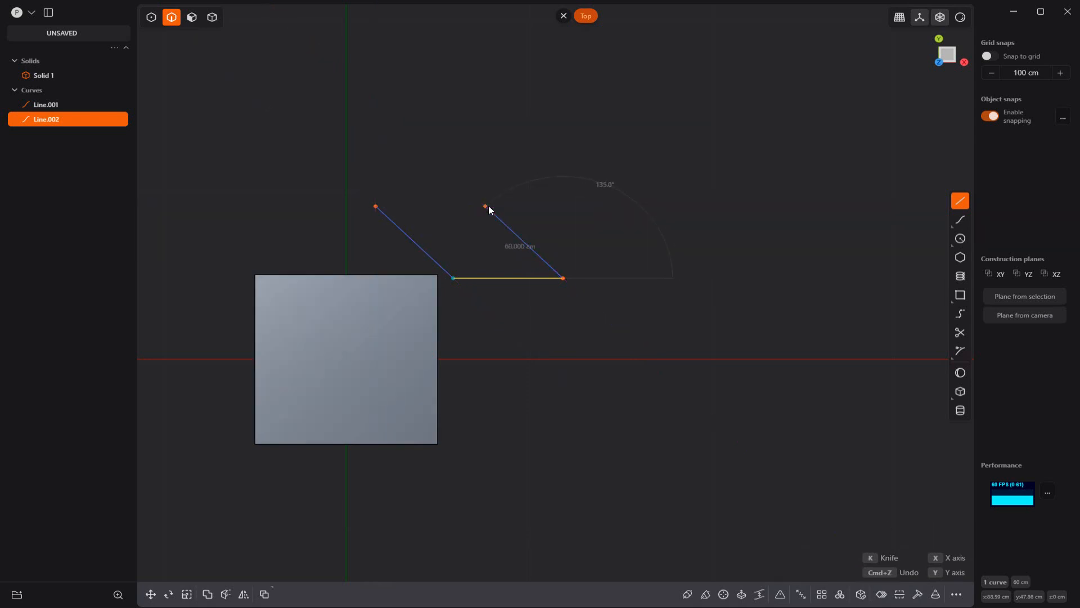
left_click(487, 206)
left_click(376, 206)
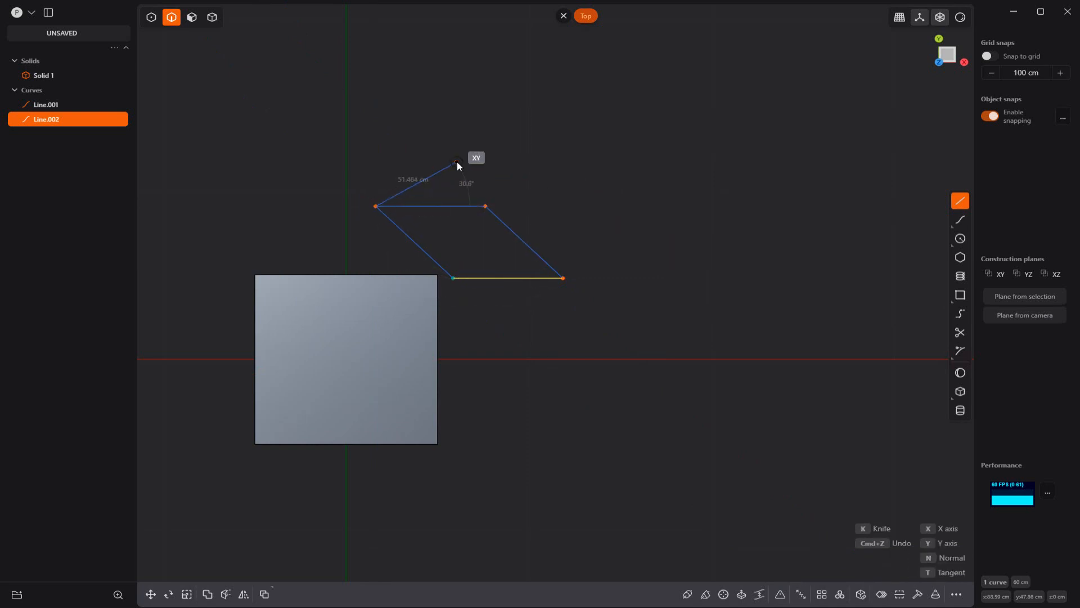
right_click(456, 162)
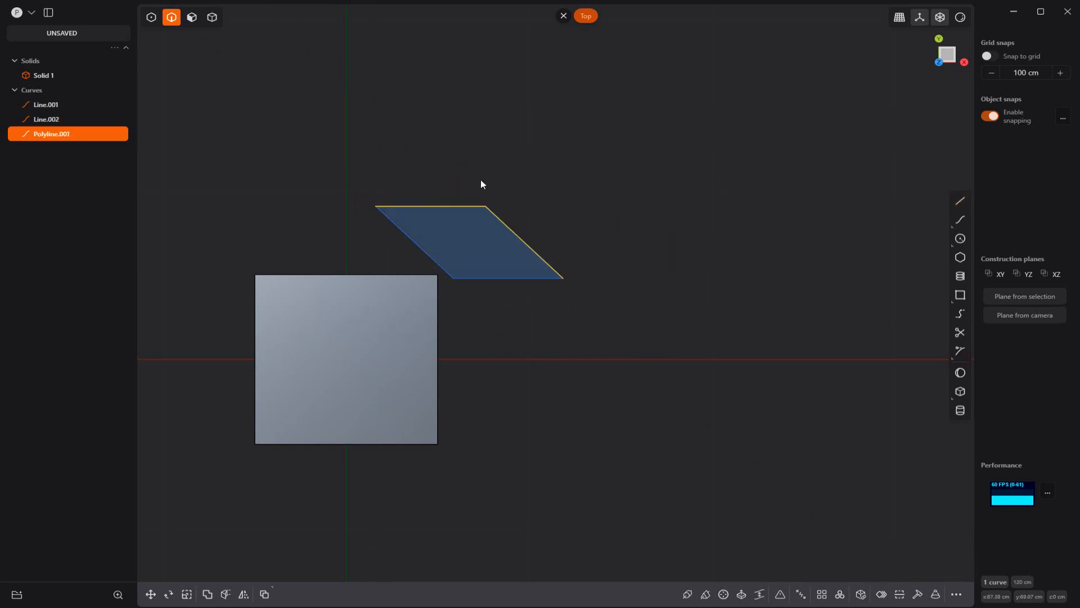
left_click(512, 189)
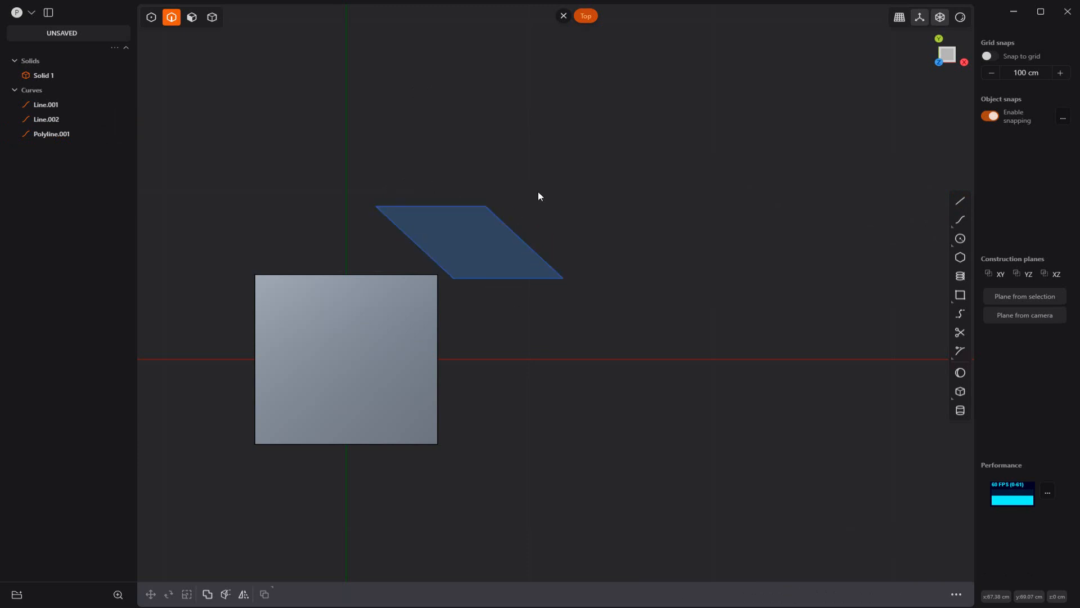
Select all the parallelogram's curves and join them into one curve.
left_click_drag(586, 200, 441, 284)
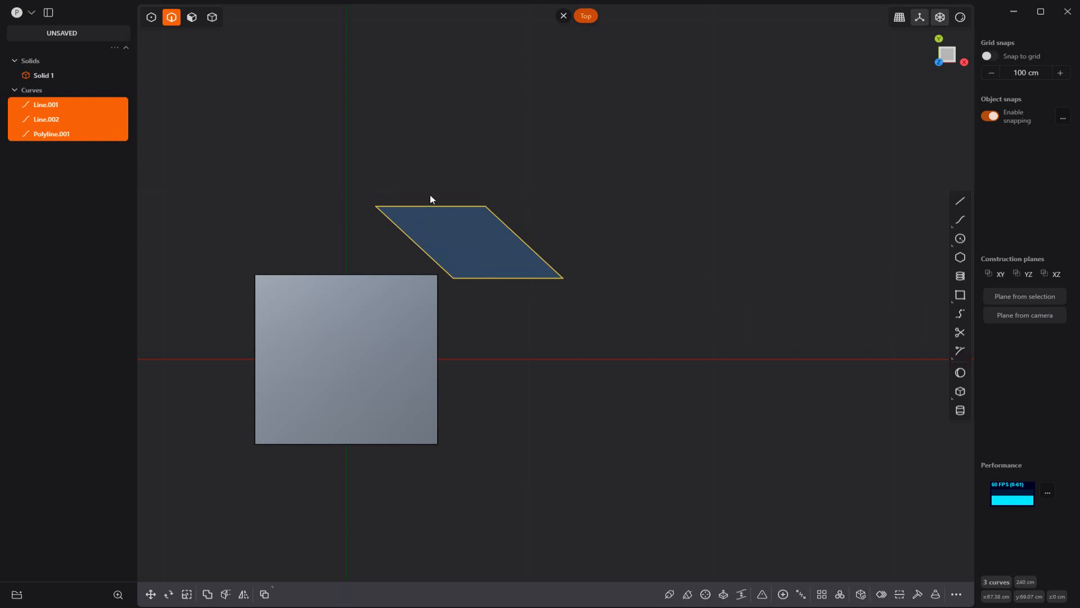
left_click(783, 595)
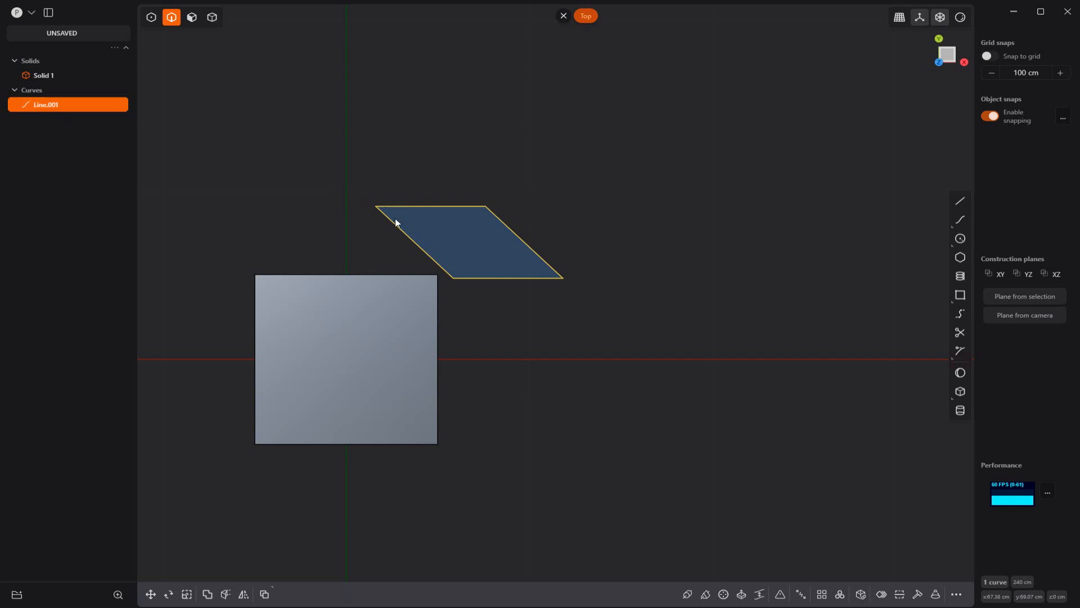
left_click(535, 312)
Extrude the joined parallelogram curve upward by about 56 cm and clear the selection.
middle_click_drag(567, 360, 487, 357)
scroll(501, 348, "up", 3)
left_click(496, 351)
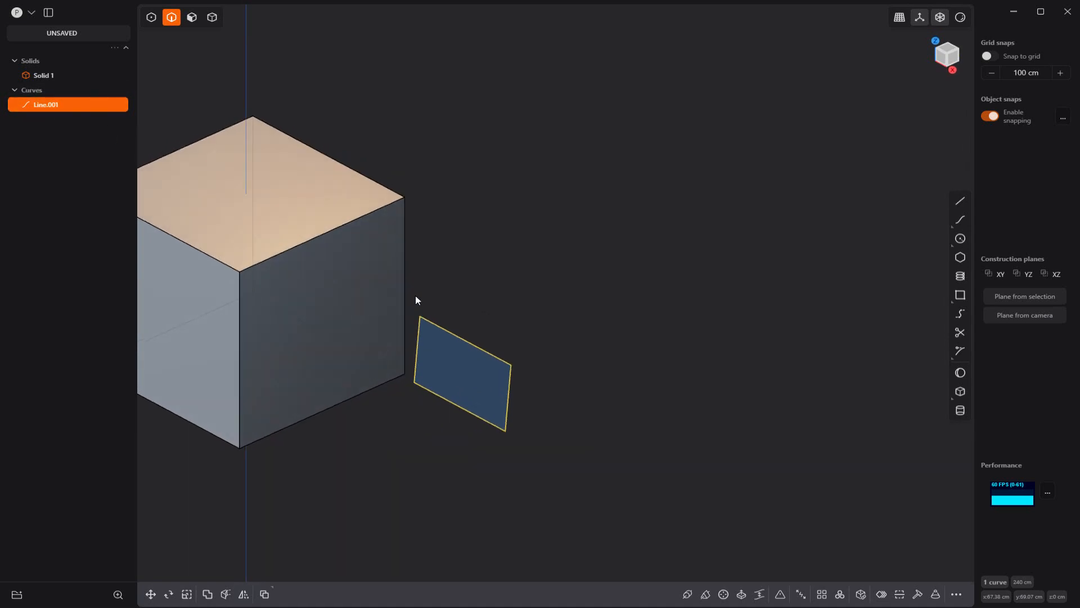
middle_click_drag(415, 295, 441, 289)
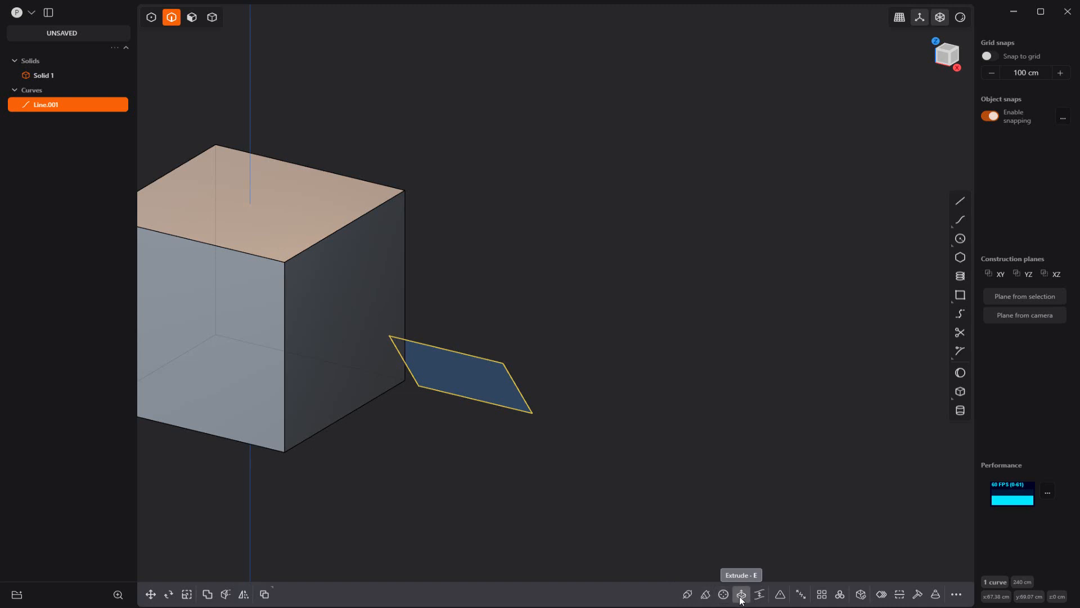
key("e")
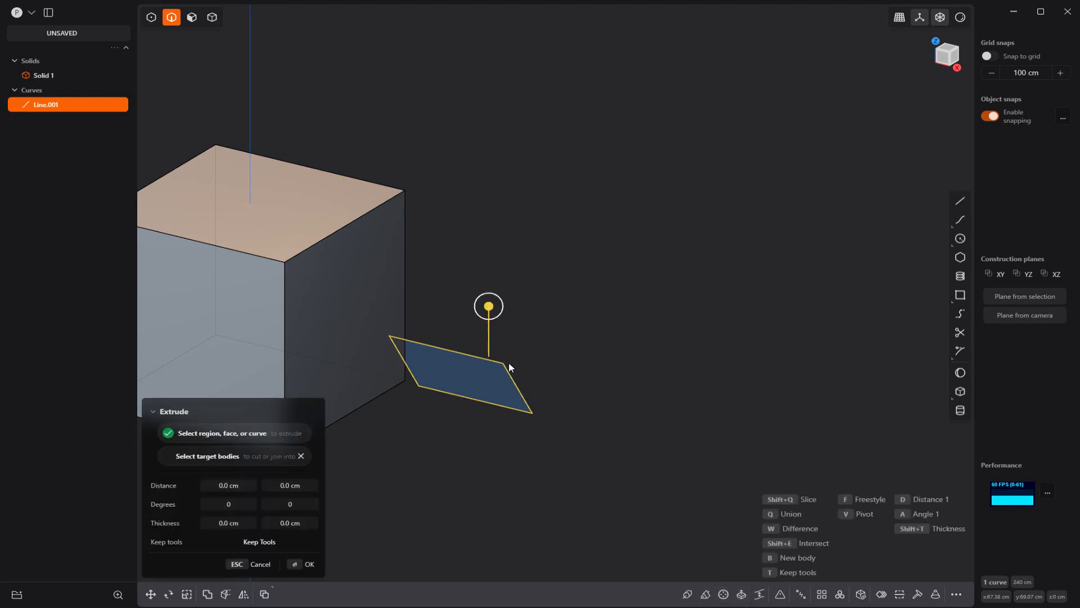
left_click_drag(488, 304, 535, 217)
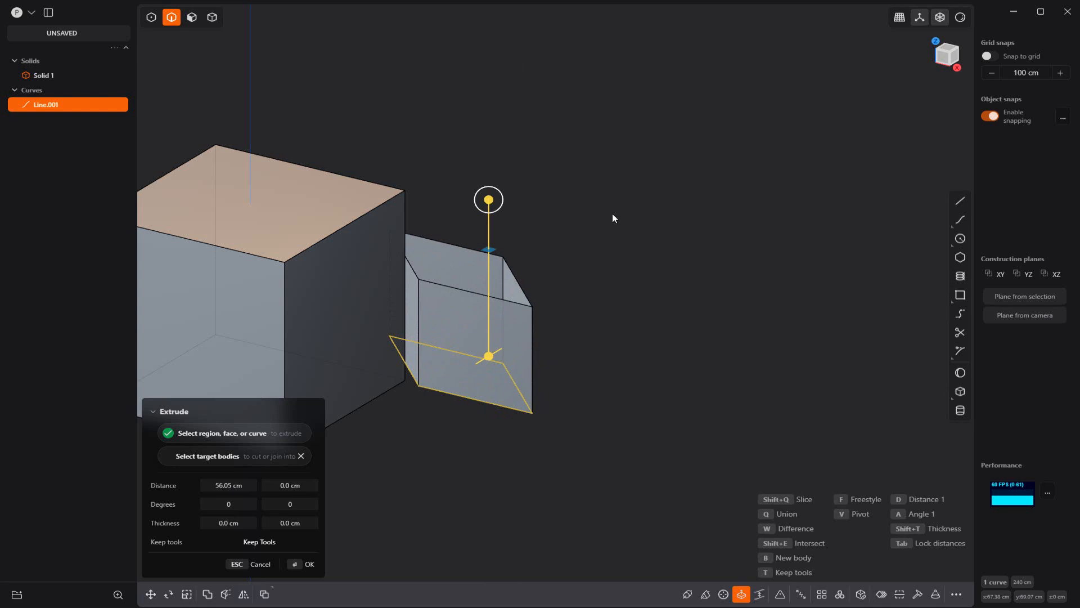
key("Return")
key("Escape")
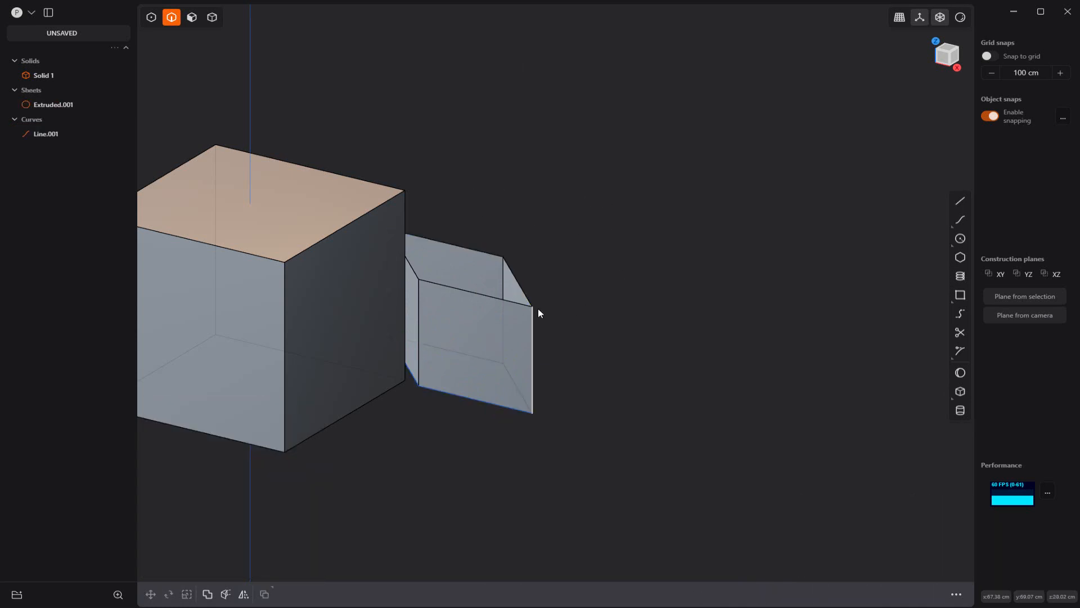
Select the whole extruded sheet with all selection modes active and move it freely off the curve, by about 70, -52 and -61 cm in XYZ.
middle_click_drag(539, 312, 564, 373)
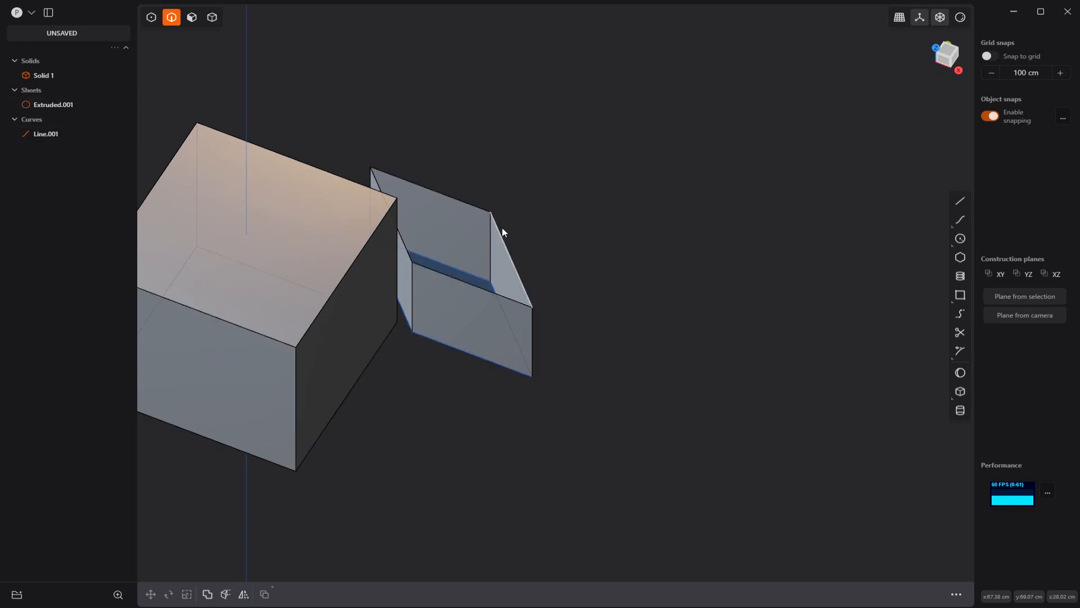
middle_click_drag(531, 240, 454, 211)
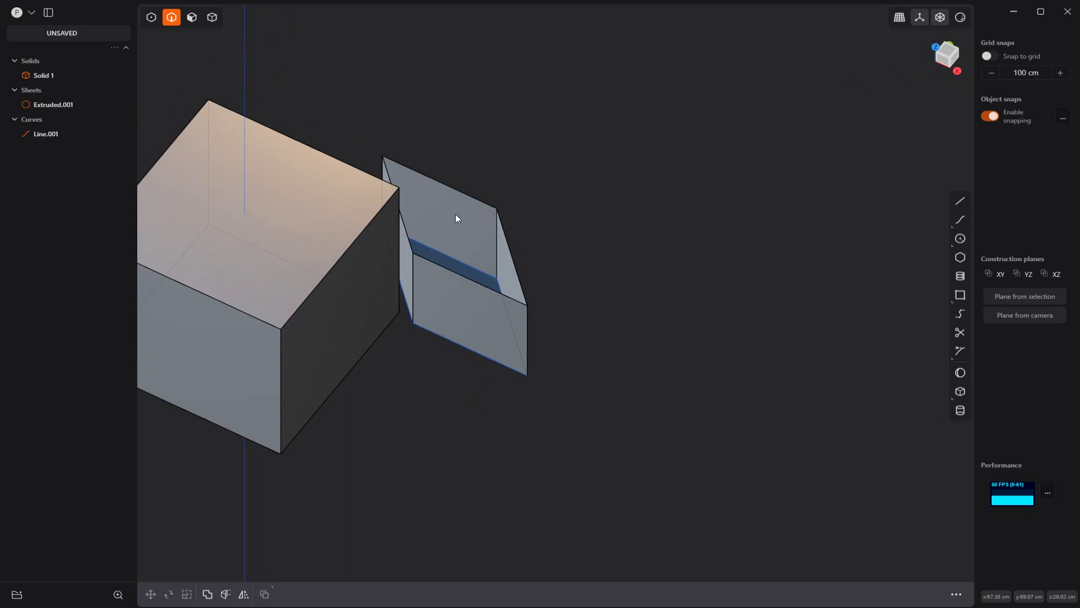
key("5")
left_click(440, 209)
middle_click_drag(467, 274, 394, 188, "shift")
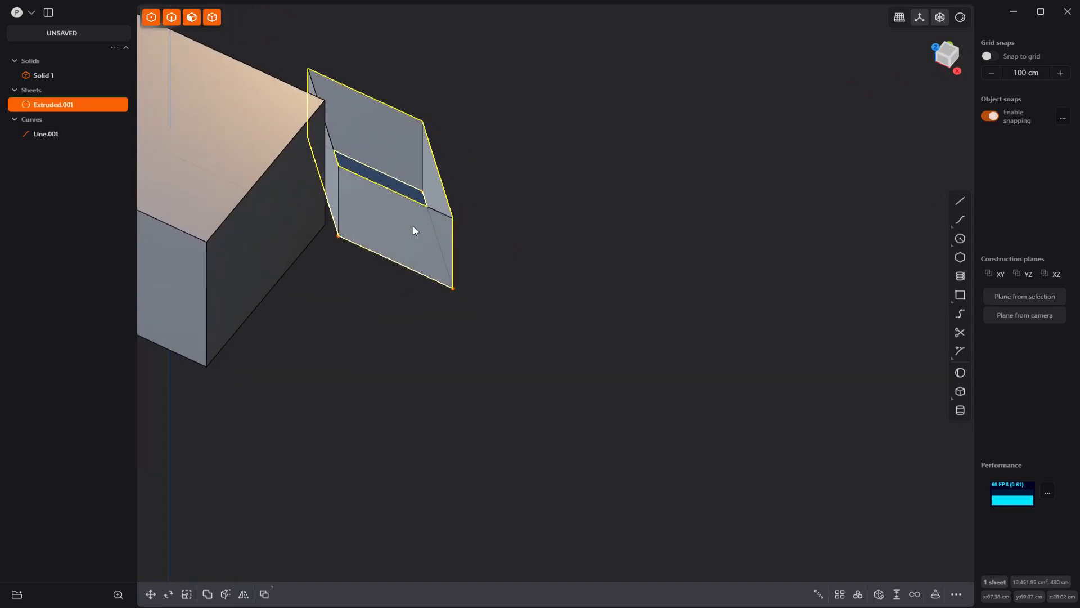
key("g")
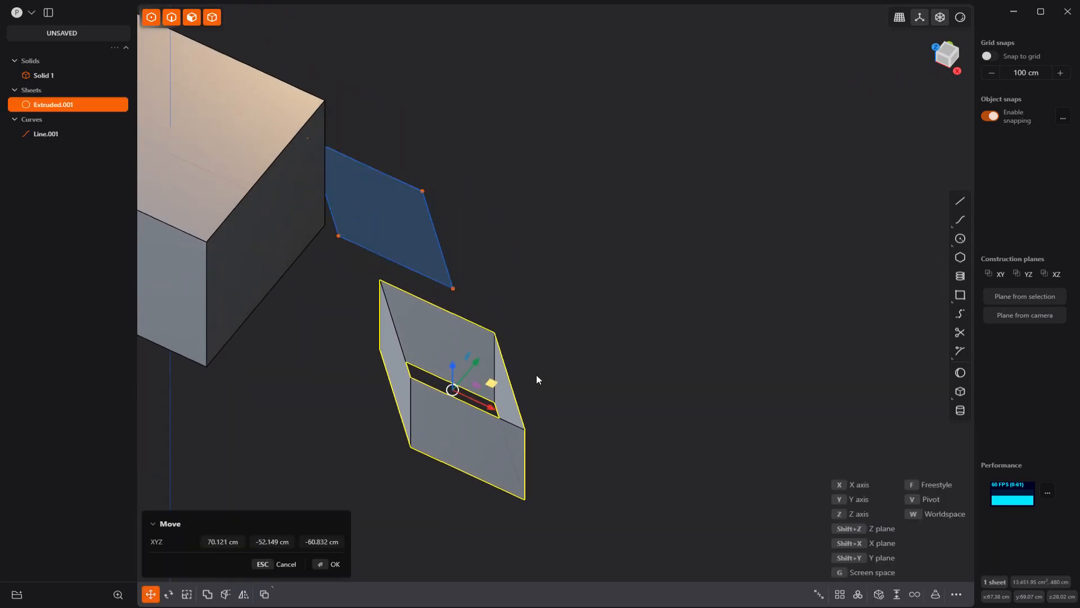
left_click(536, 375)
Select the four top edges of the moved parallelogram sheet in edge selection mode and patch the top opening.
middle_click_drag(511, 360, 372, 333)
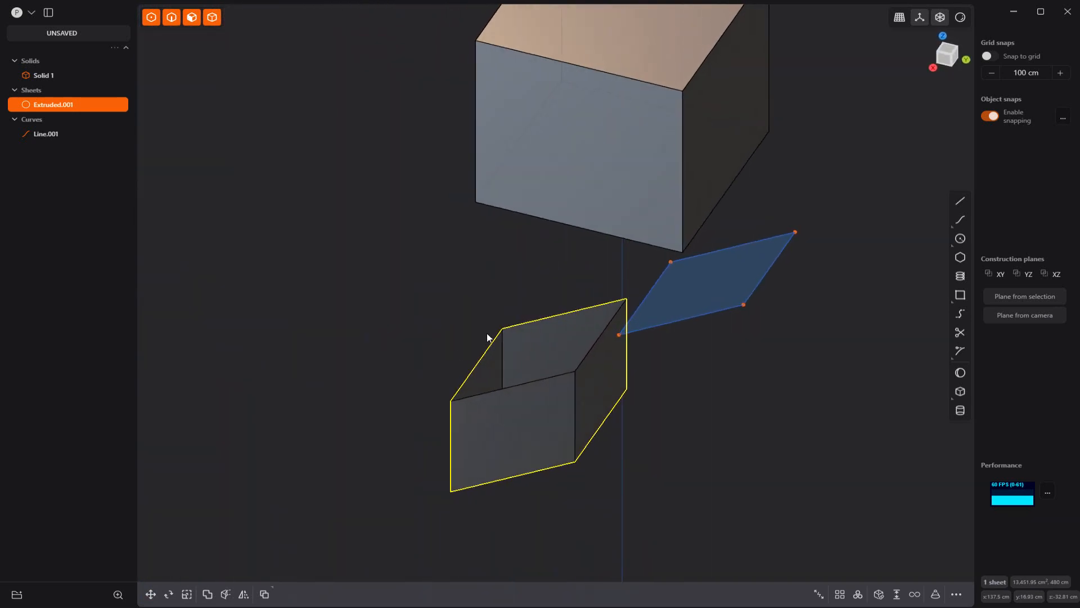
key("2")
left_click(549, 321)
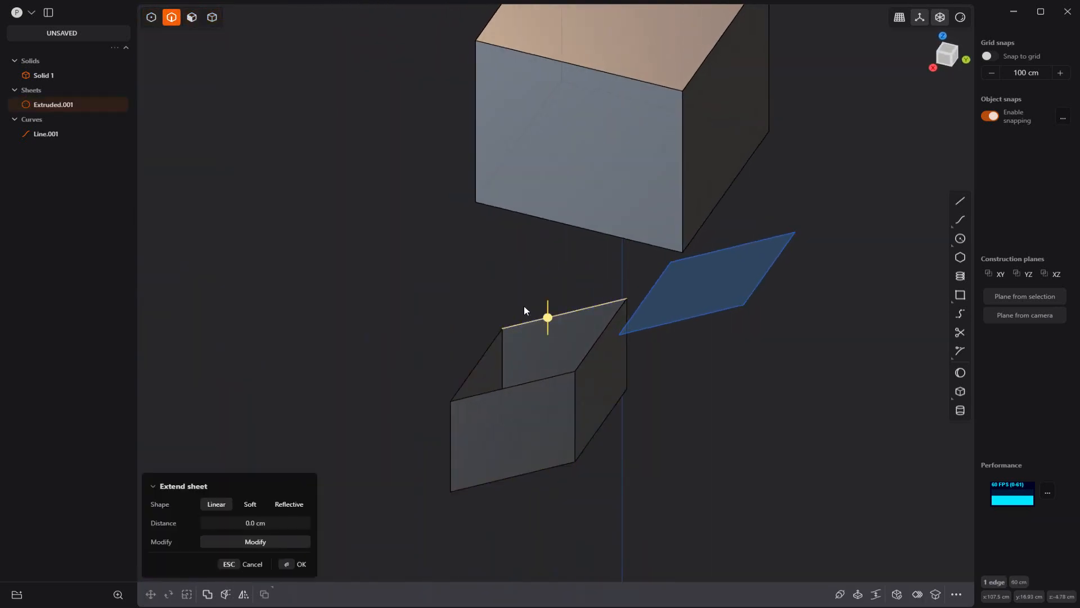
left_click(515, 293)
middle_click_drag(489, 330, 398, 308)
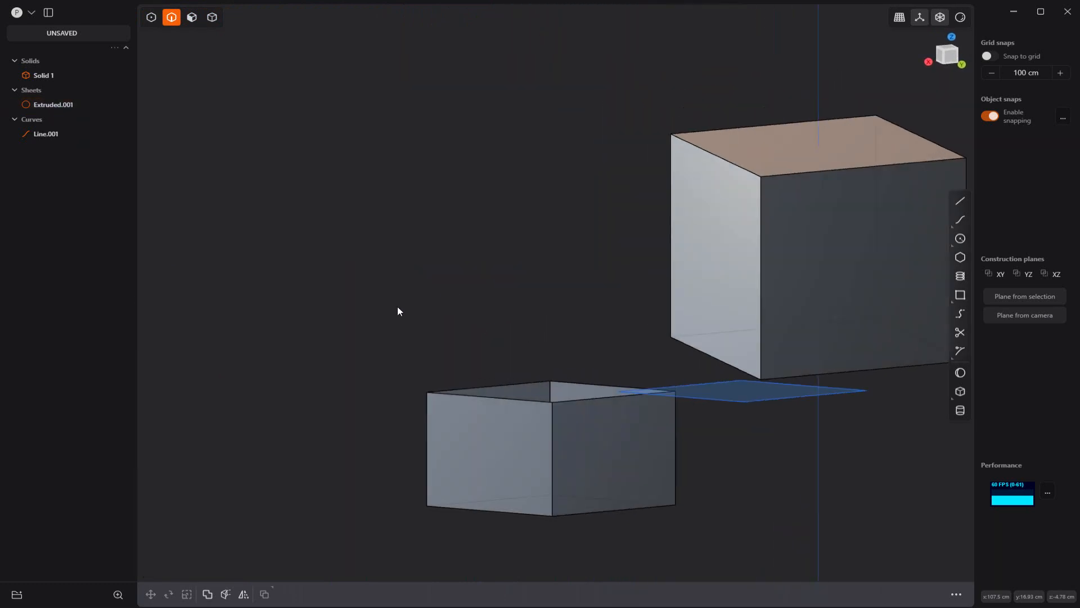
left_click_drag(398, 317, 682, 419)
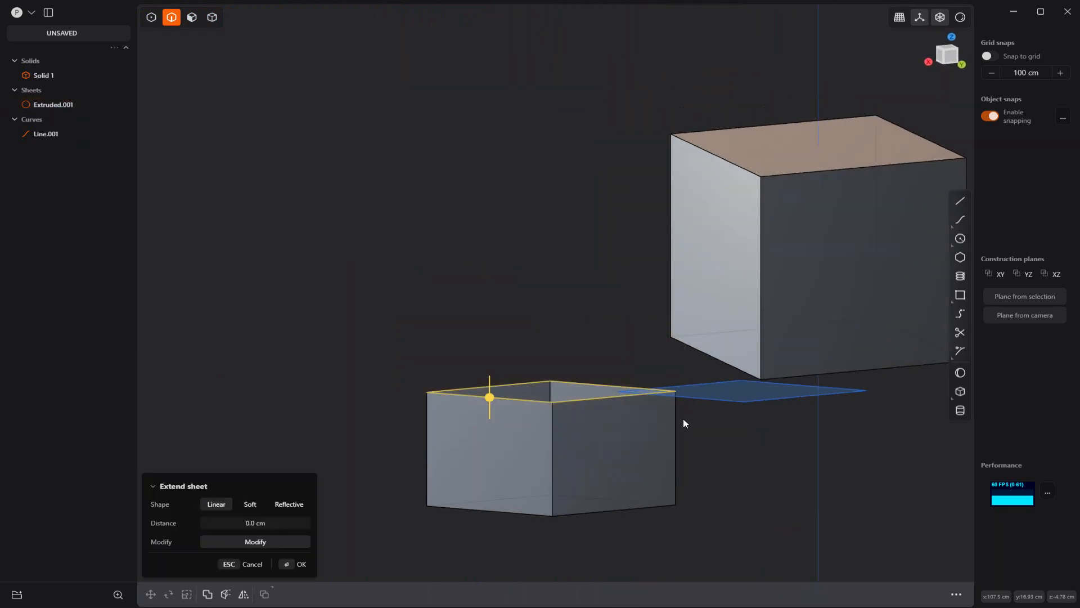
middle_click_drag(615, 404, 780, 495)
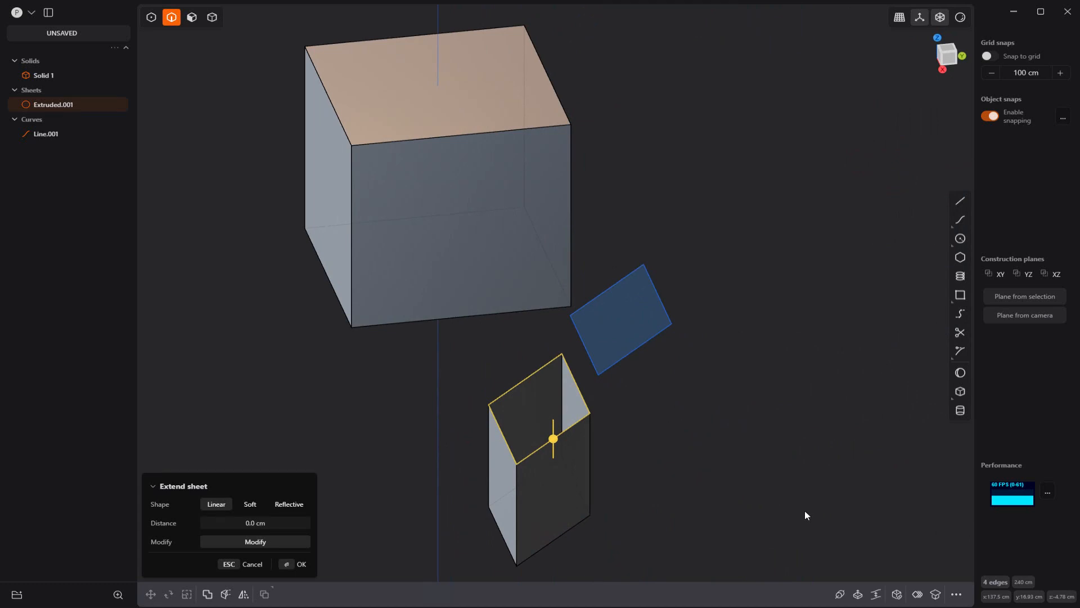
key("Escape")
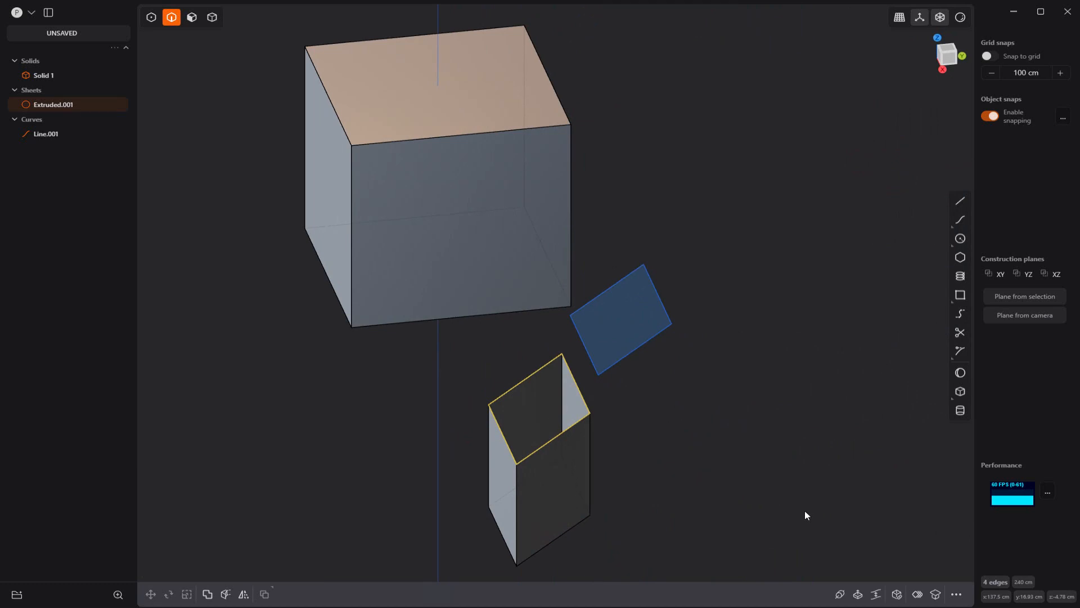
left_click(897, 594)
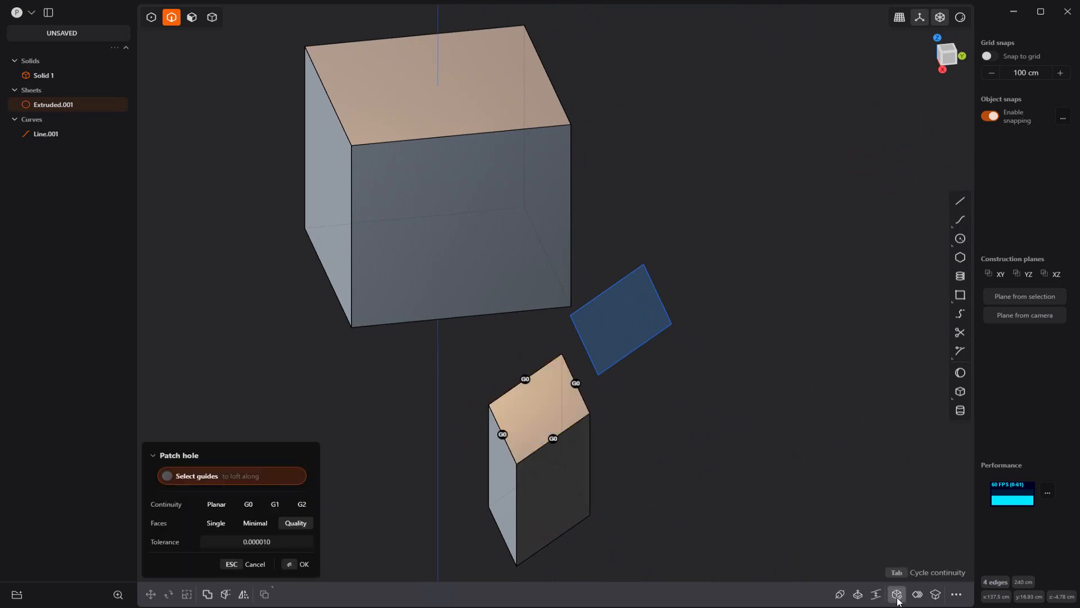
key("Return")
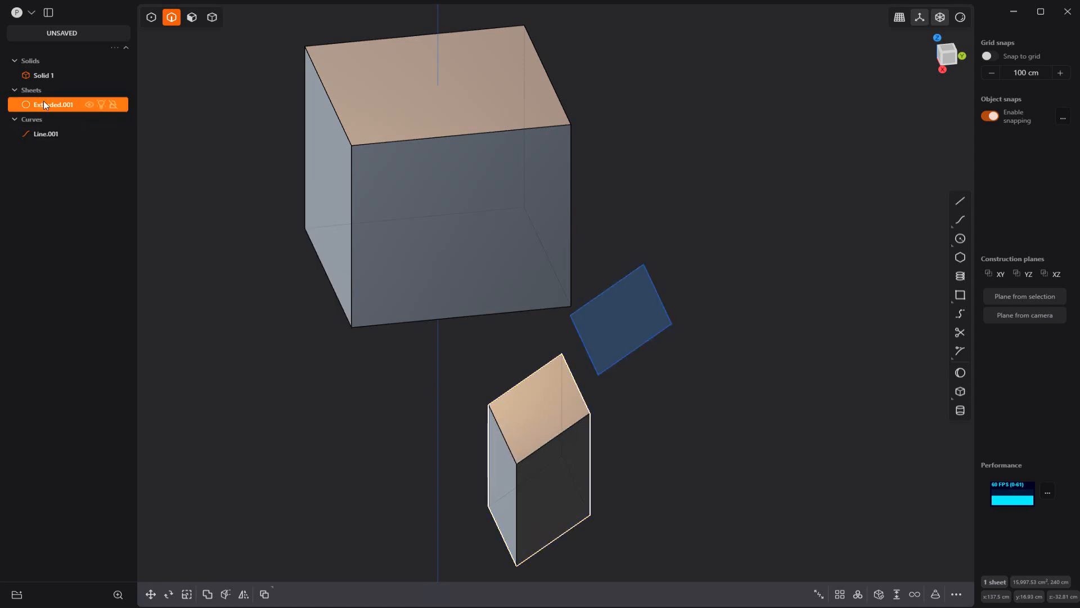
Select the sheet's four bottom edges and patch the bottom opening so the sheet becomes a closed solid.
middle_click_drag(662, 363, 485, 474)
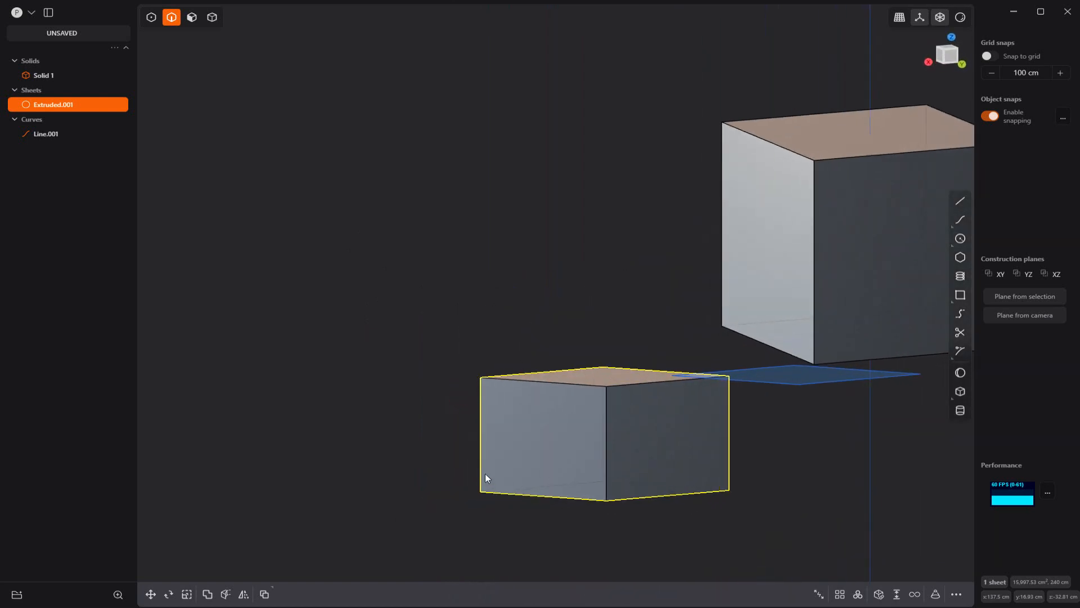
left_click_drag(442, 466, 788, 556)
middle_click_drag(661, 522, 740, 473)
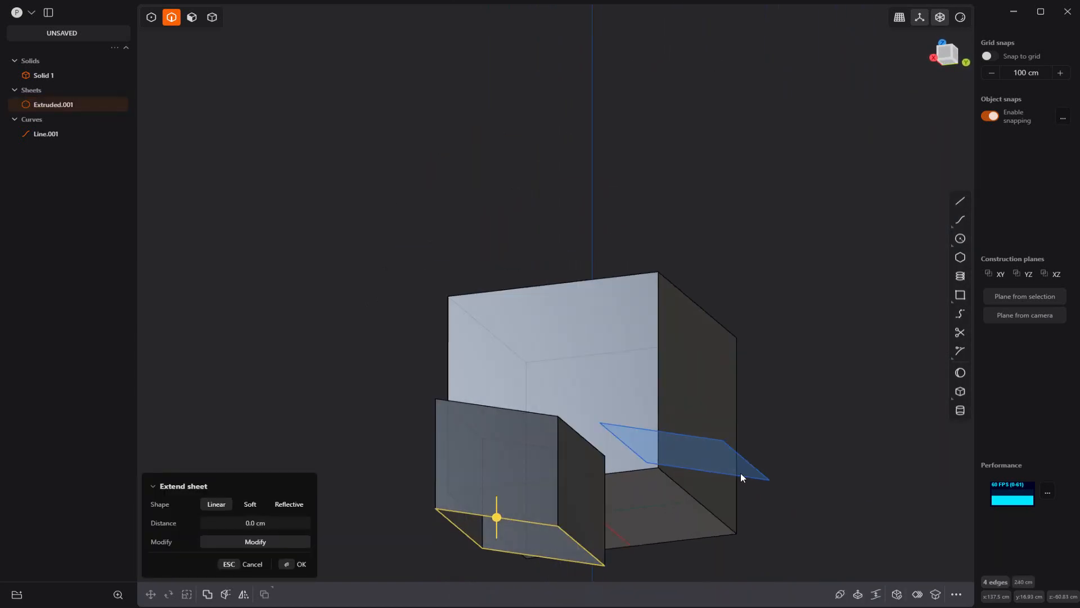
left_click(896, 595)
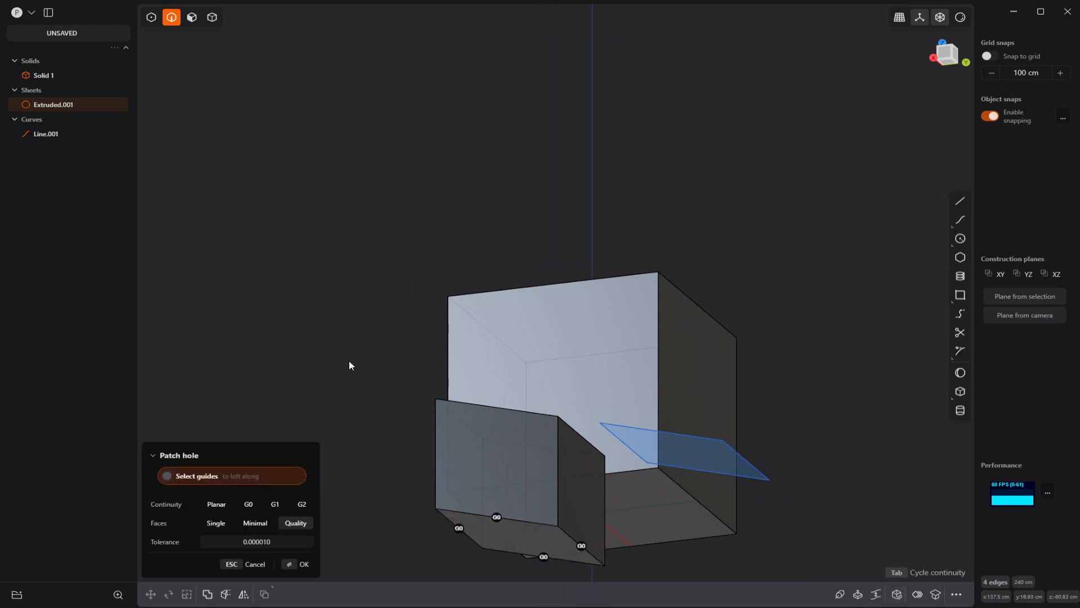
key("Return")
middle_click_drag(328, 353, 580, 347)
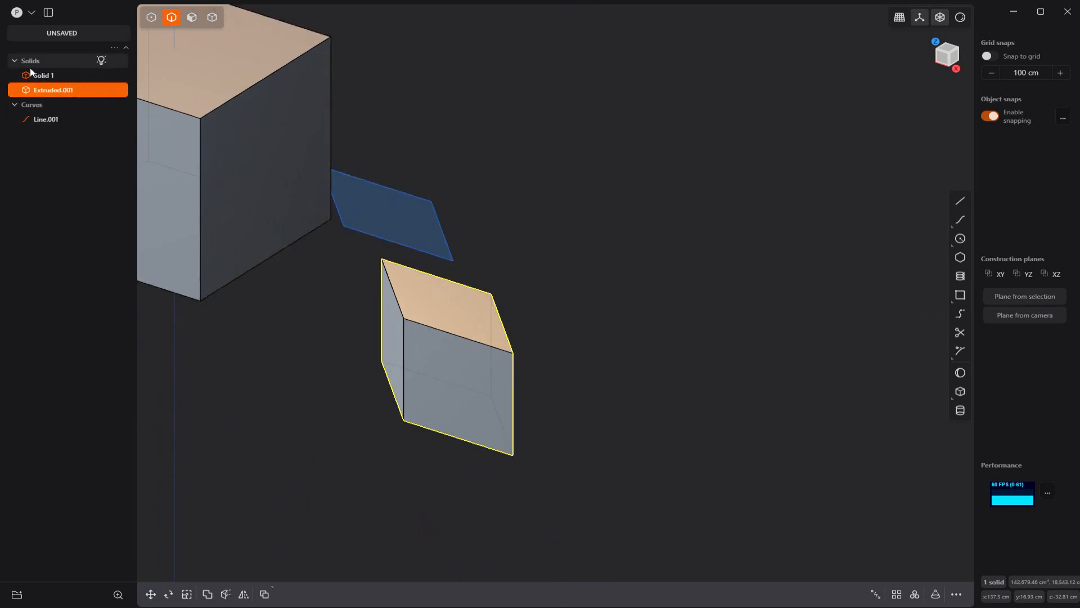
Clear the selection and switch the viewport to perspective projection.
middle_click_drag(423, 208, 483, 332, "shift")
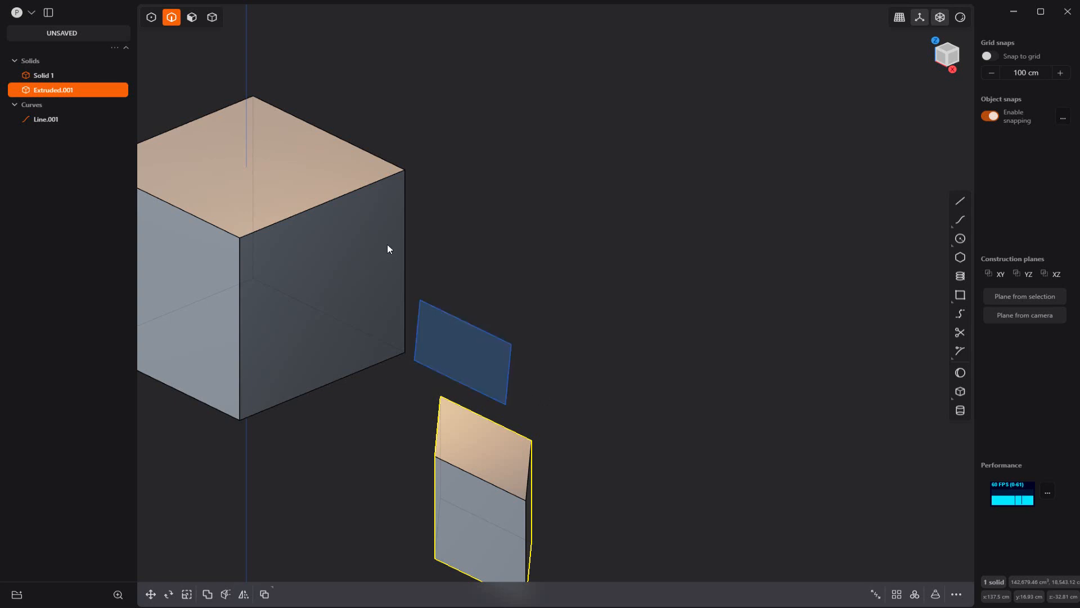
middle_click_drag(387, 244, 323, 273, "shift")
scroll(453, 322, "down", 3)
scroll(454, 322, "down", 3)
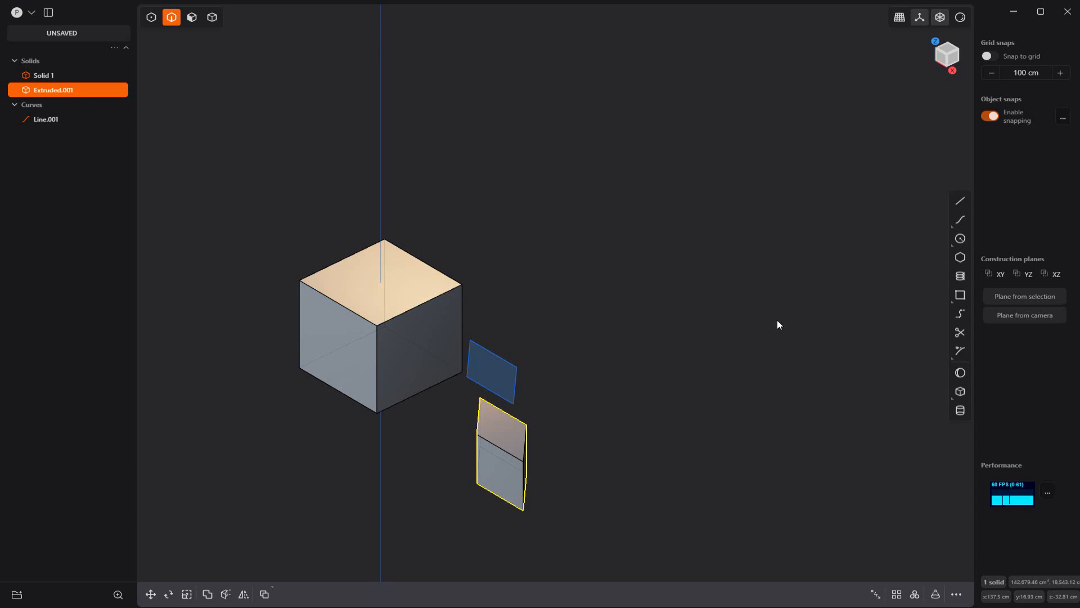
left_click(727, 265)
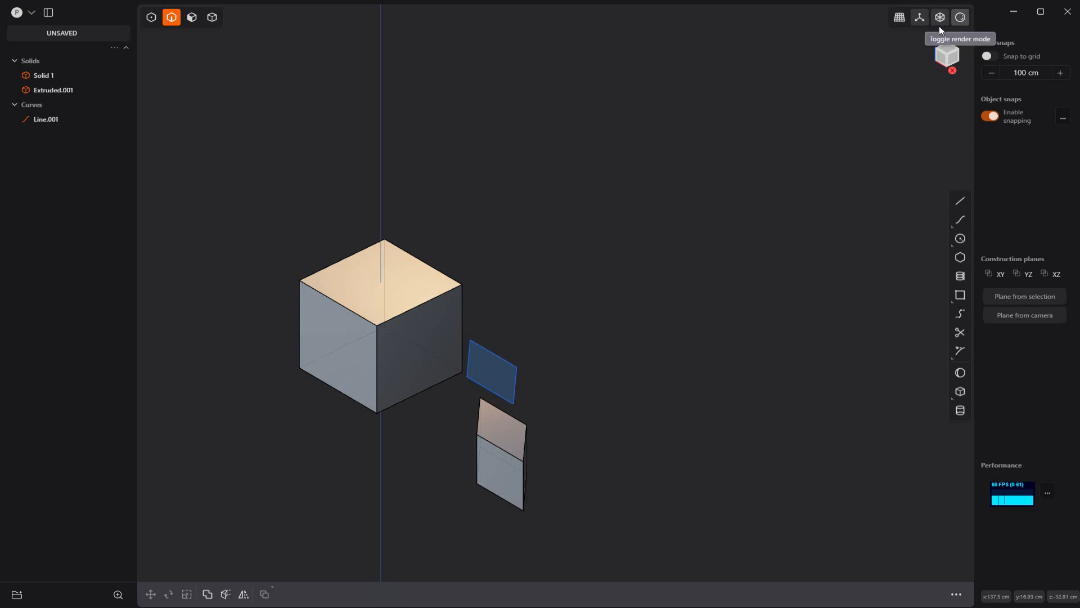
left_click(903, 18)
middle_click_drag(534, 244, 624, 242)
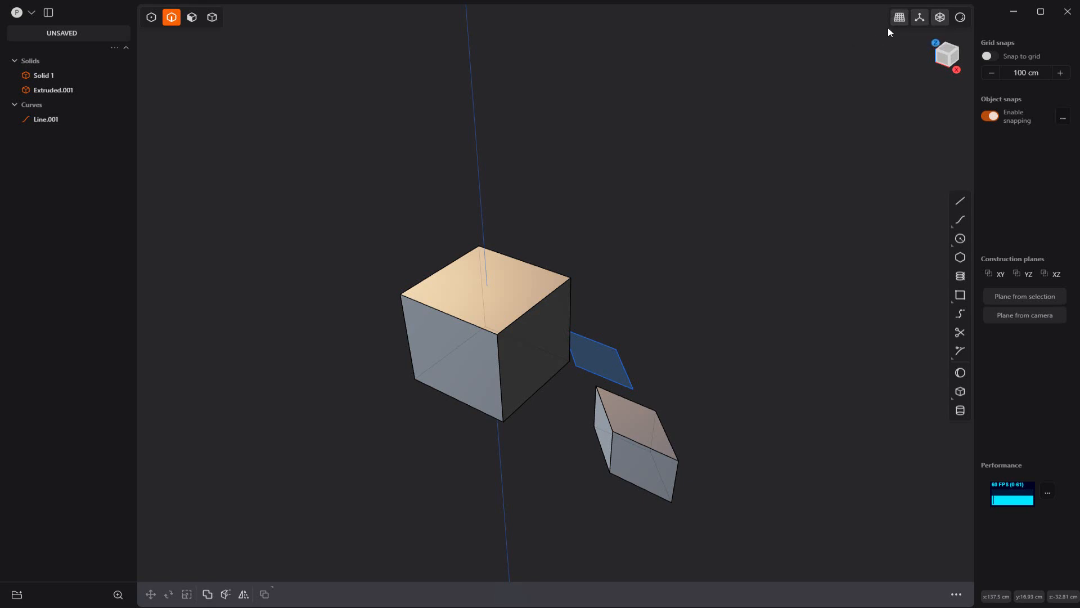
Set the perspective field of view to 35 and return the viewport to orthographic projection.
mouse_move(898, 23)
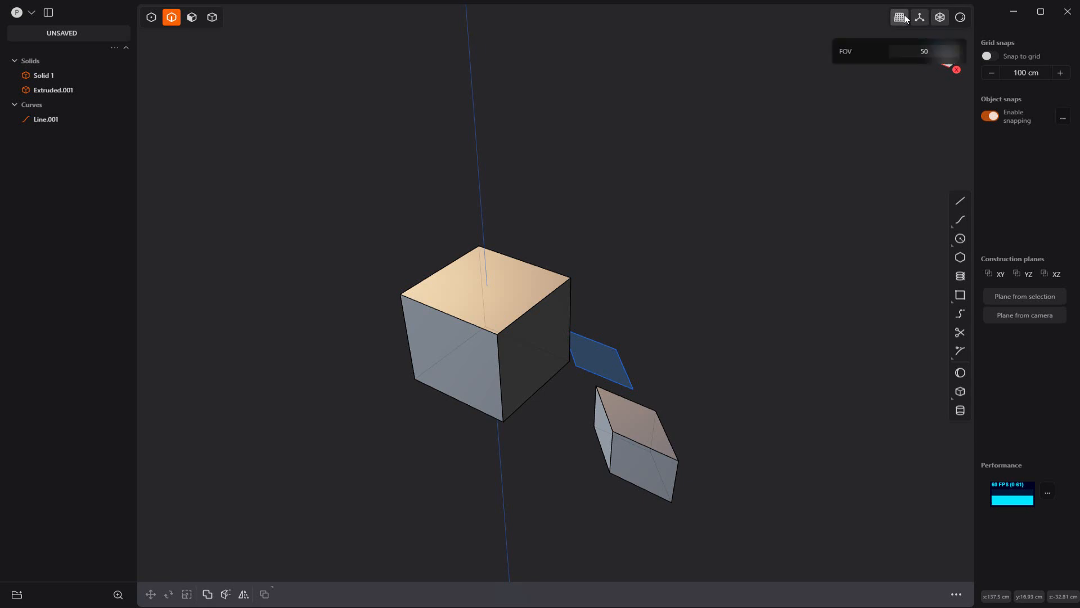
left_click(928, 52)
type("35")
key("Return")
middle_click_drag(524, 271, 589, 253, "shift")
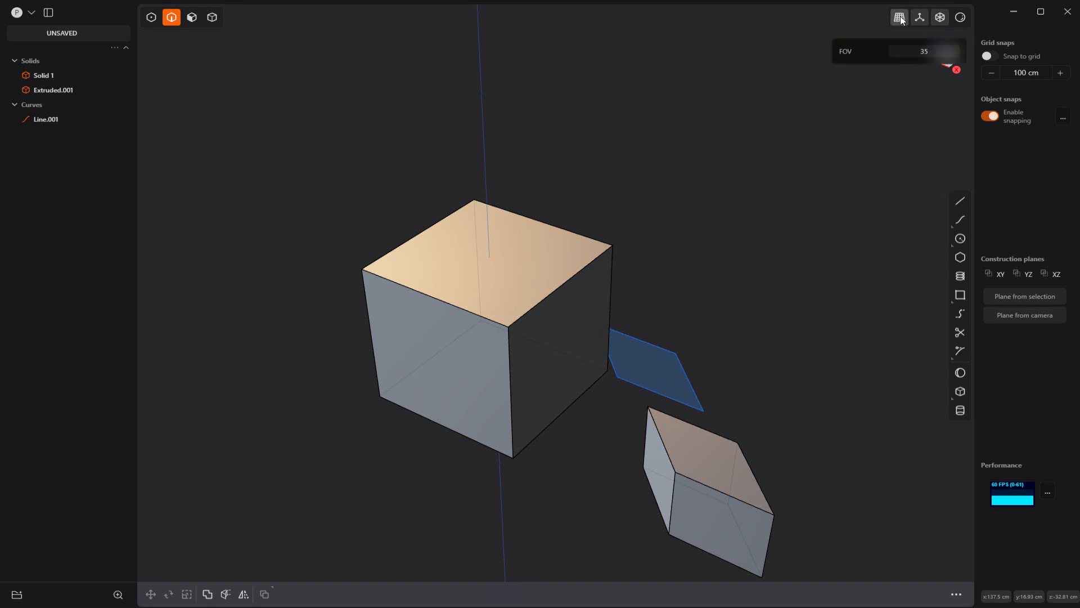
left_click(901, 19)
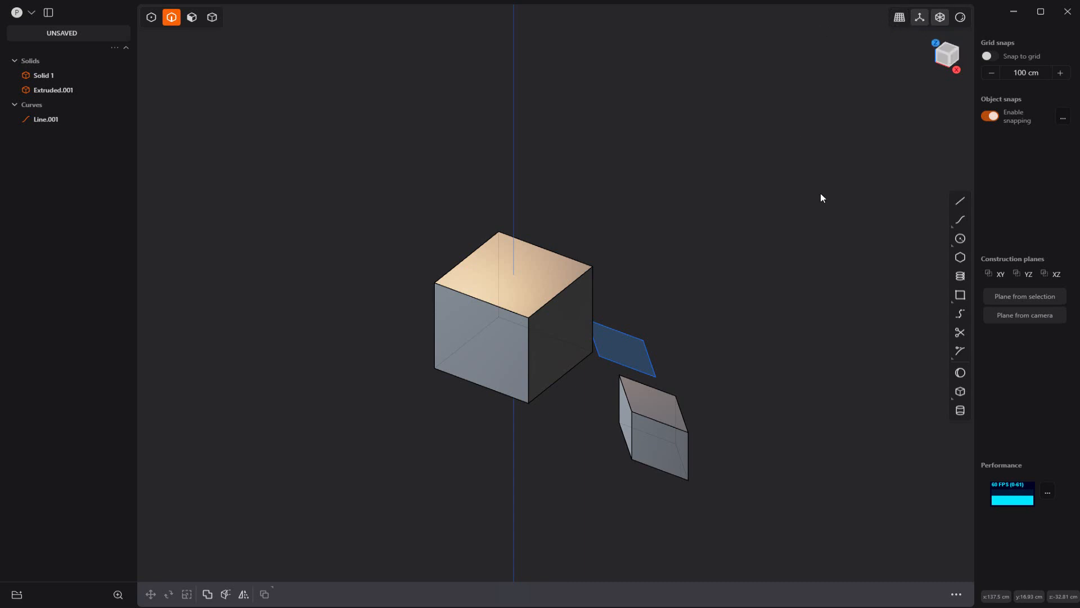
Toggle the axes display off and on, examining the axes with both solids temporarily hidden.
left_click(921, 20)
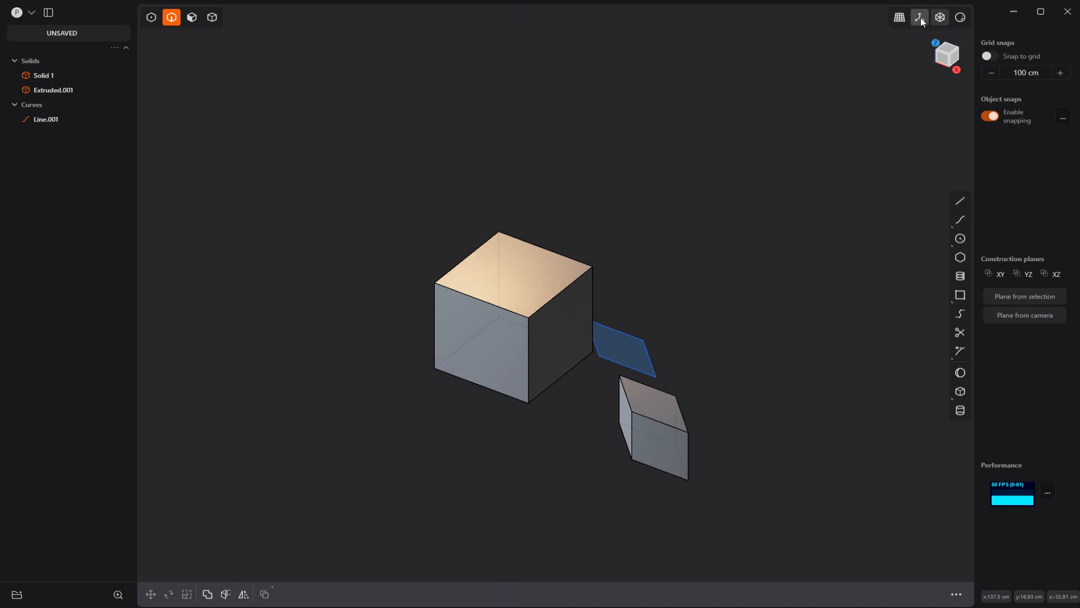
left_click(920, 18)
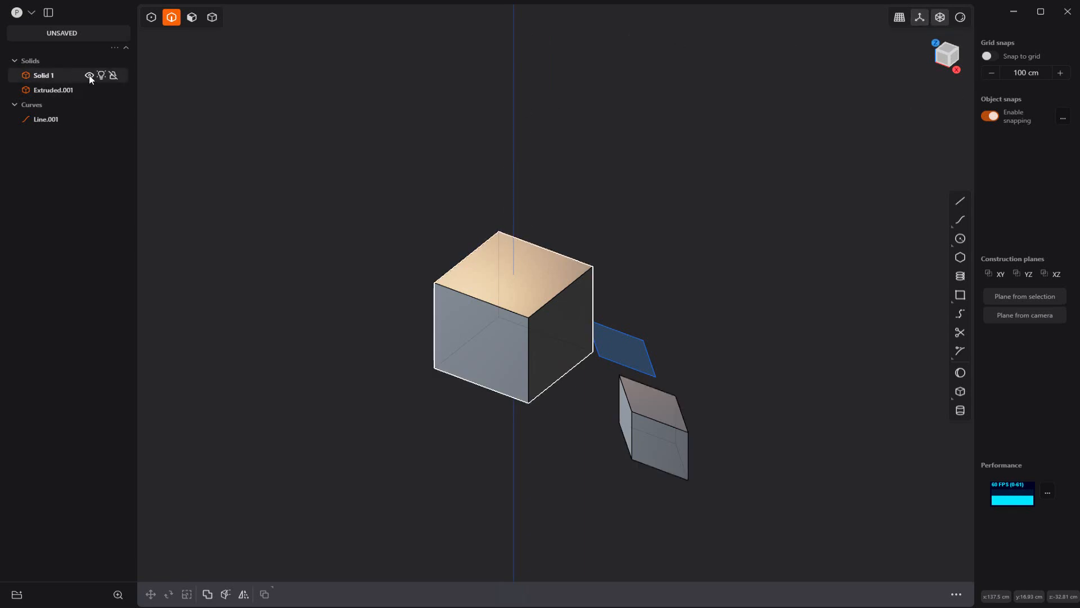
left_click(89, 75)
left_click(89, 90)
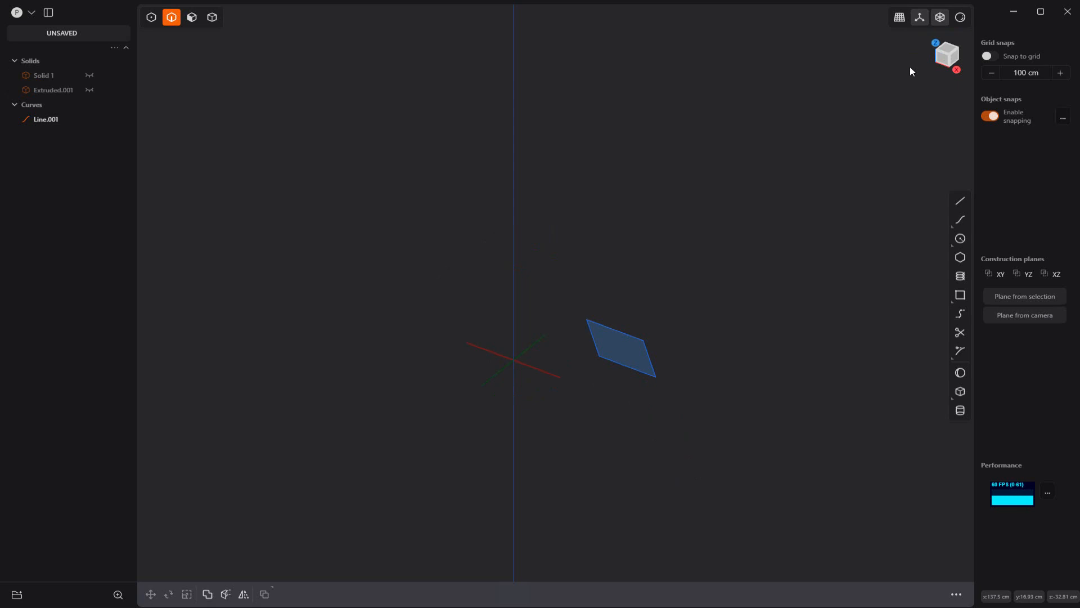
left_click(920, 18)
scroll(507, 369, "up", 5)
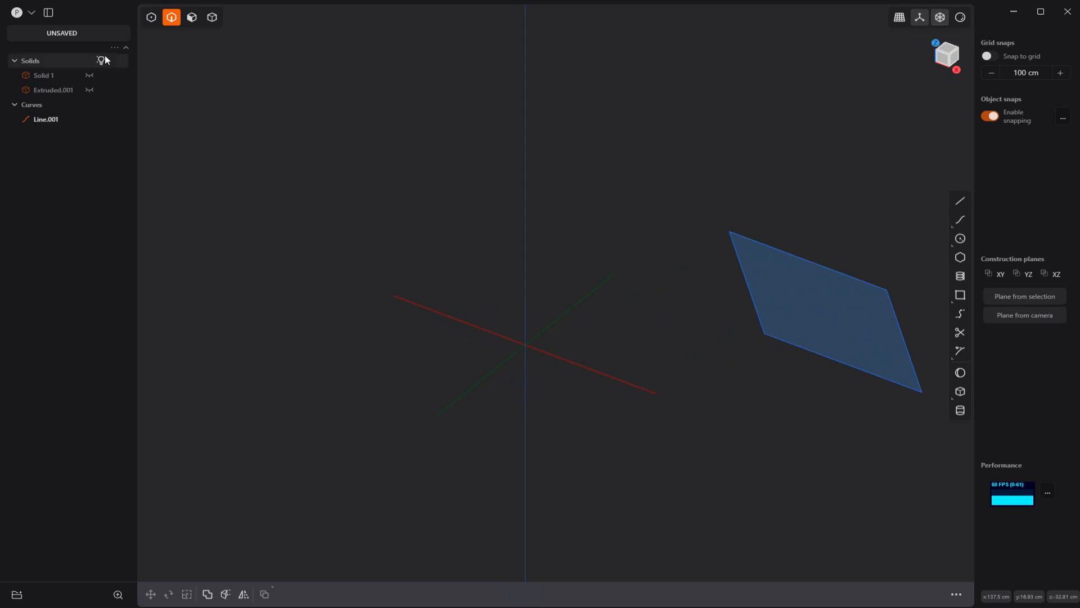
left_click(89, 76)
left_click(88, 90)
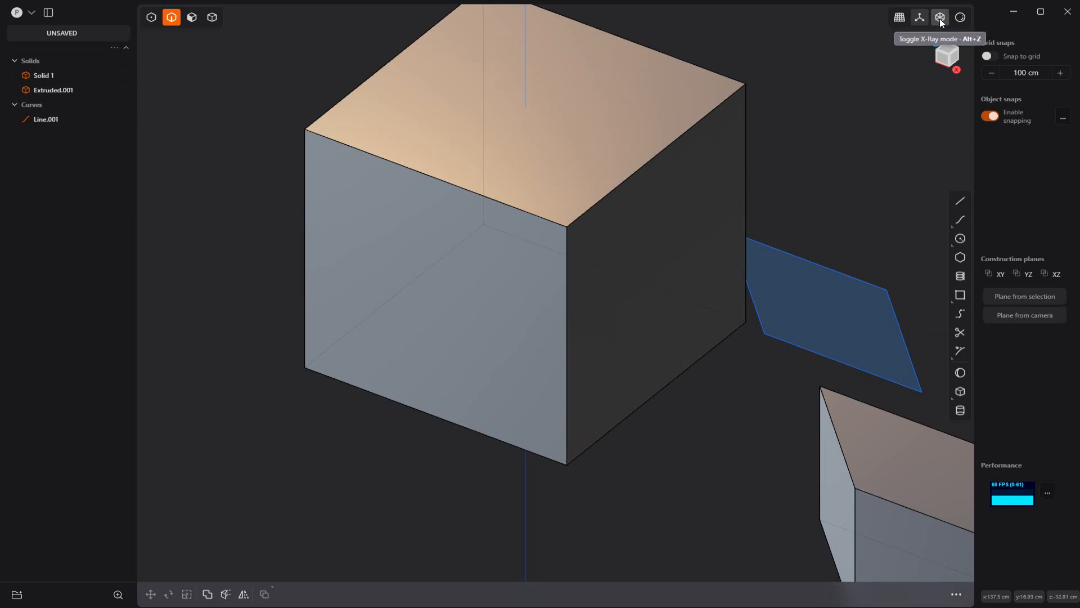
Toggle X-ray mode to compare how the cube's hidden edges are displayed.
middle_click_drag(340, 355, 269, 391, "shift")
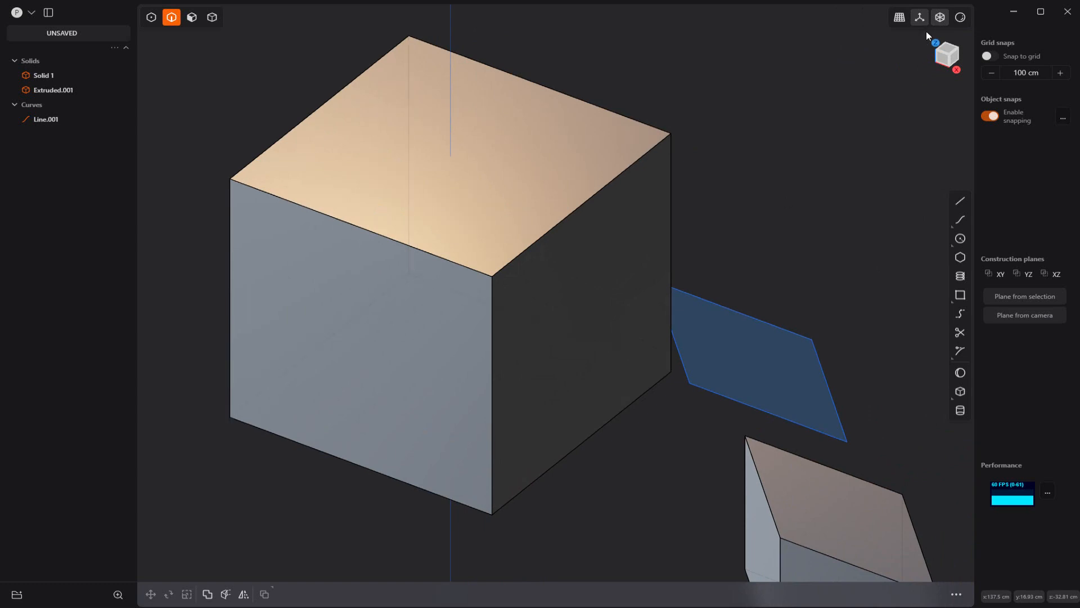
left_click(940, 18)
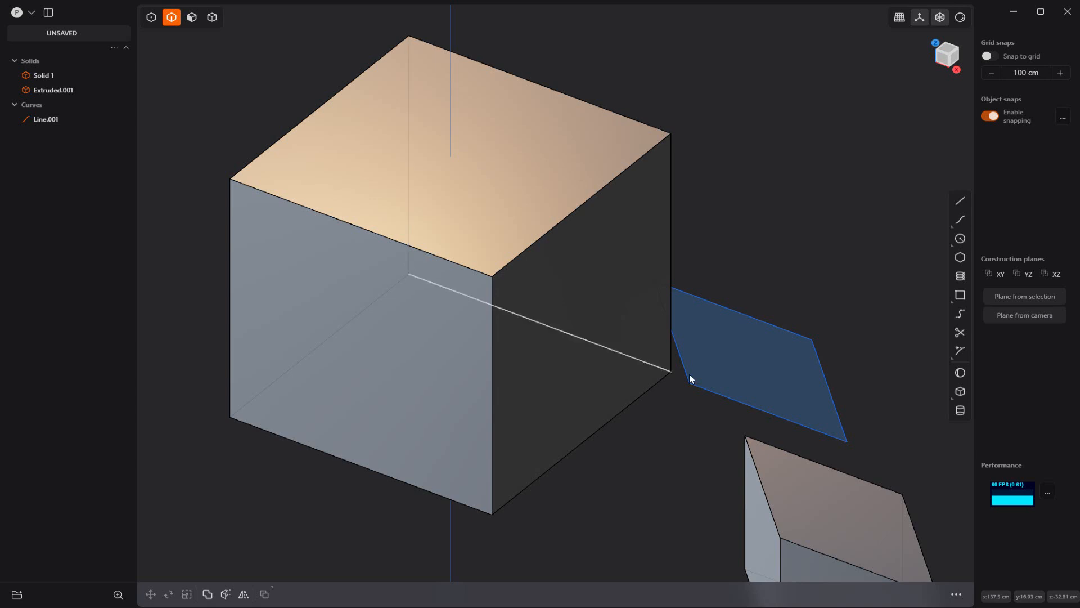
scroll(698, 366, "down", 3)
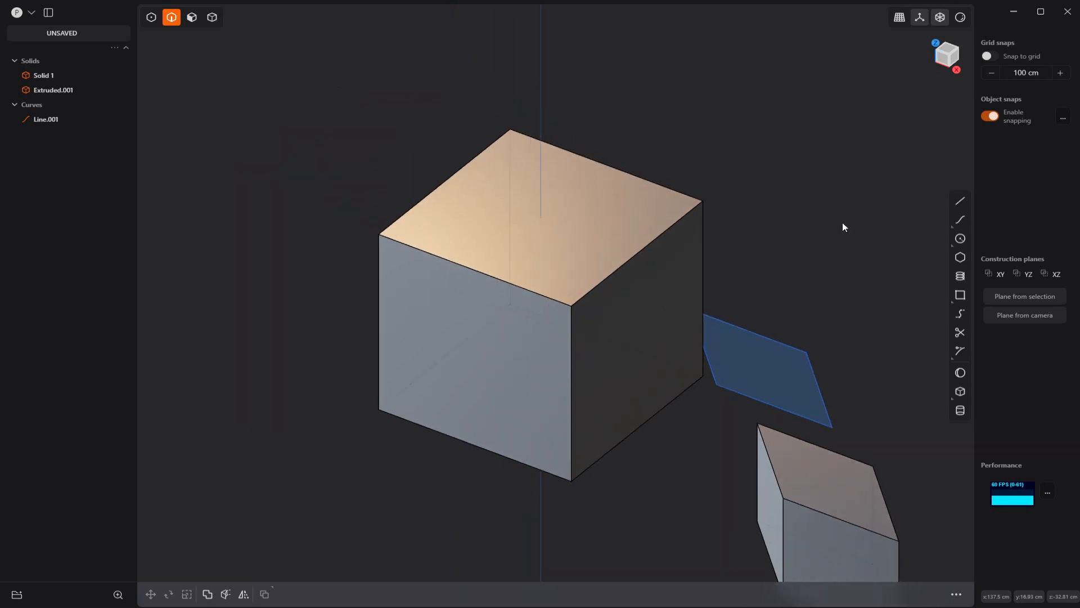
Toggle the render mode to compare the solids' rendered shading with the matcap shading.
left_click(961, 17)
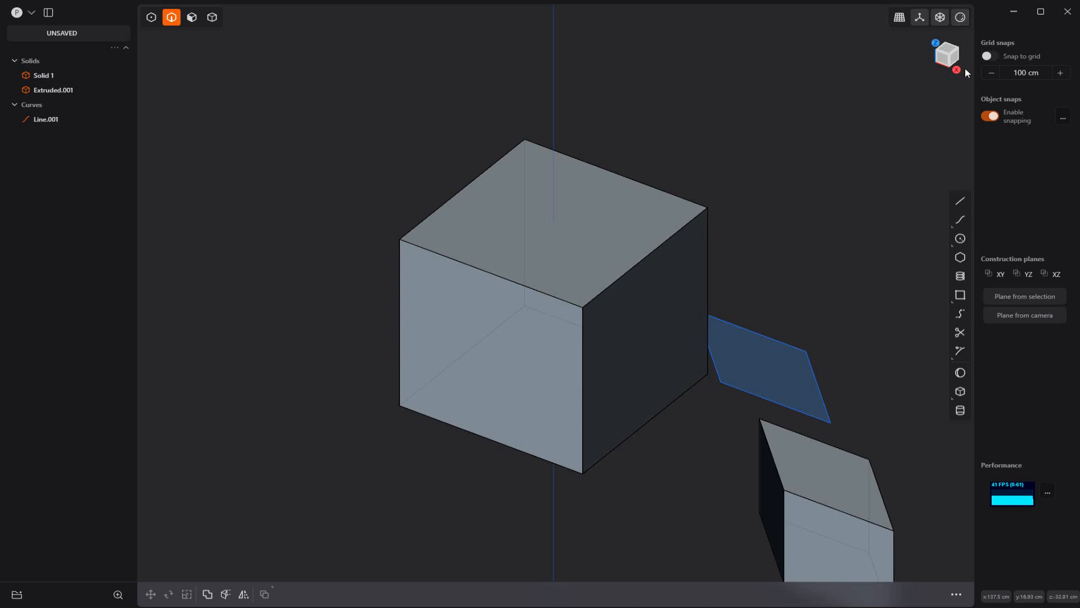
middle_click_drag(659, 319, 566, 273)
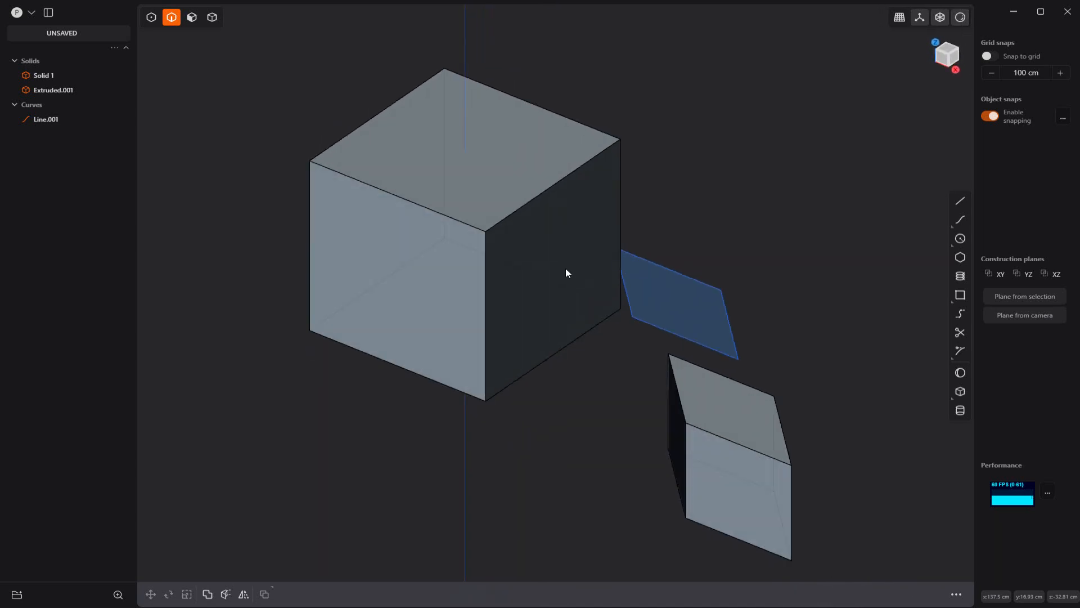
left_click(960, 18)
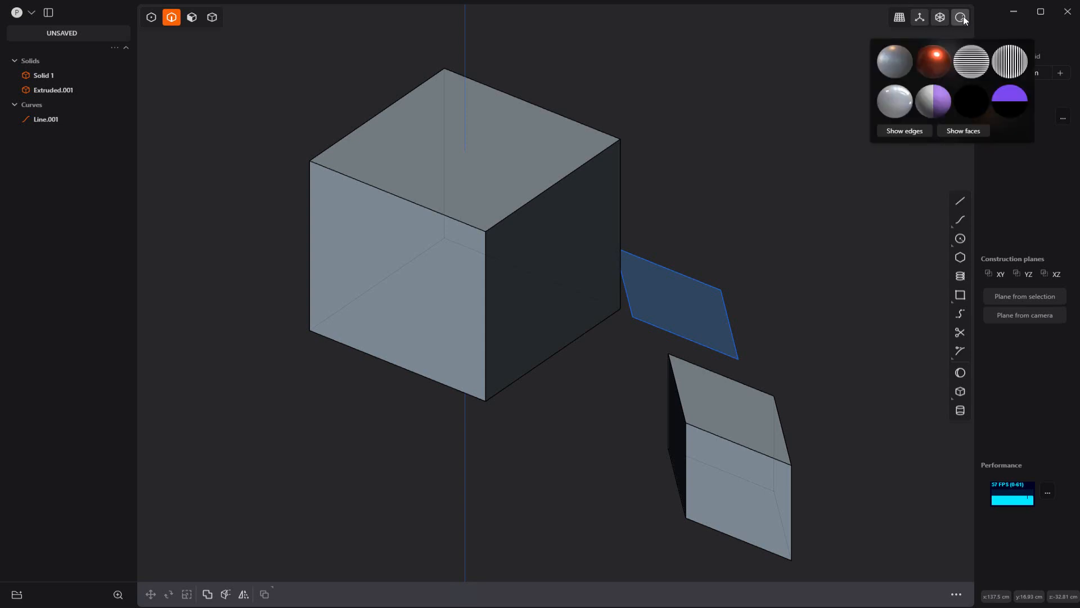
left_click(961, 17)
left_click(961, 15)
Compare the red, grey, horizontal-stripe and vertical-stripe matcaps on the solids, and apply the glossy light grey one.
left_click(927, 68)
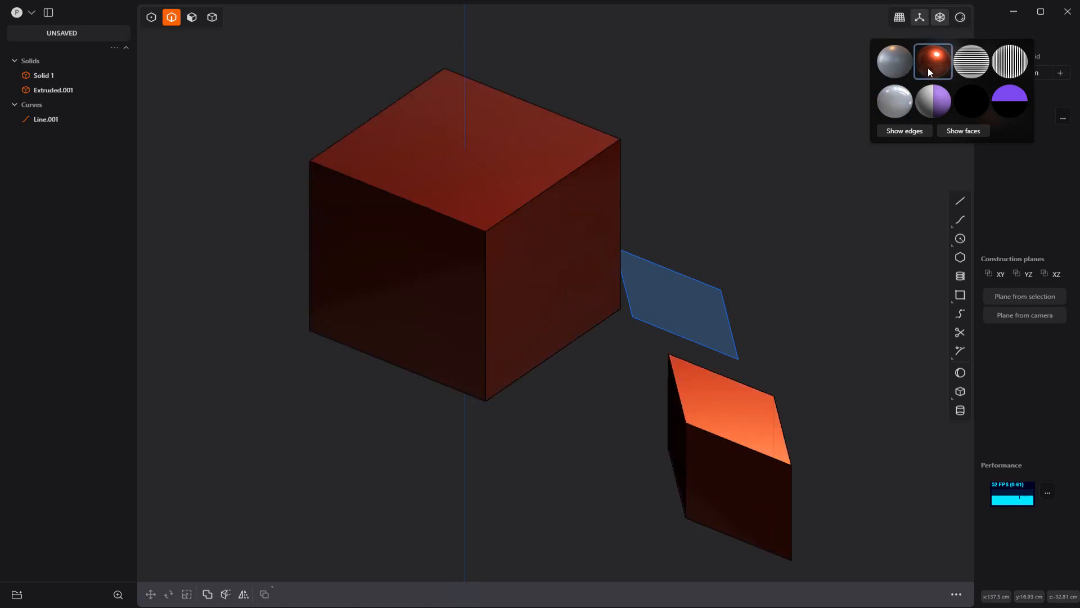
left_click(900, 76)
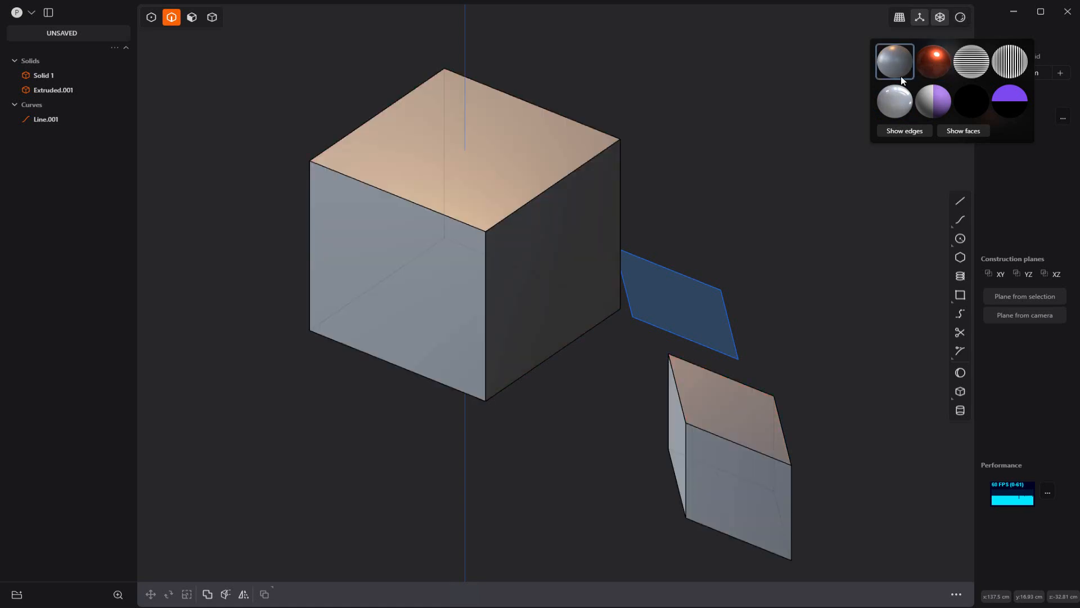
left_click(967, 68)
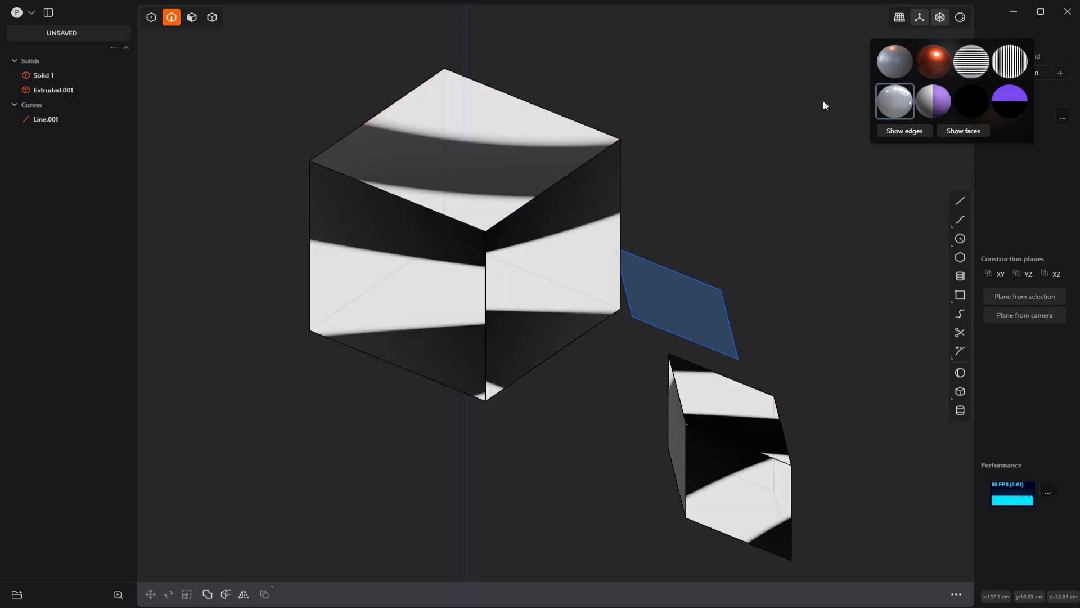
middle_click_drag(664, 244, 477, 240)
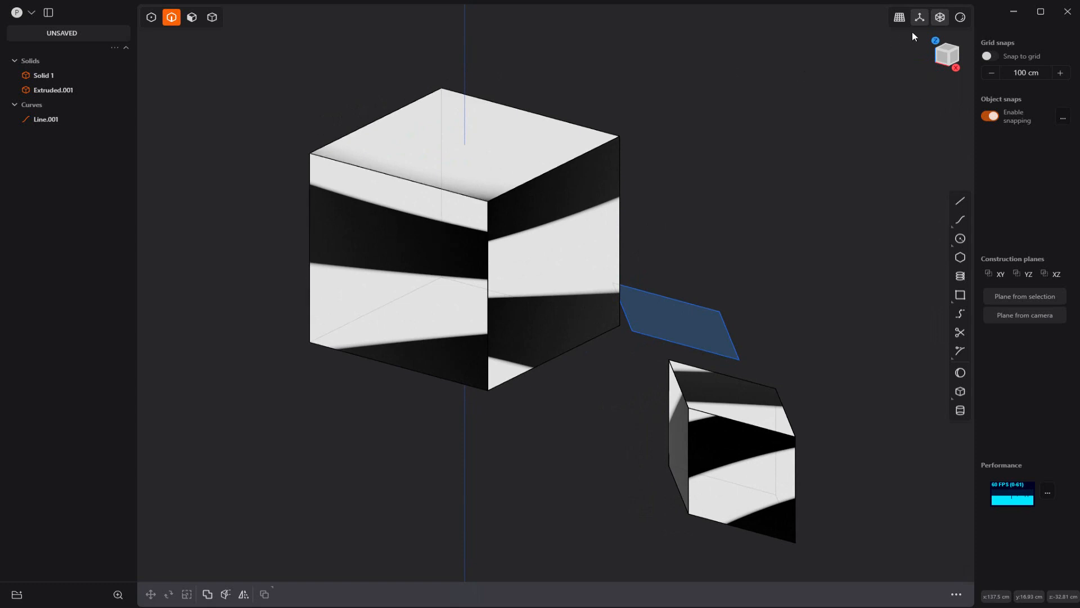
left_click(960, 18)
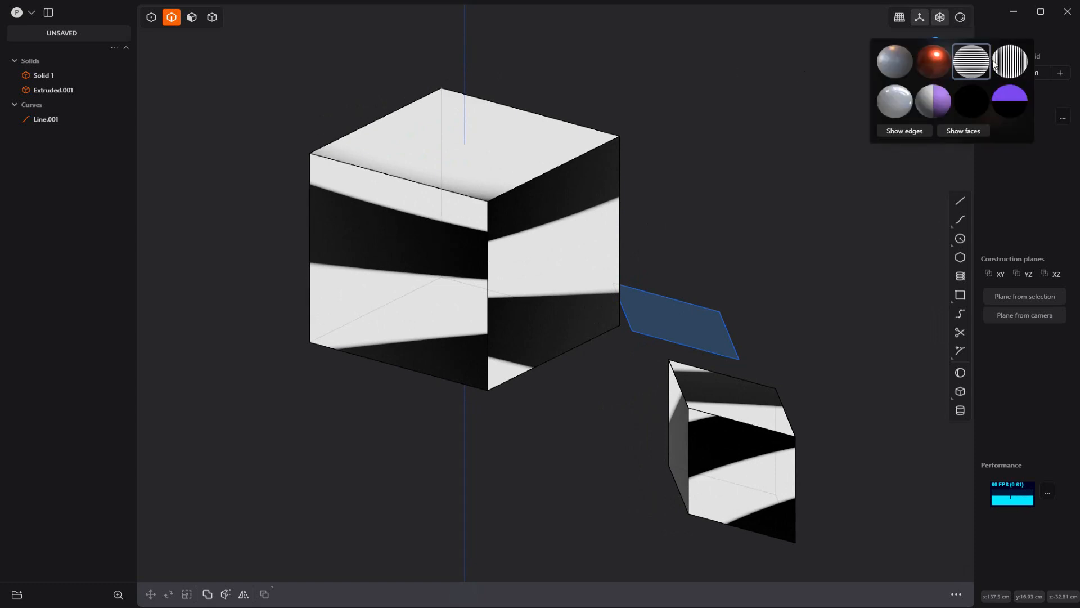
left_click(1010, 66)
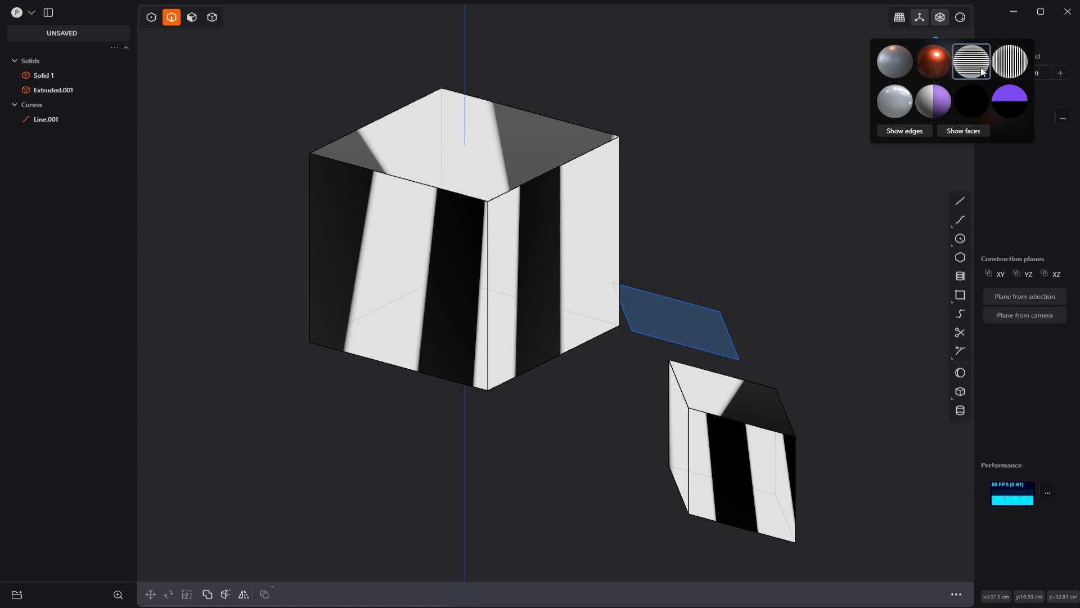
left_click(905, 105)
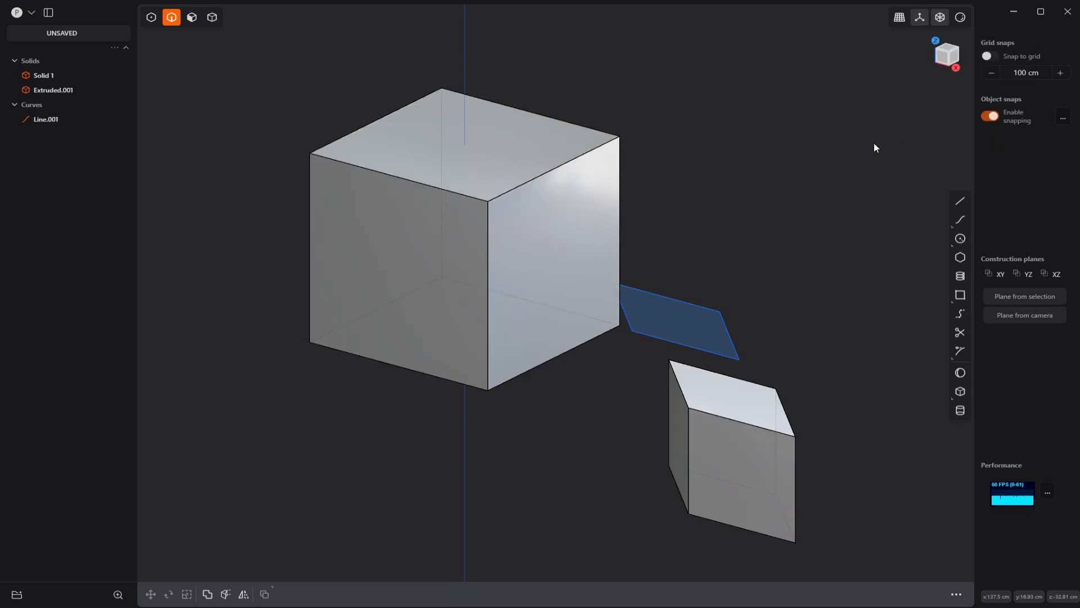
Enable all selection modes and assign the large cube a material with the default white settings.
middle_click_drag(484, 218, 534, 251, "shift")
key("5")
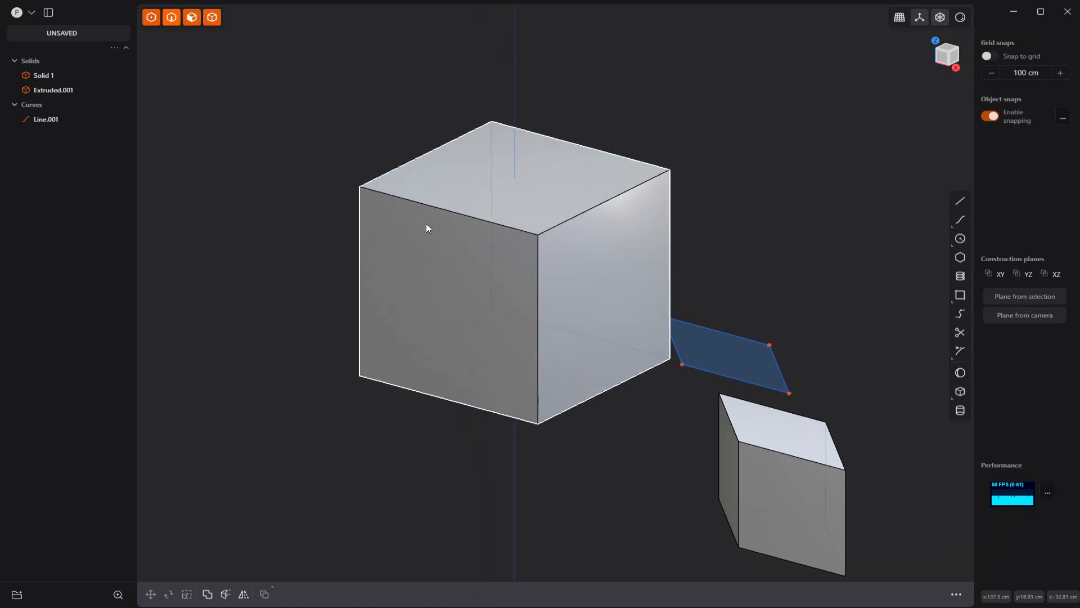
left_click(471, 300)
key("m")
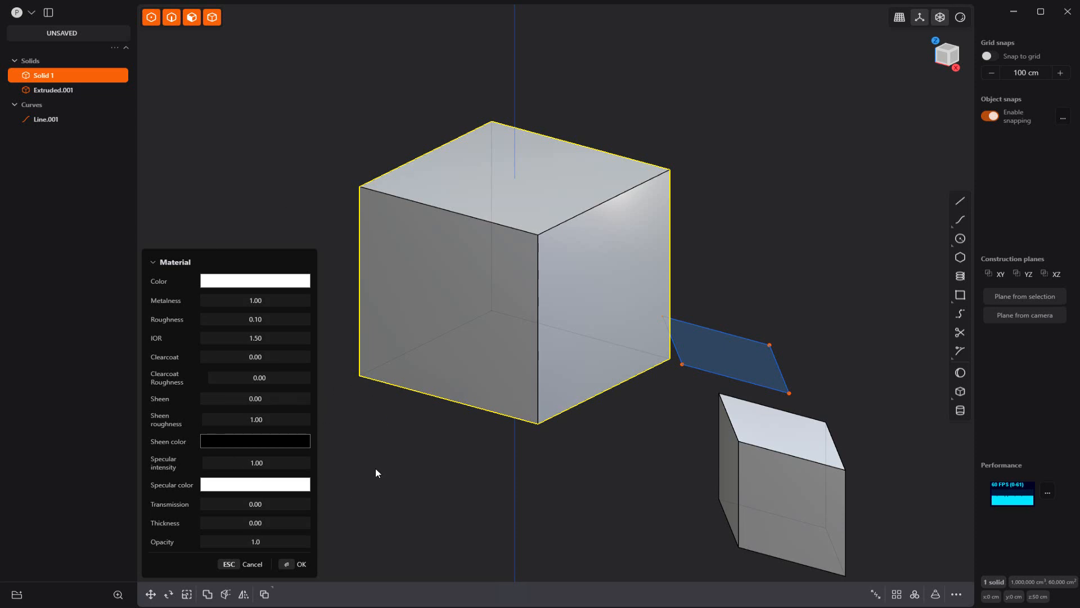
left_click(960, 17)
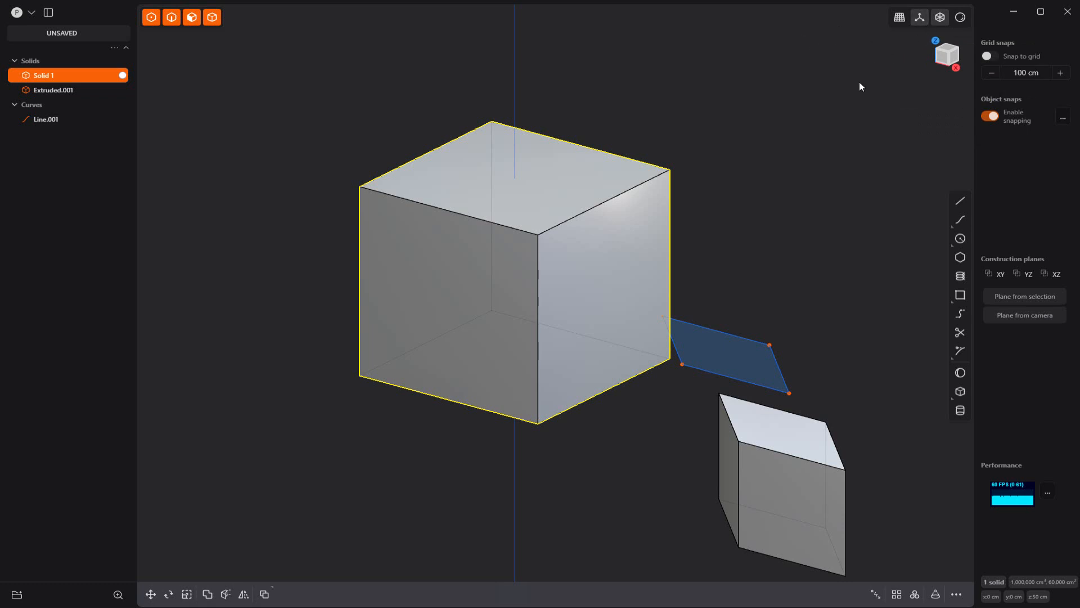
left_click(852, 152)
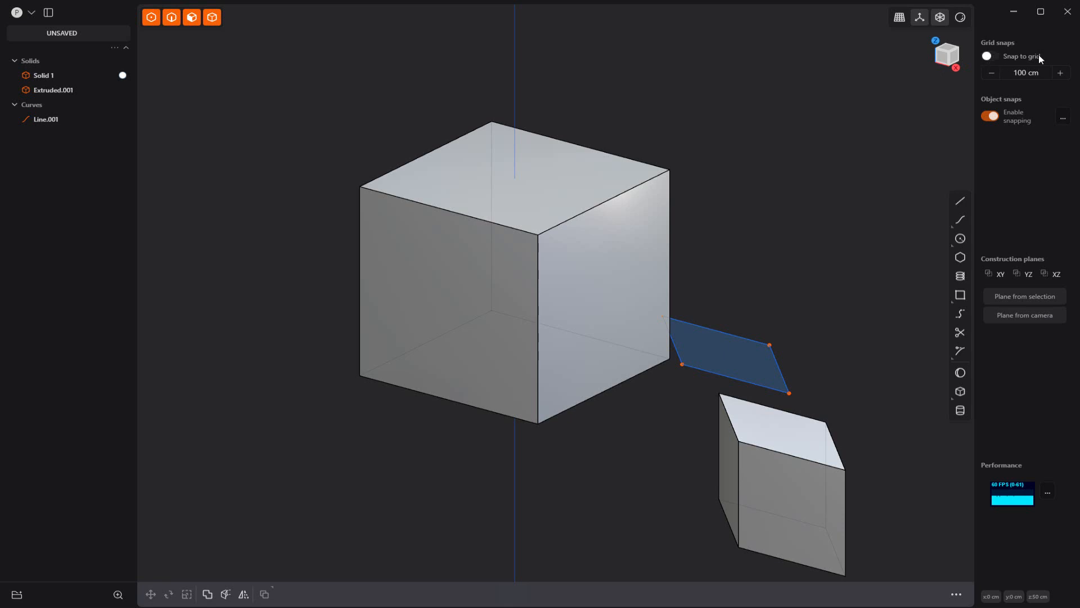
Turn on grid snapping with the large cube hidden, and set the grid spacing to 5 cm.
left_click(989, 56)
left_click(89, 75)
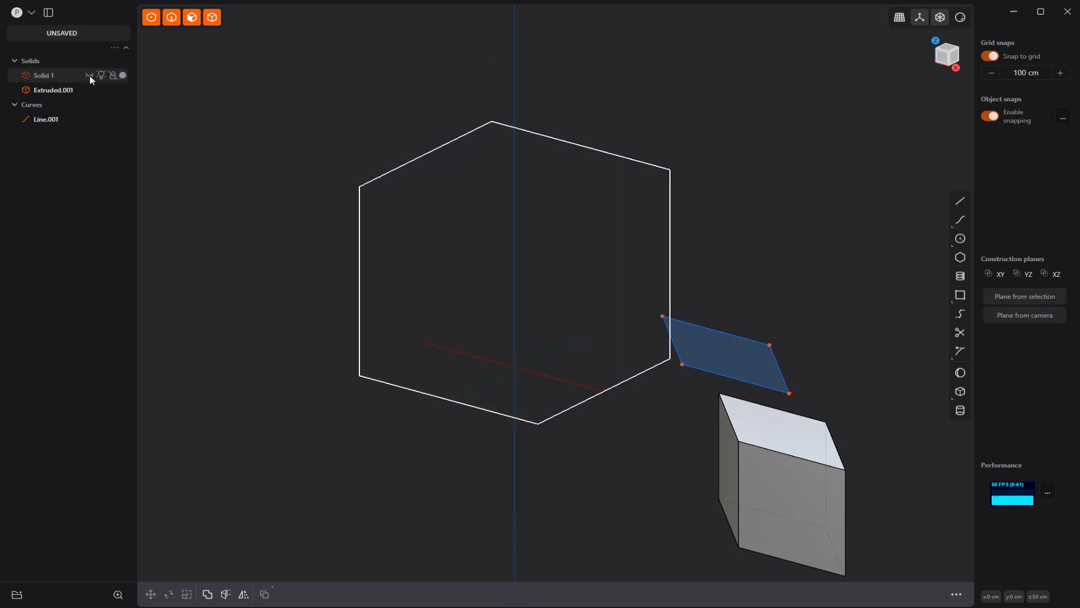
scroll(528, 379, "up", 5)
middle_click_drag(528, 382, 577, 301)
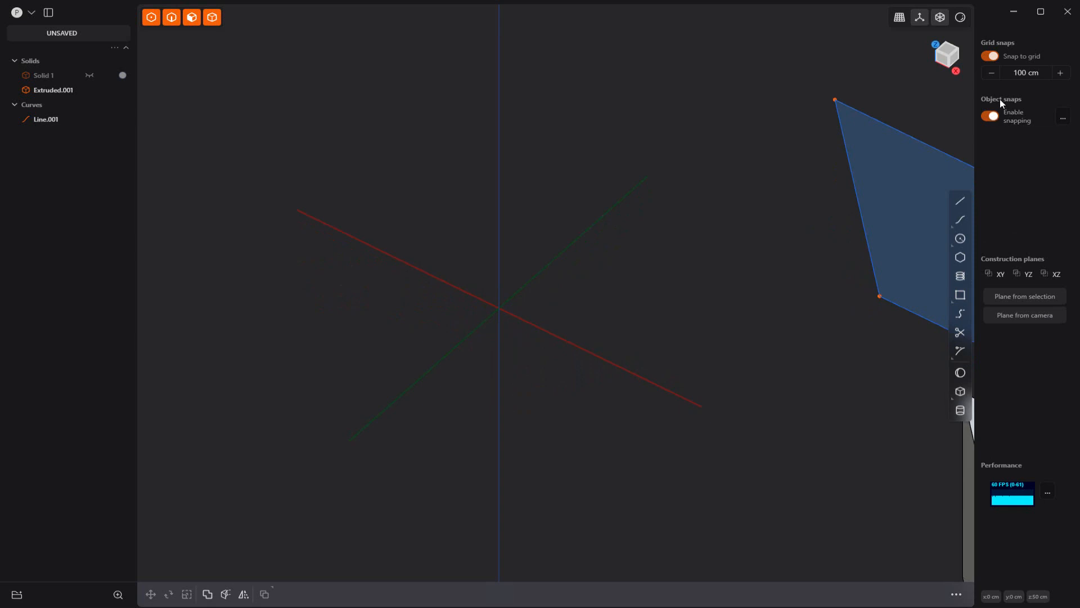
left_click(992, 74)
left_click(991, 74)
scroll(498, 349, "up", 3)
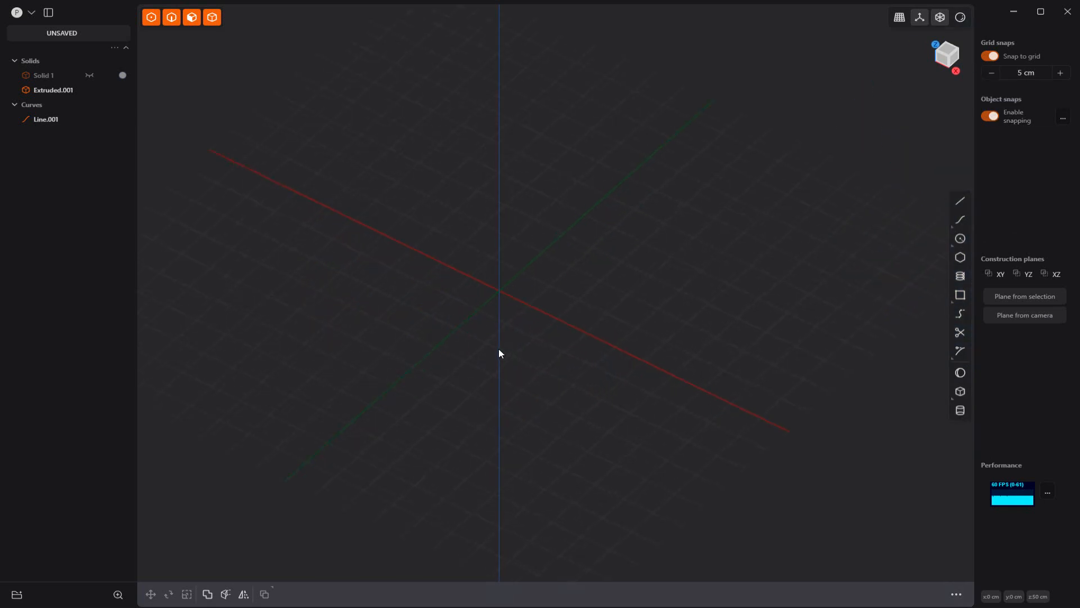
scroll(499, 350, "down", 4)
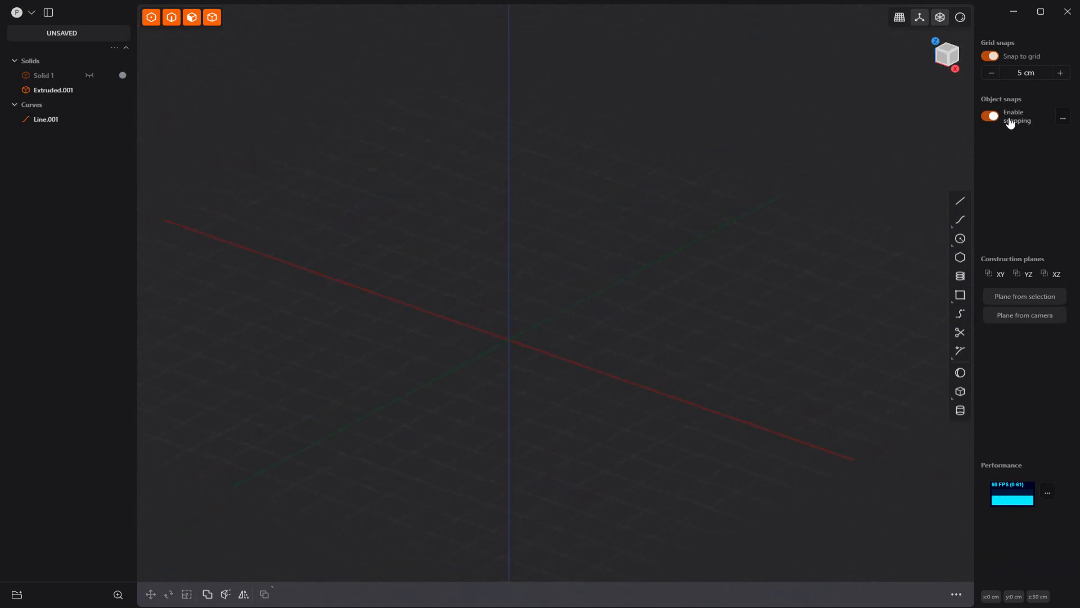
Expand the object snapping options to examine the Face, Curve and Edge snap types beside the blue rectangular curve.
left_click(1063, 118)
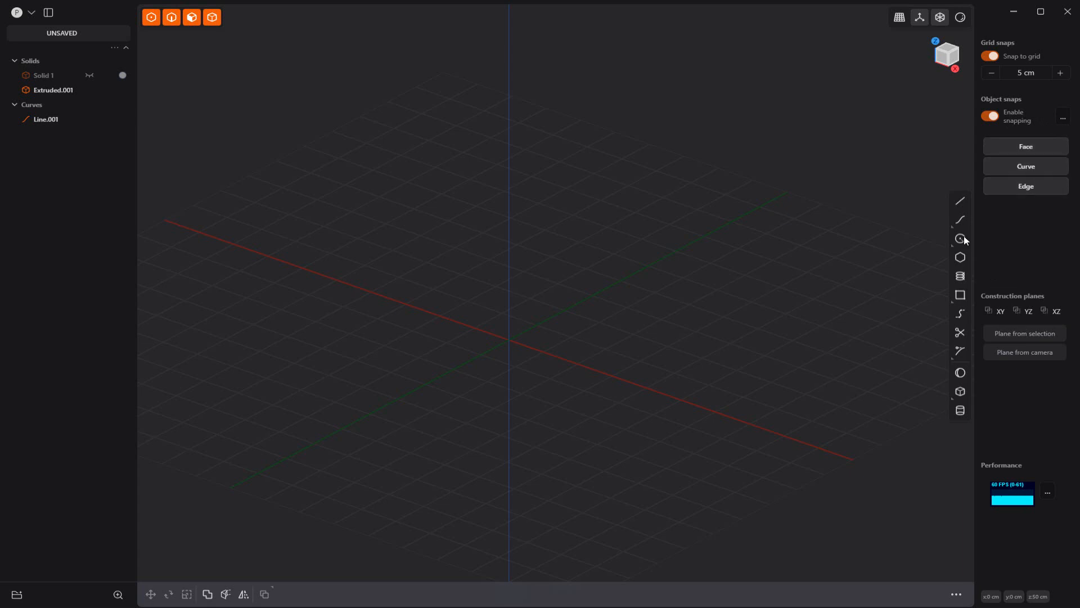
scroll(559, 350, "down", 5)
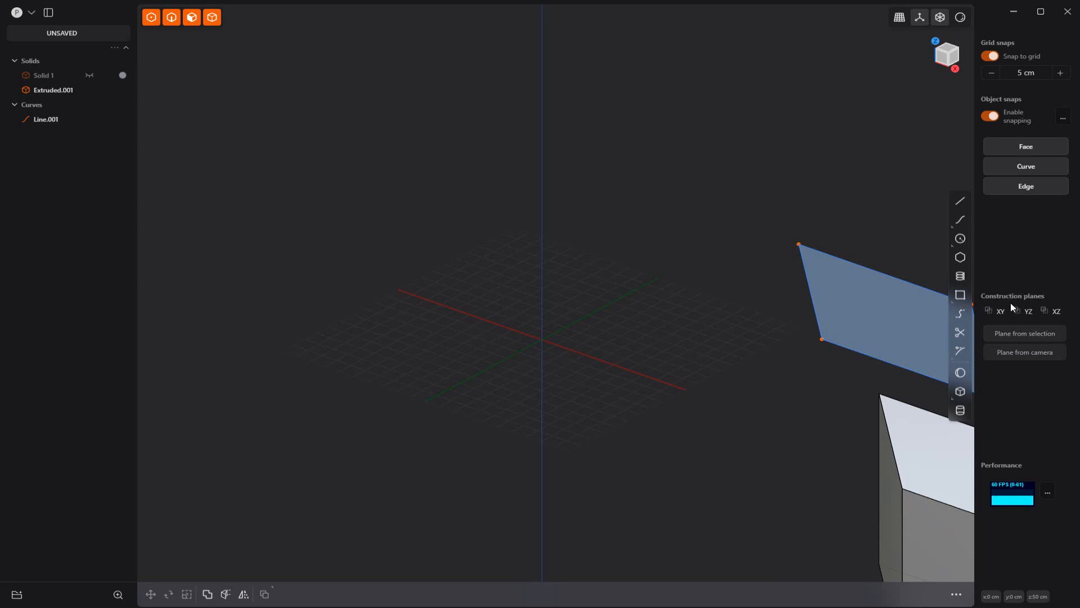
middle_click_drag(757, 323, 660, 323, "shift")
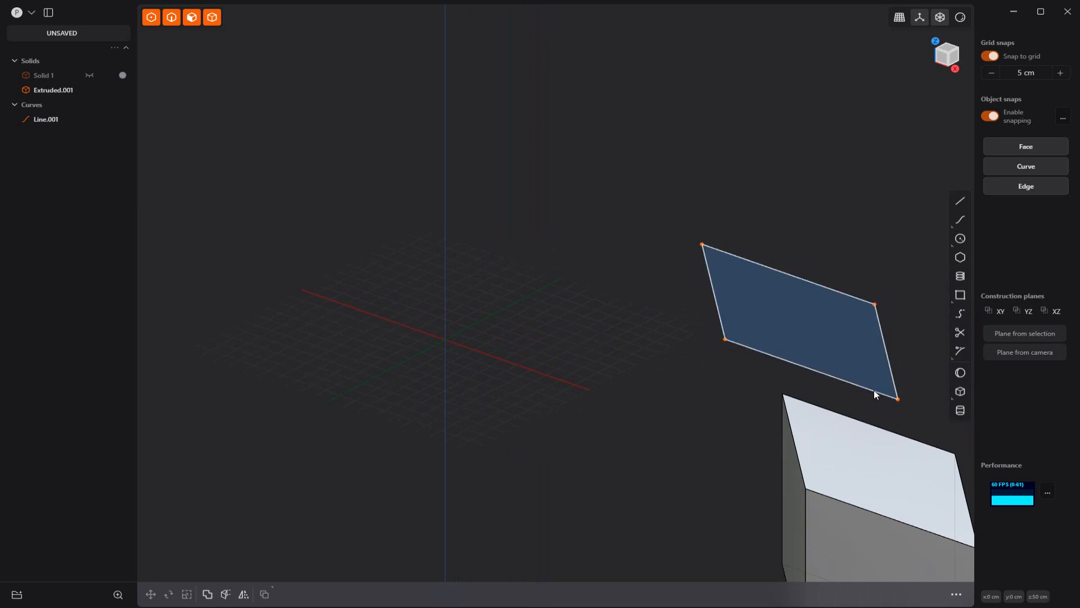
left_click(756, 274)
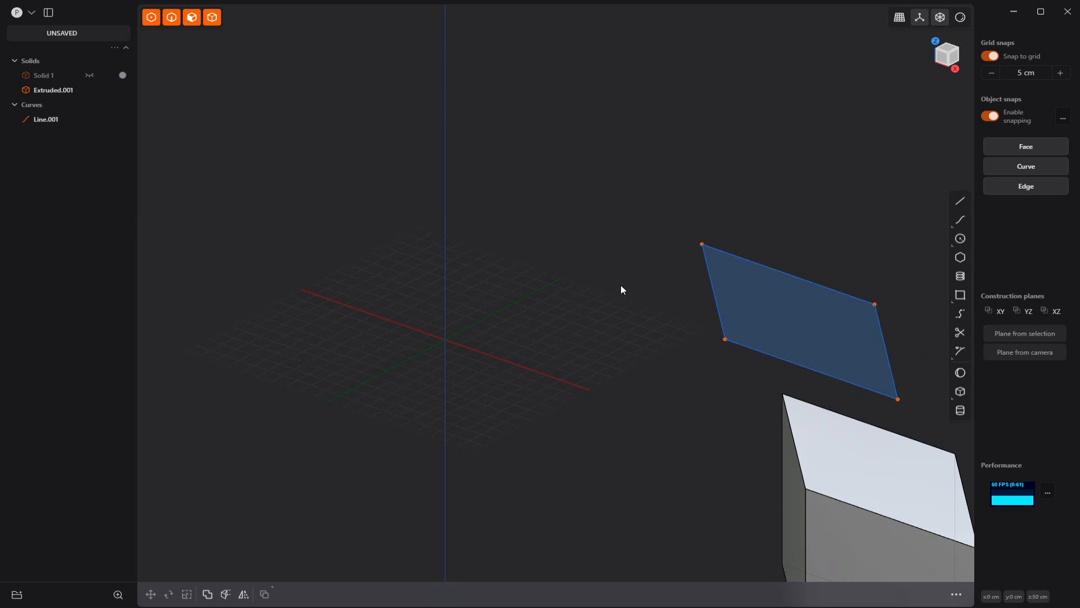
Show the large cube again, and toggle the smaller extruded solid's visibility off and on.
scroll(621, 290, "down", 1)
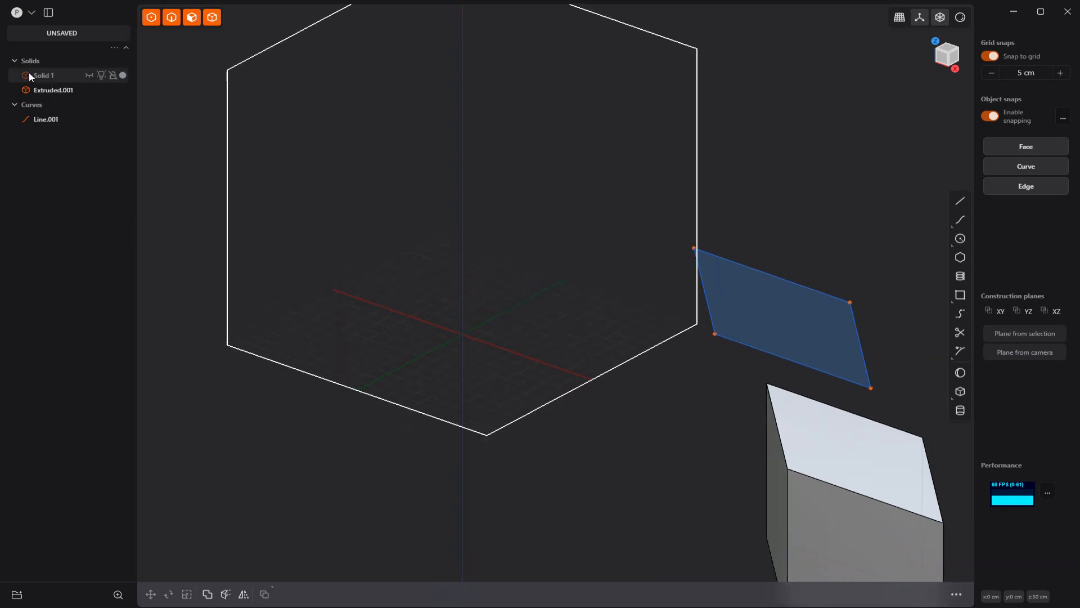
left_click(89, 75)
left_click(89, 90)
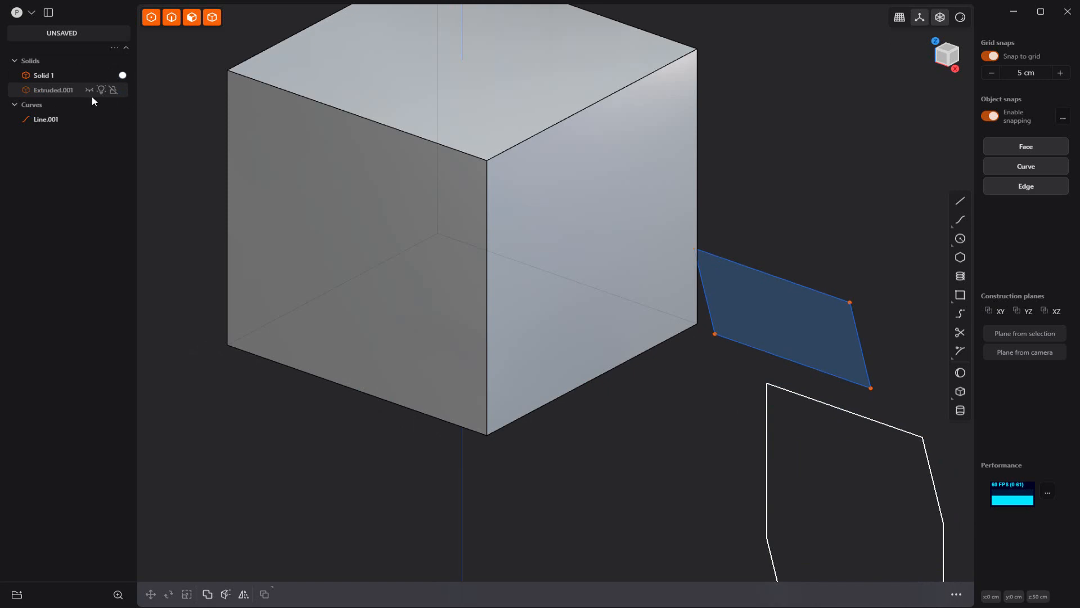
left_click(91, 89)
scroll(569, 377, "down", 5)
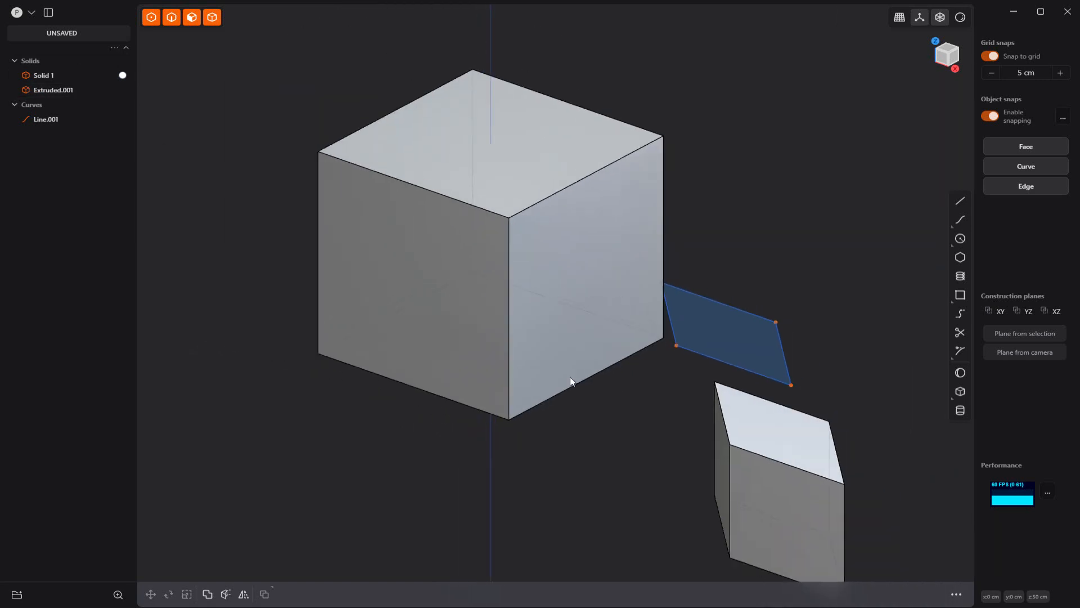
middle_click_drag(543, 350, 502, 471)
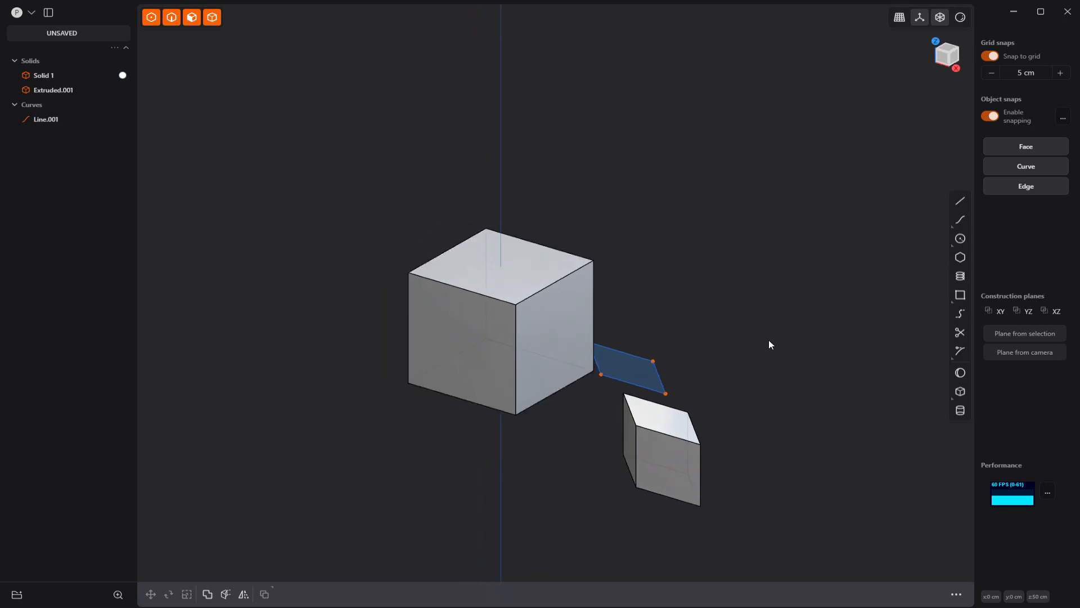
Open the preferences and examine the Grid & Units settings for units, grid size and accented lines.
left_click(16, 12)
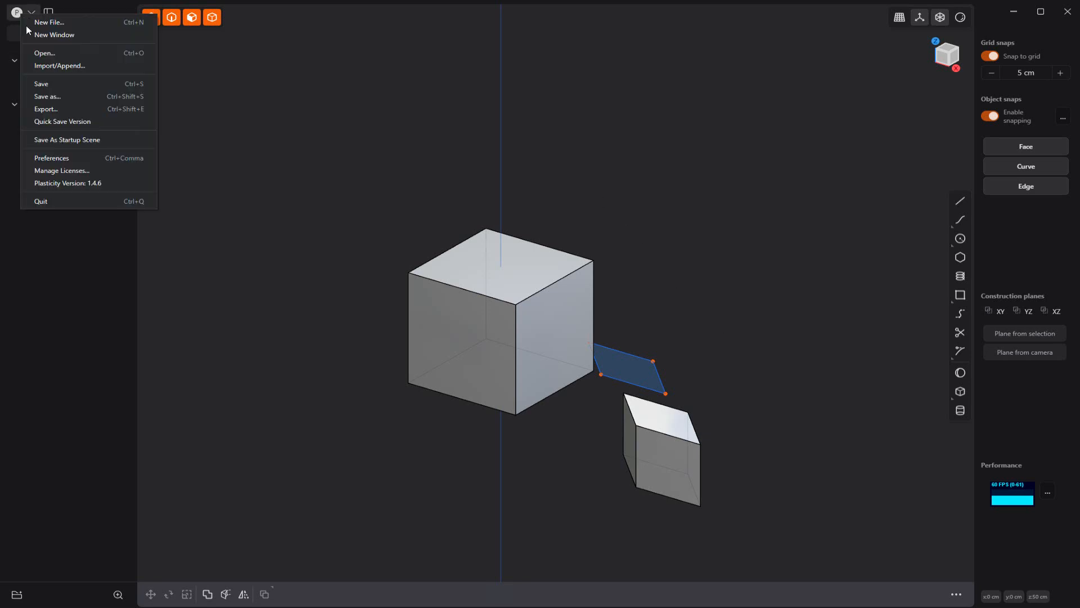
left_click(81, 160)
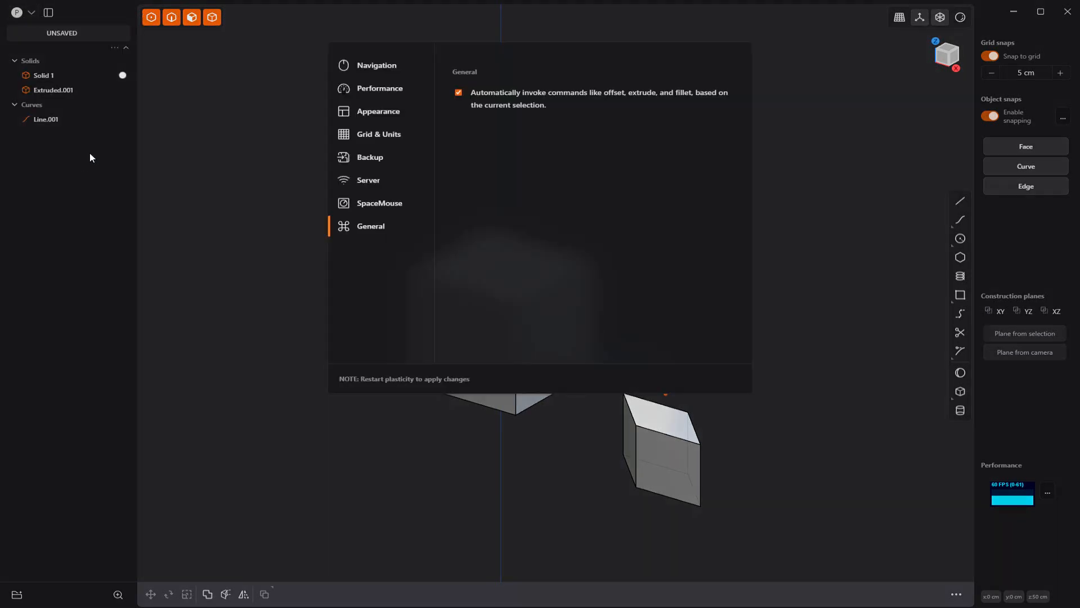
left_click(397, 90)
left_click(376, 139)
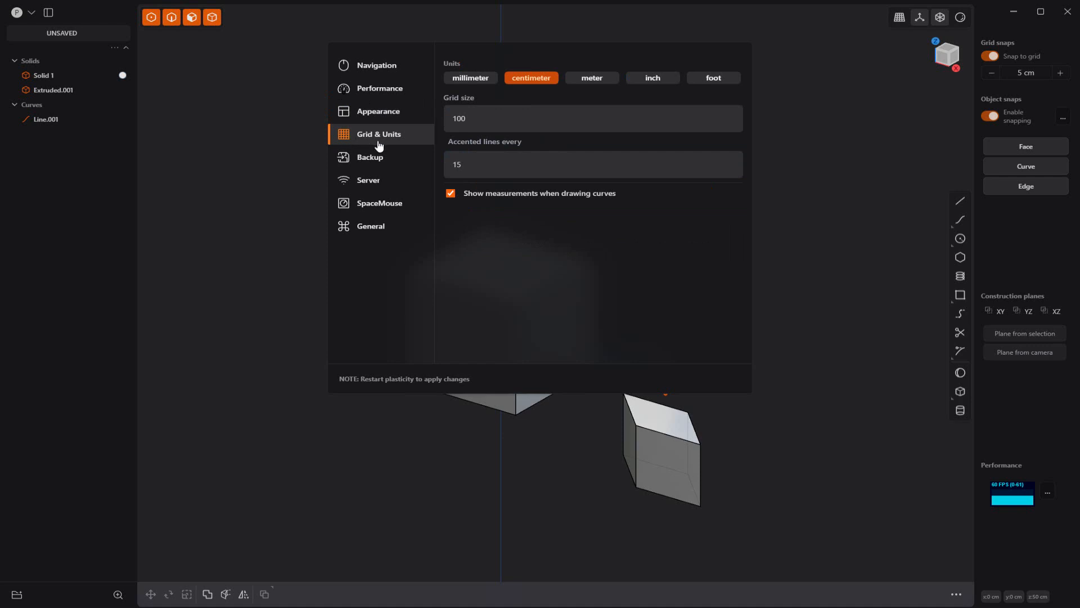
left_click(859, 161)
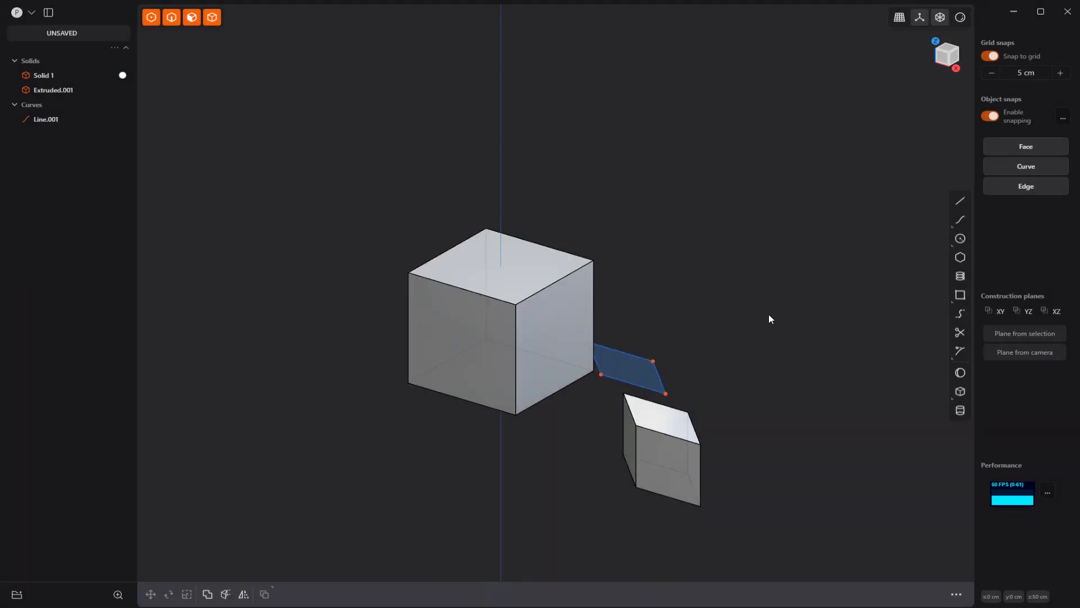
middle_click_drag(738, 288, 748, 294)
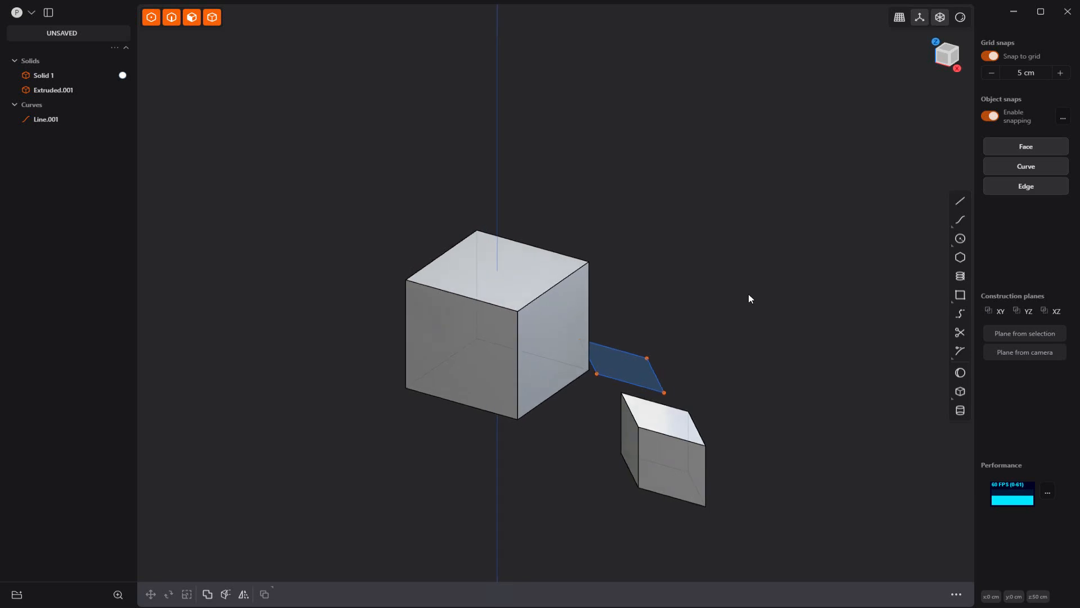